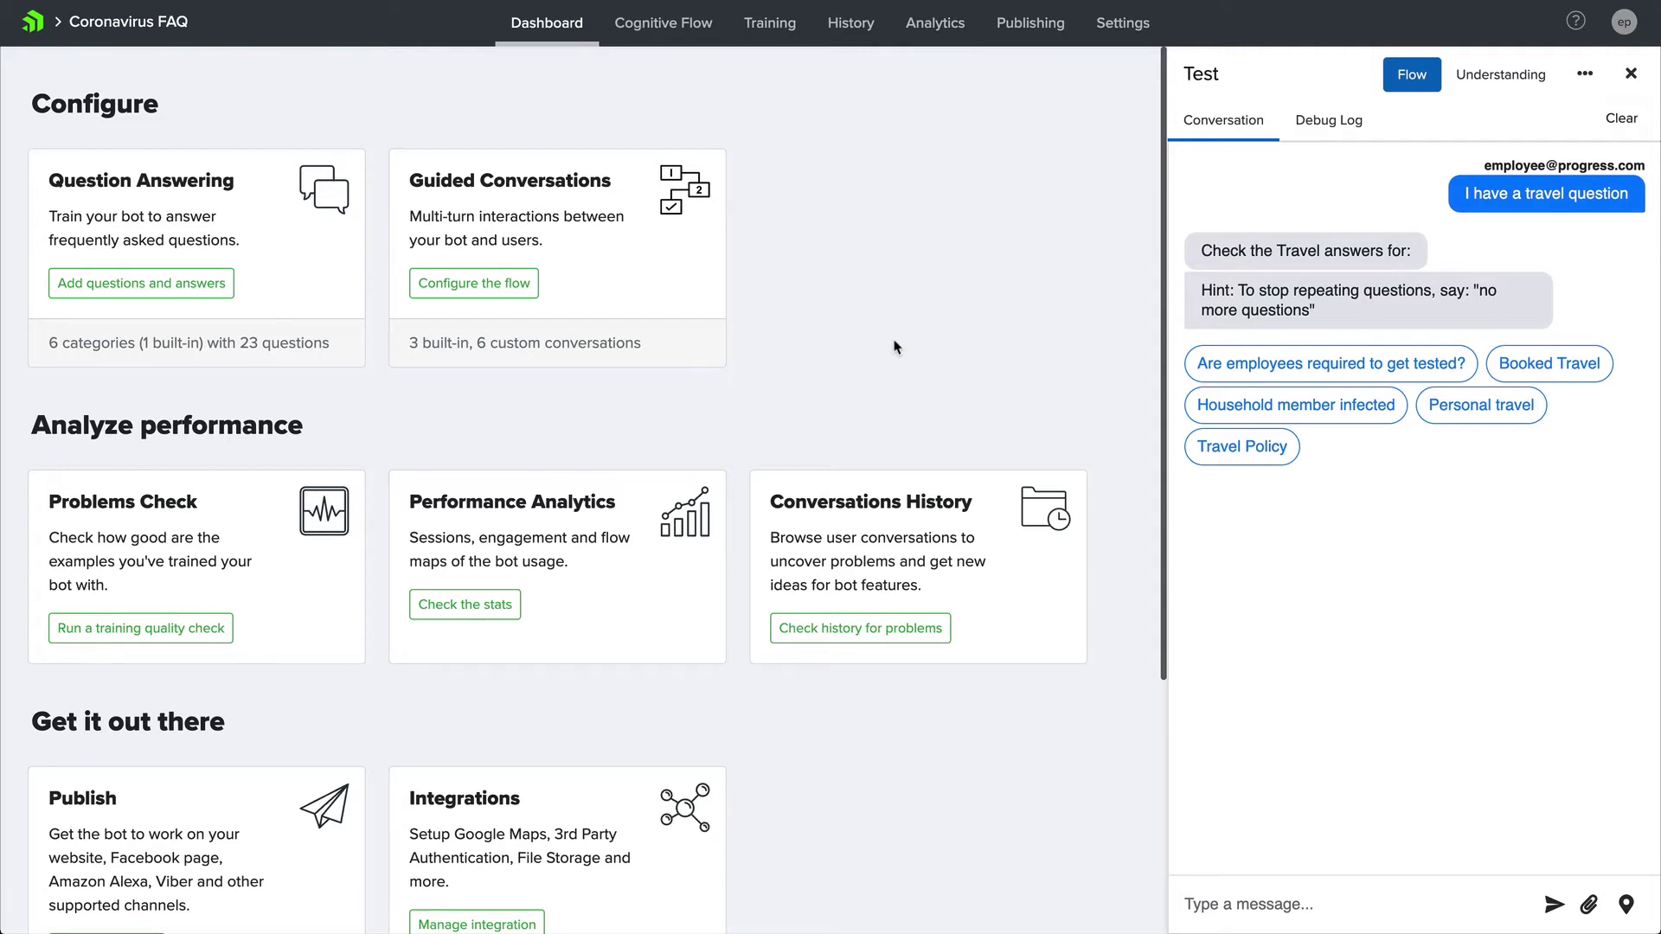
# Step: Open the TravelQnA question category and review its Booked Travel, Household member infected and Personal travel entries
pyautogui.click(206, 222)
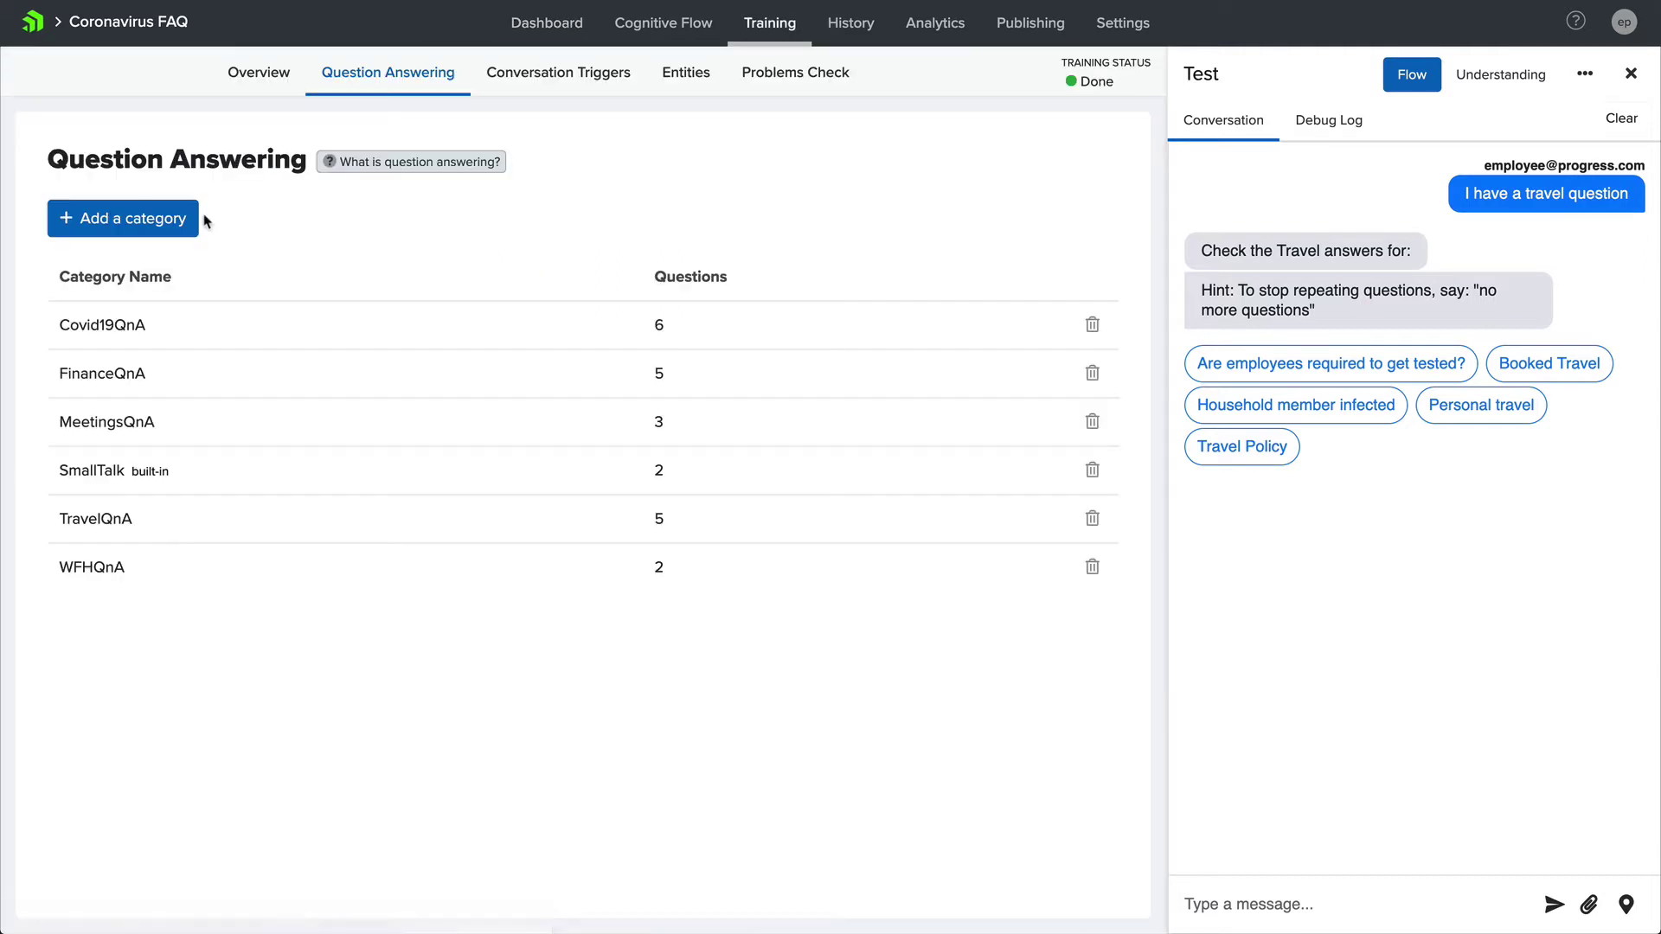
pyautogui.click(133, 530)
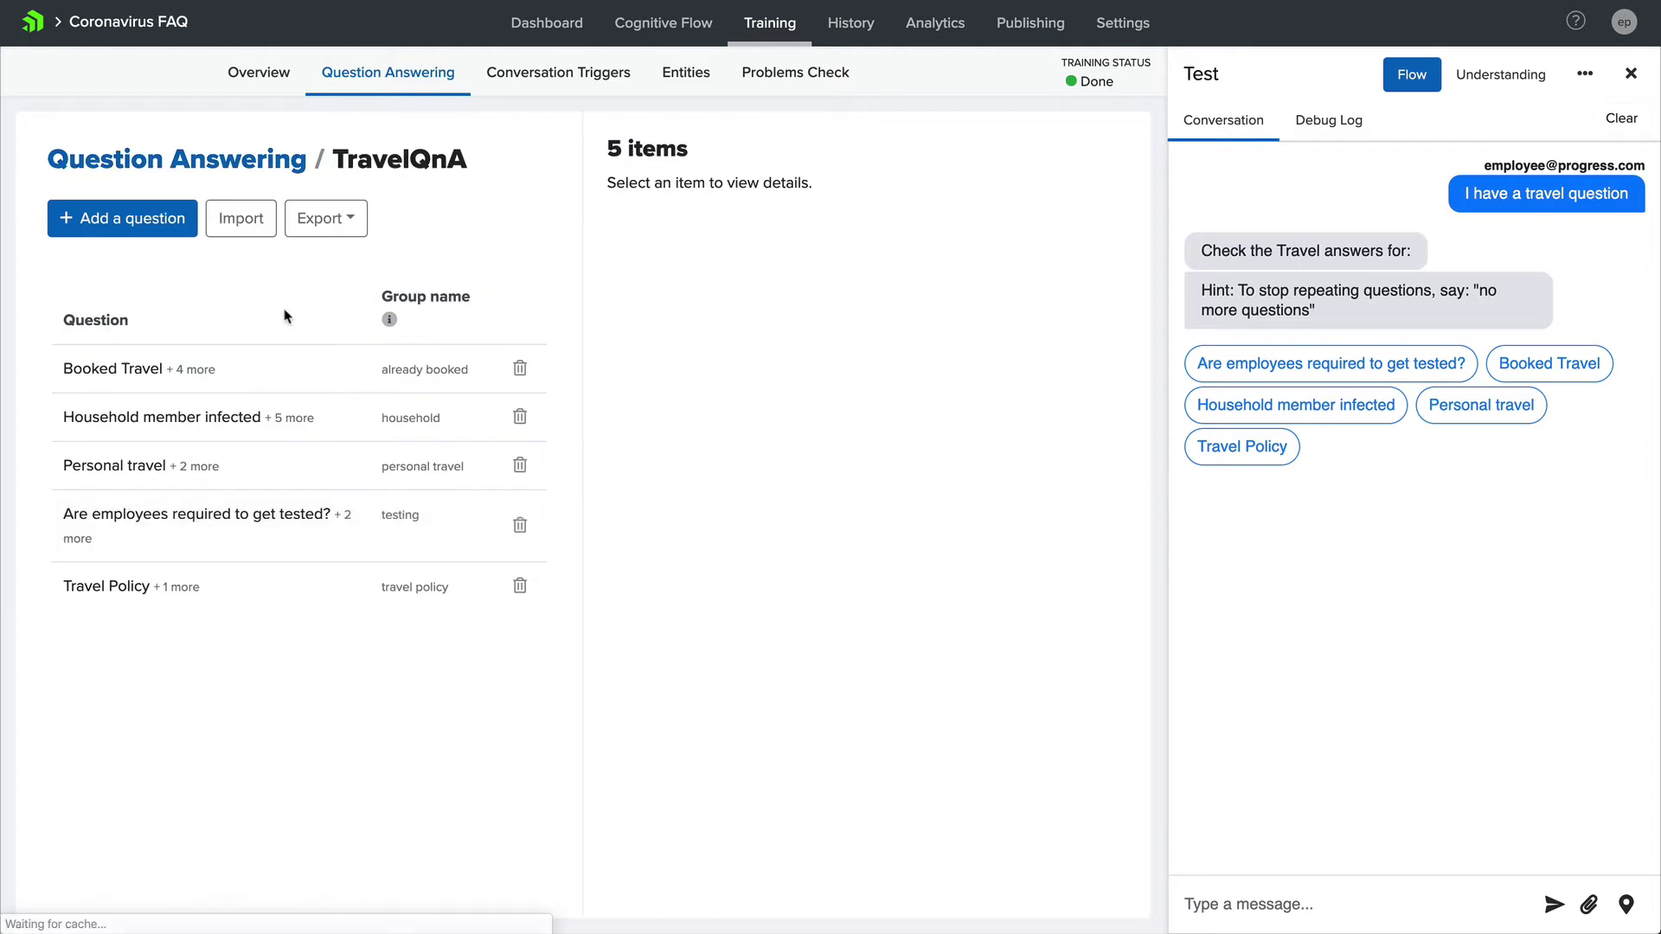
pyautogui.click(241, 374)
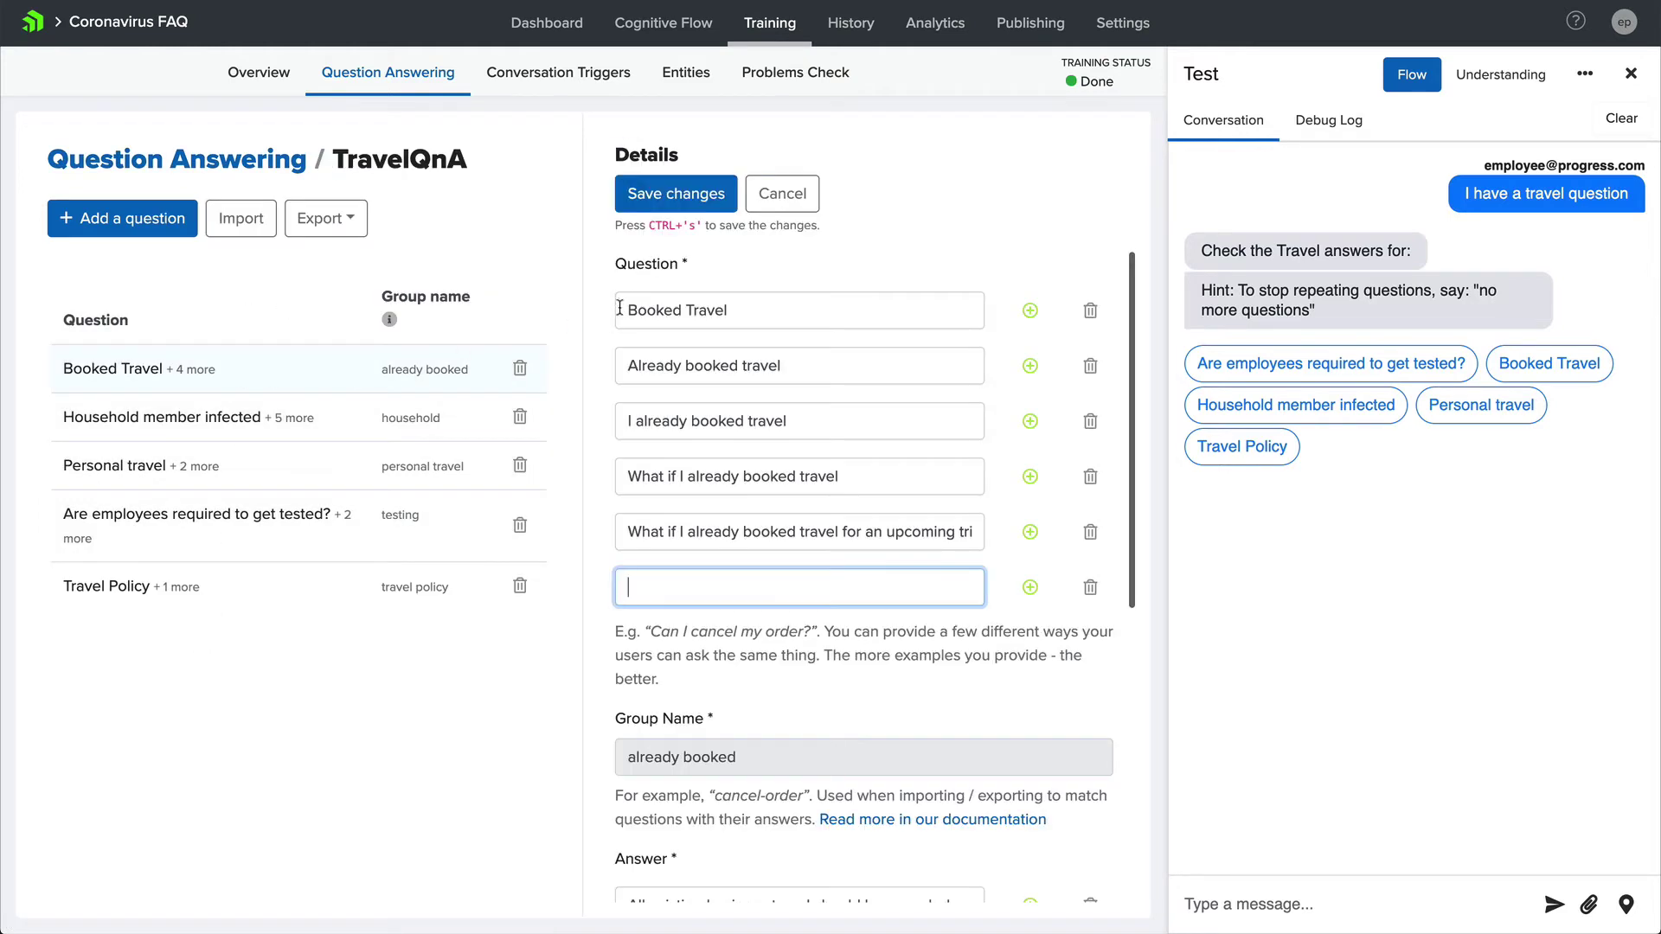
pyautogui.click(208, 422)
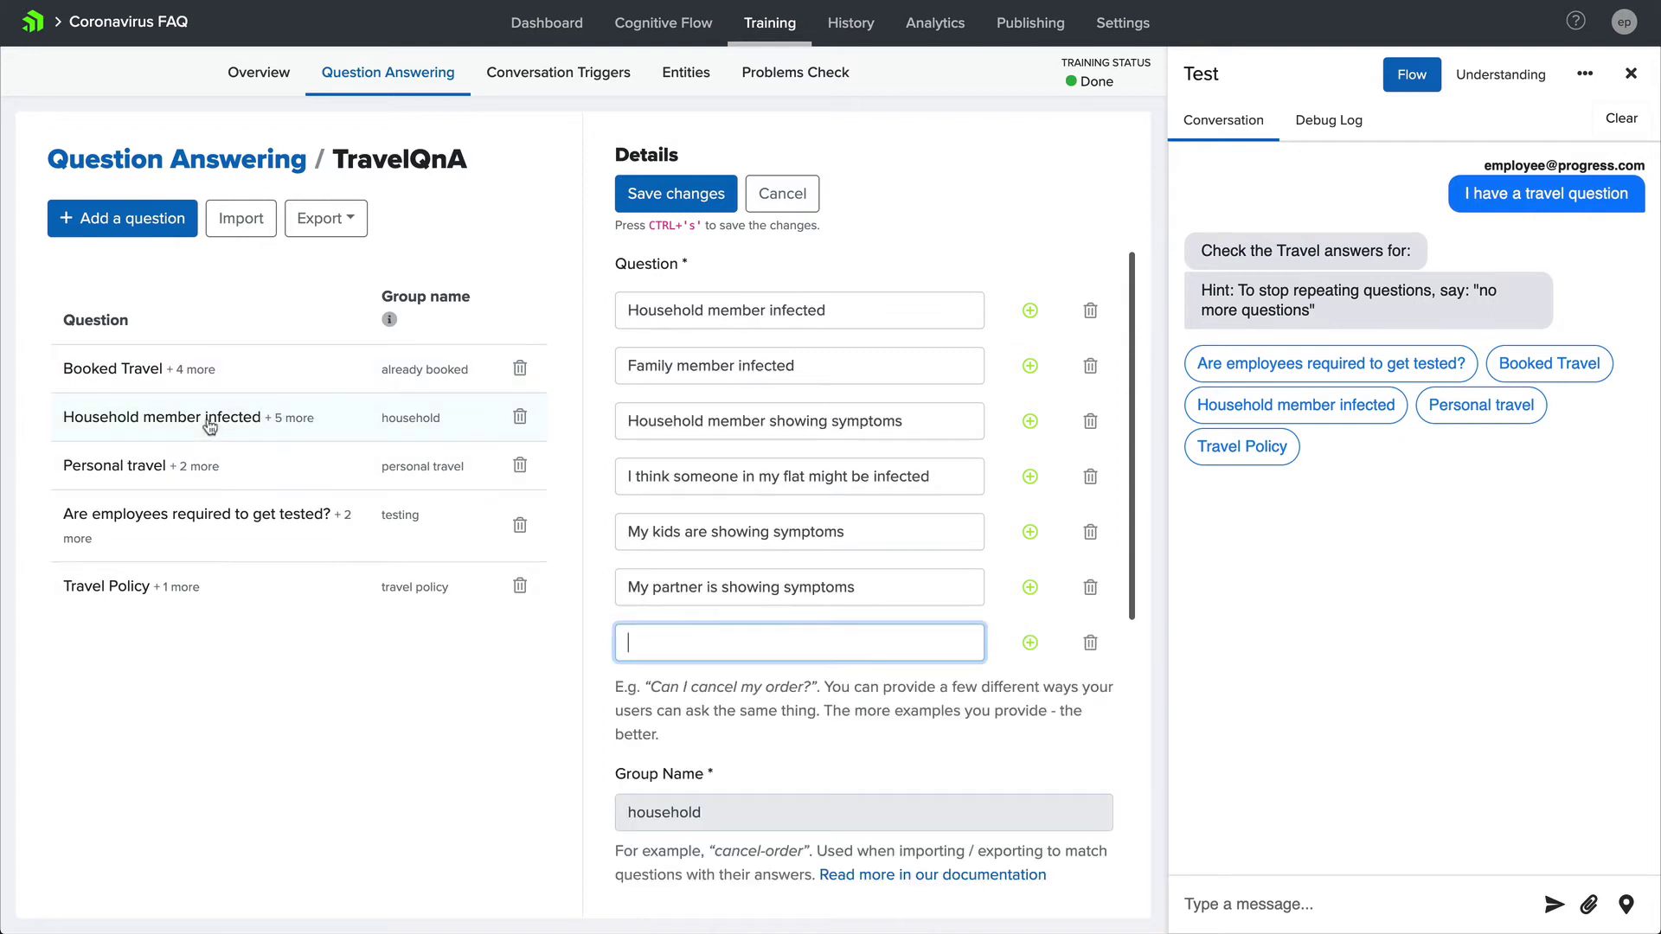
pyautogui.click(219, 472)
# Step: In the testing entry, make "Testing employees" the first question, move "Are employees required to get tested?" to third, and save
pyautogui.click(240, 526)
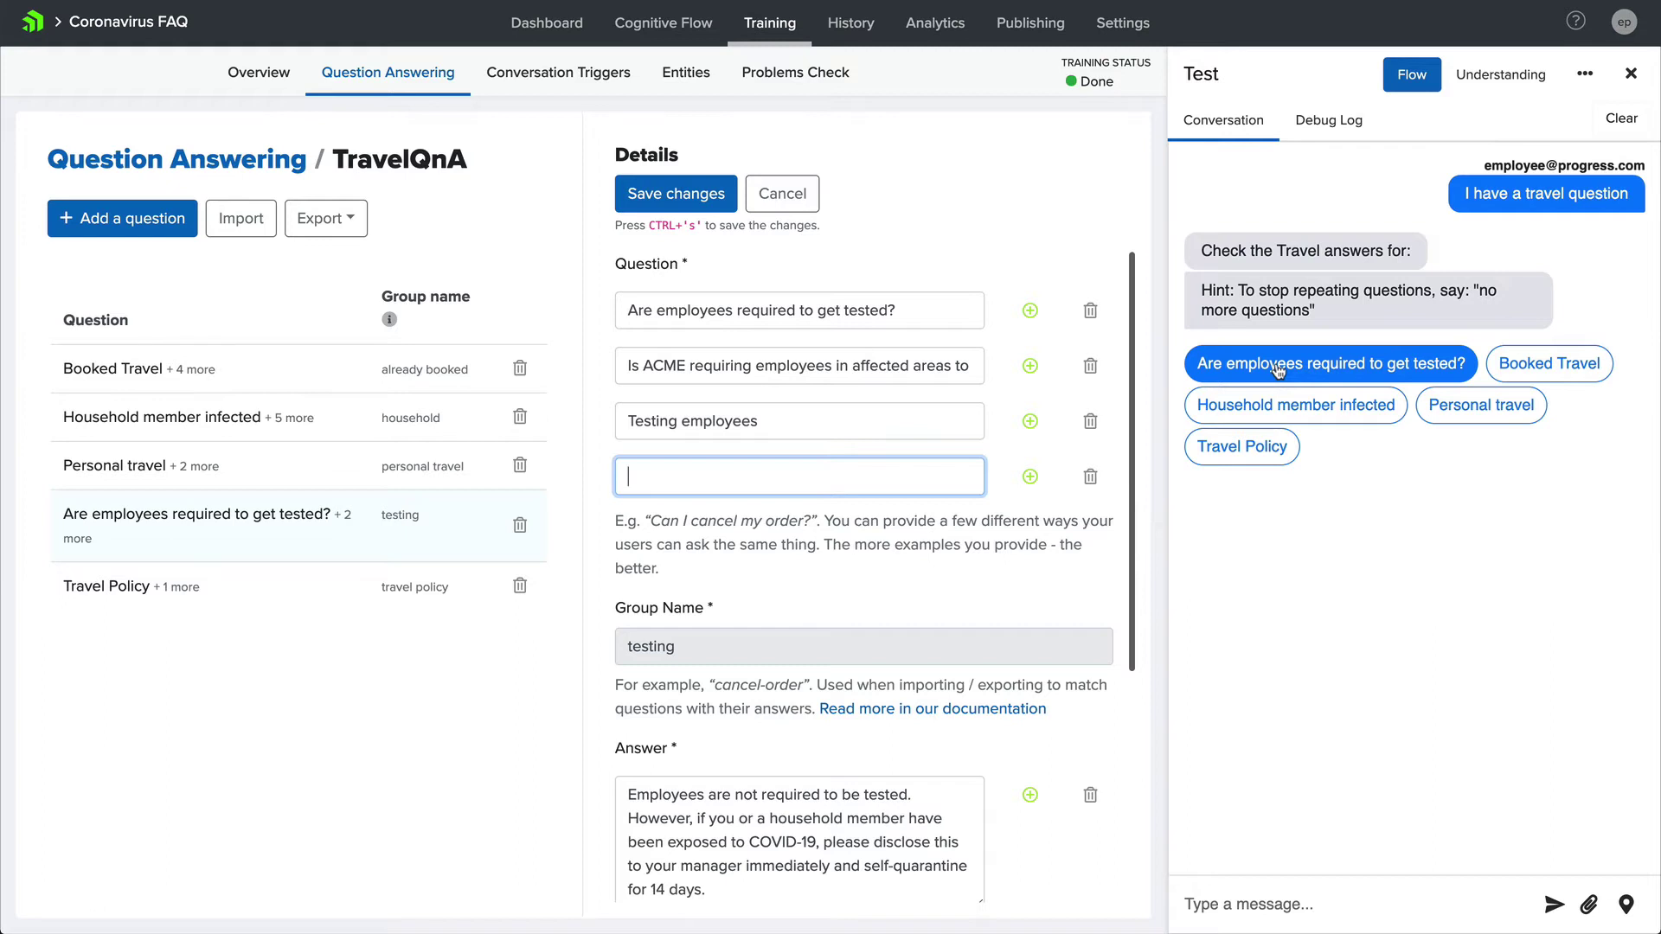
pyautogui.moveTo(790, 430); pyautogui.dragTo(628, 314)
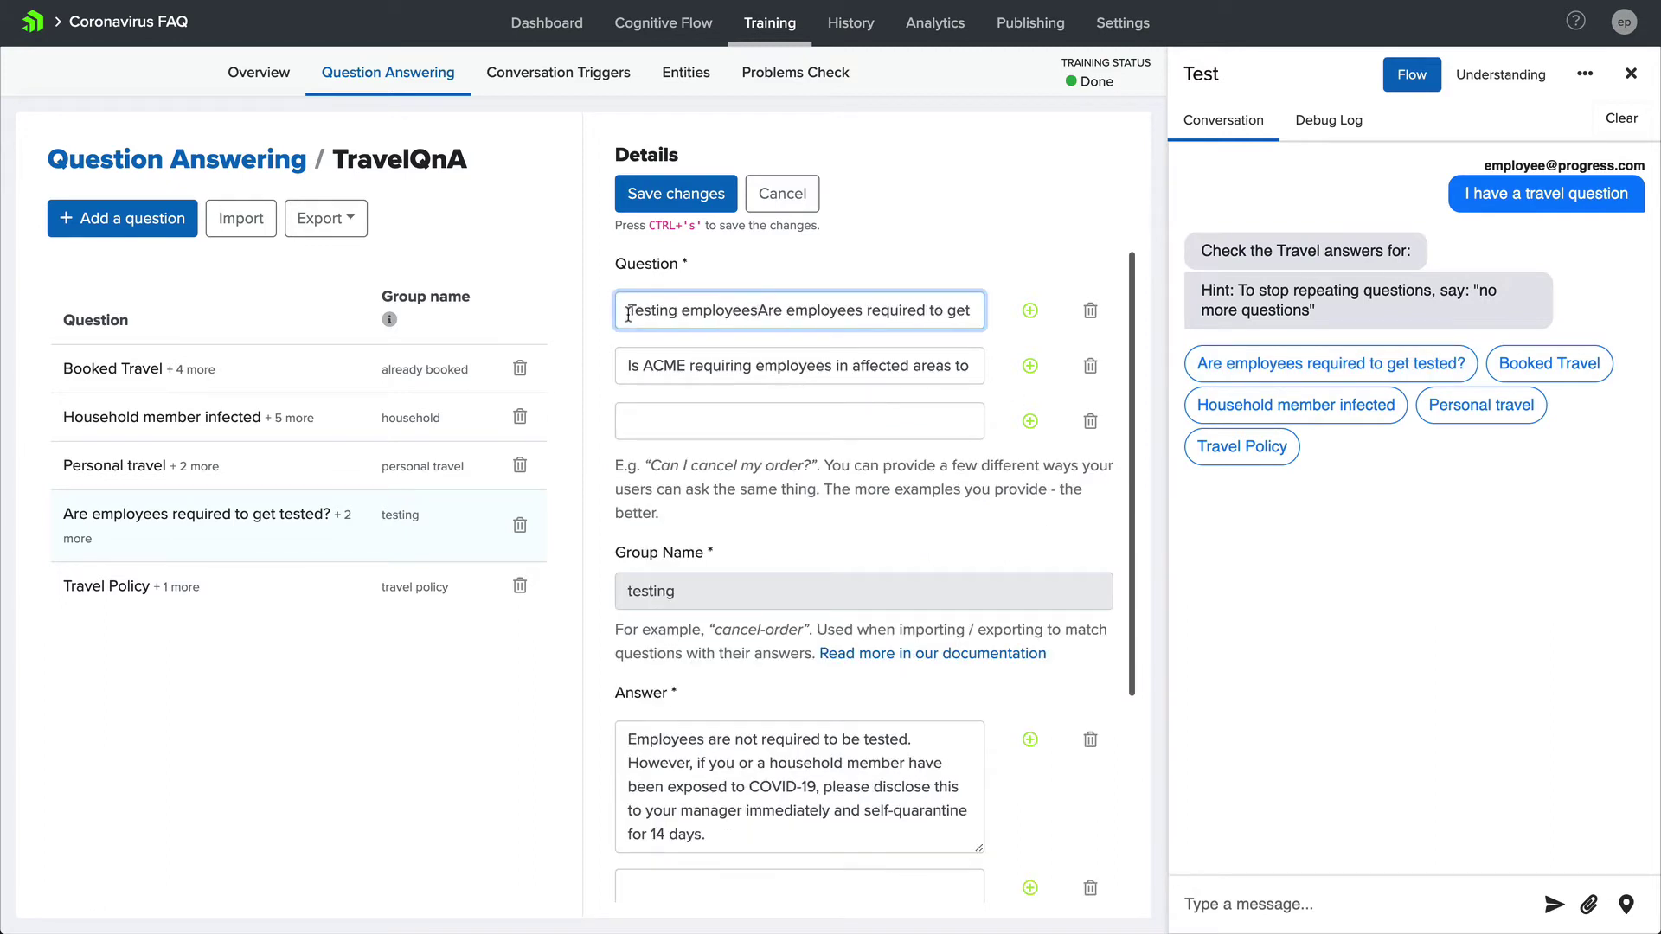
pyautogui.hotkey('shift', 'End')
pyautogui.hotkey('ctrl', 'x')
pyautogui.click(669, 413)
pyautogui.hotkey('ctrl', 'v')
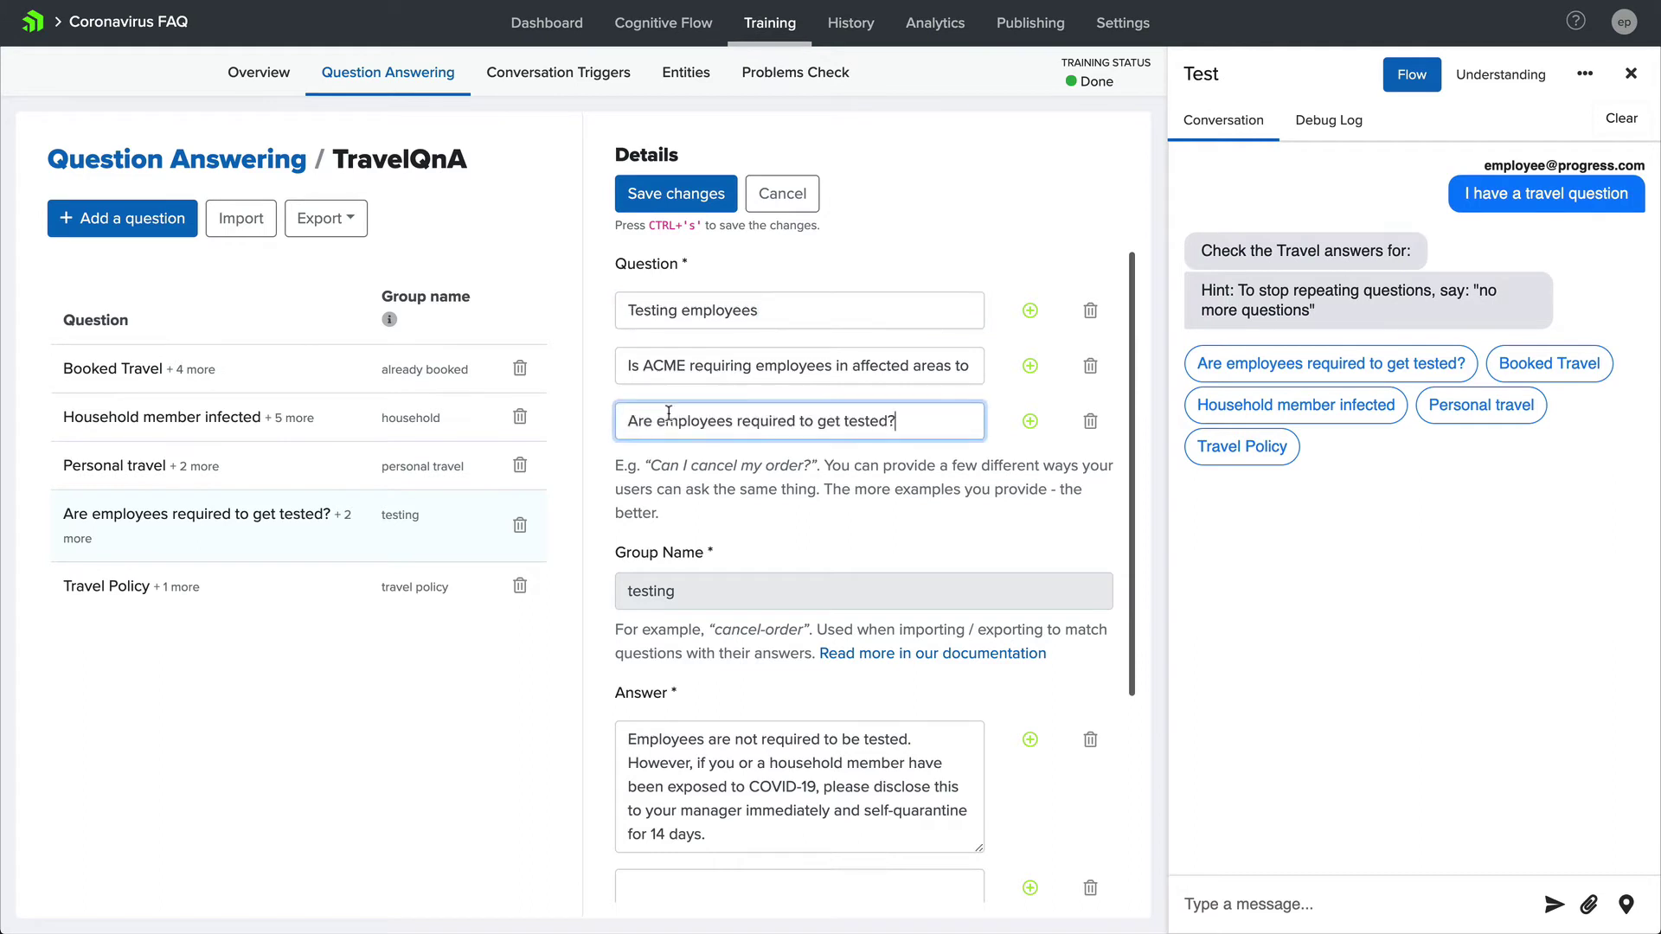
pyautogui.click(673, 192)
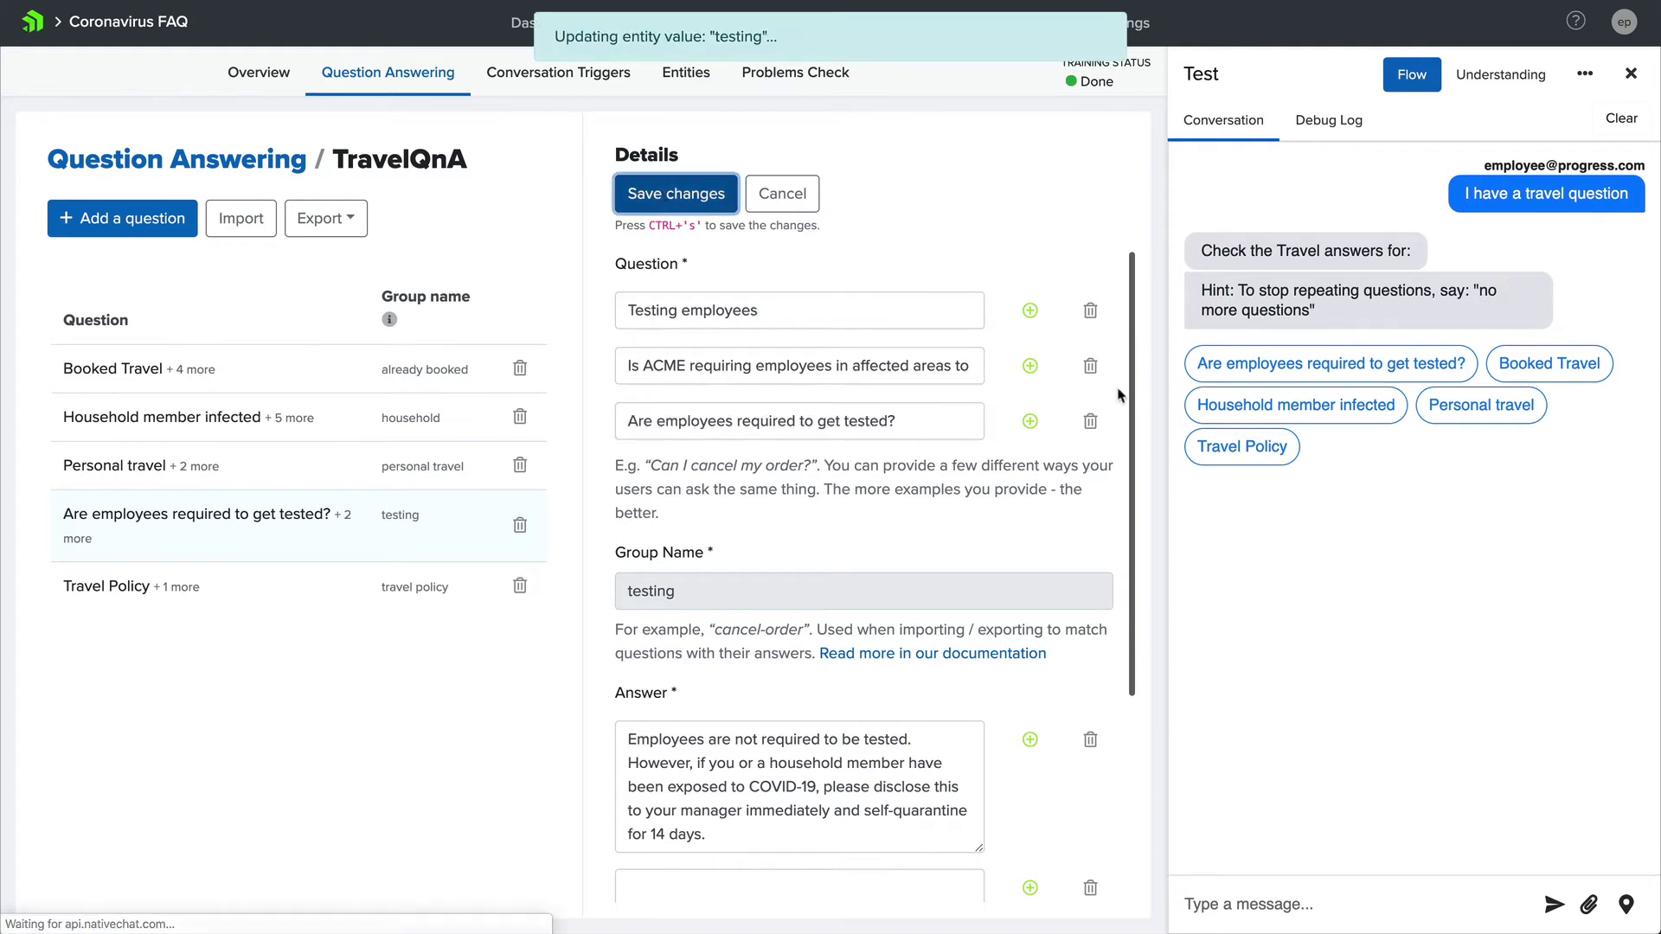
# Step: Send "travel question" to the bot in the test conversation
pyautogui.click(1254, 900)
pyautogui.write('travel question')
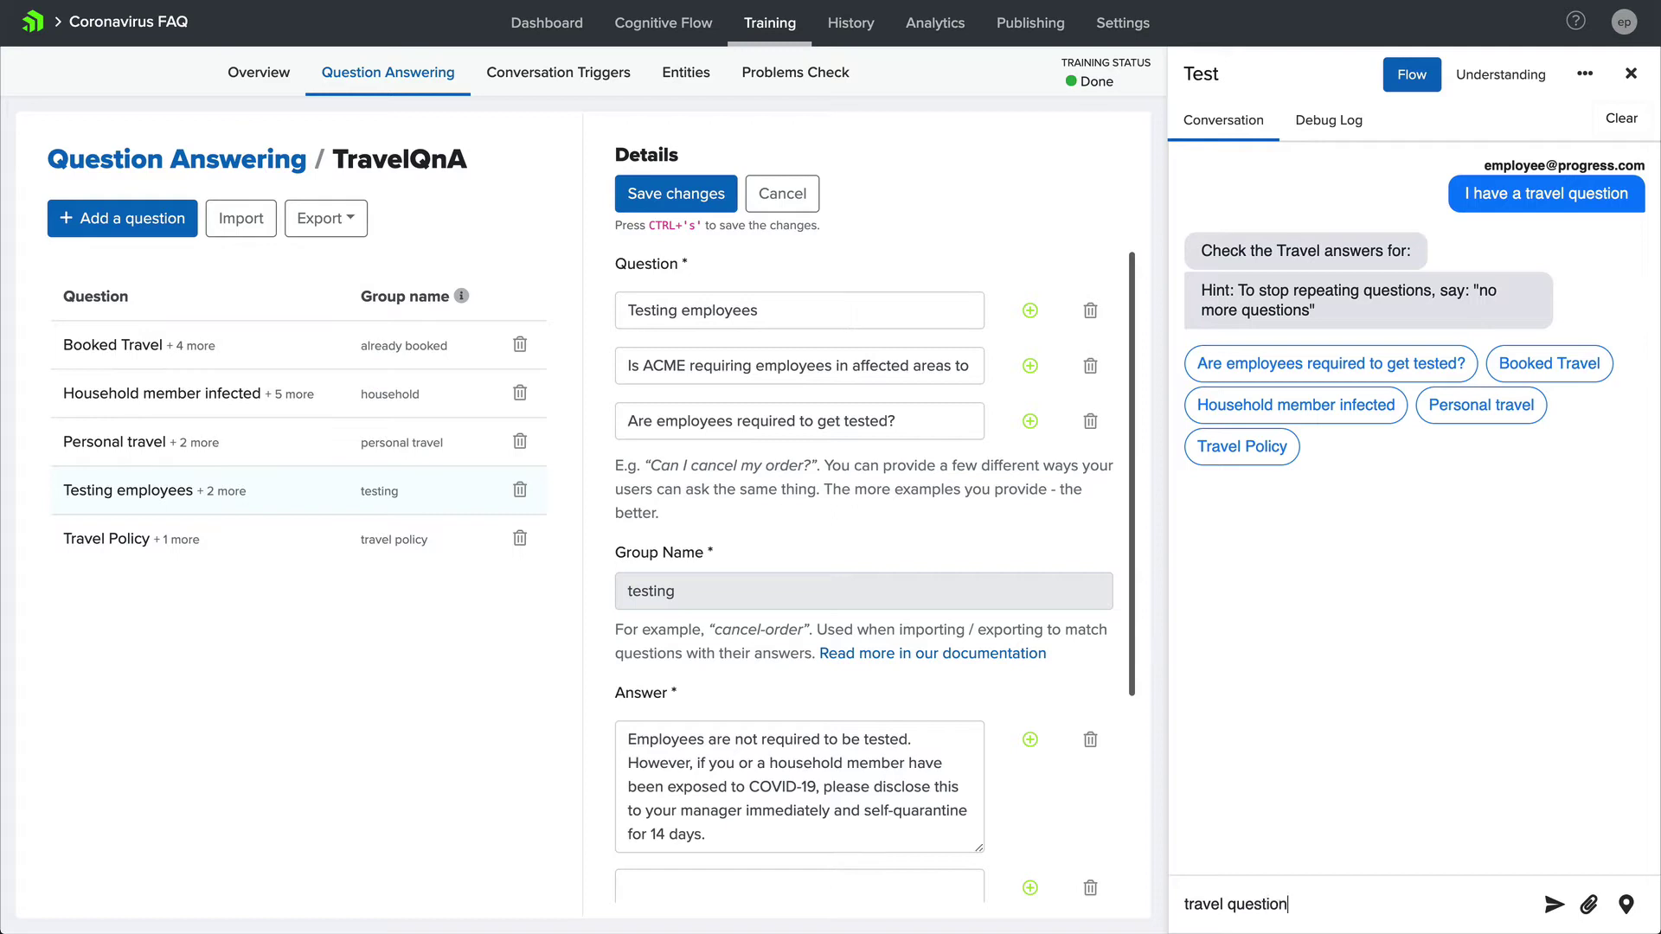
pyautogui.press('Return')
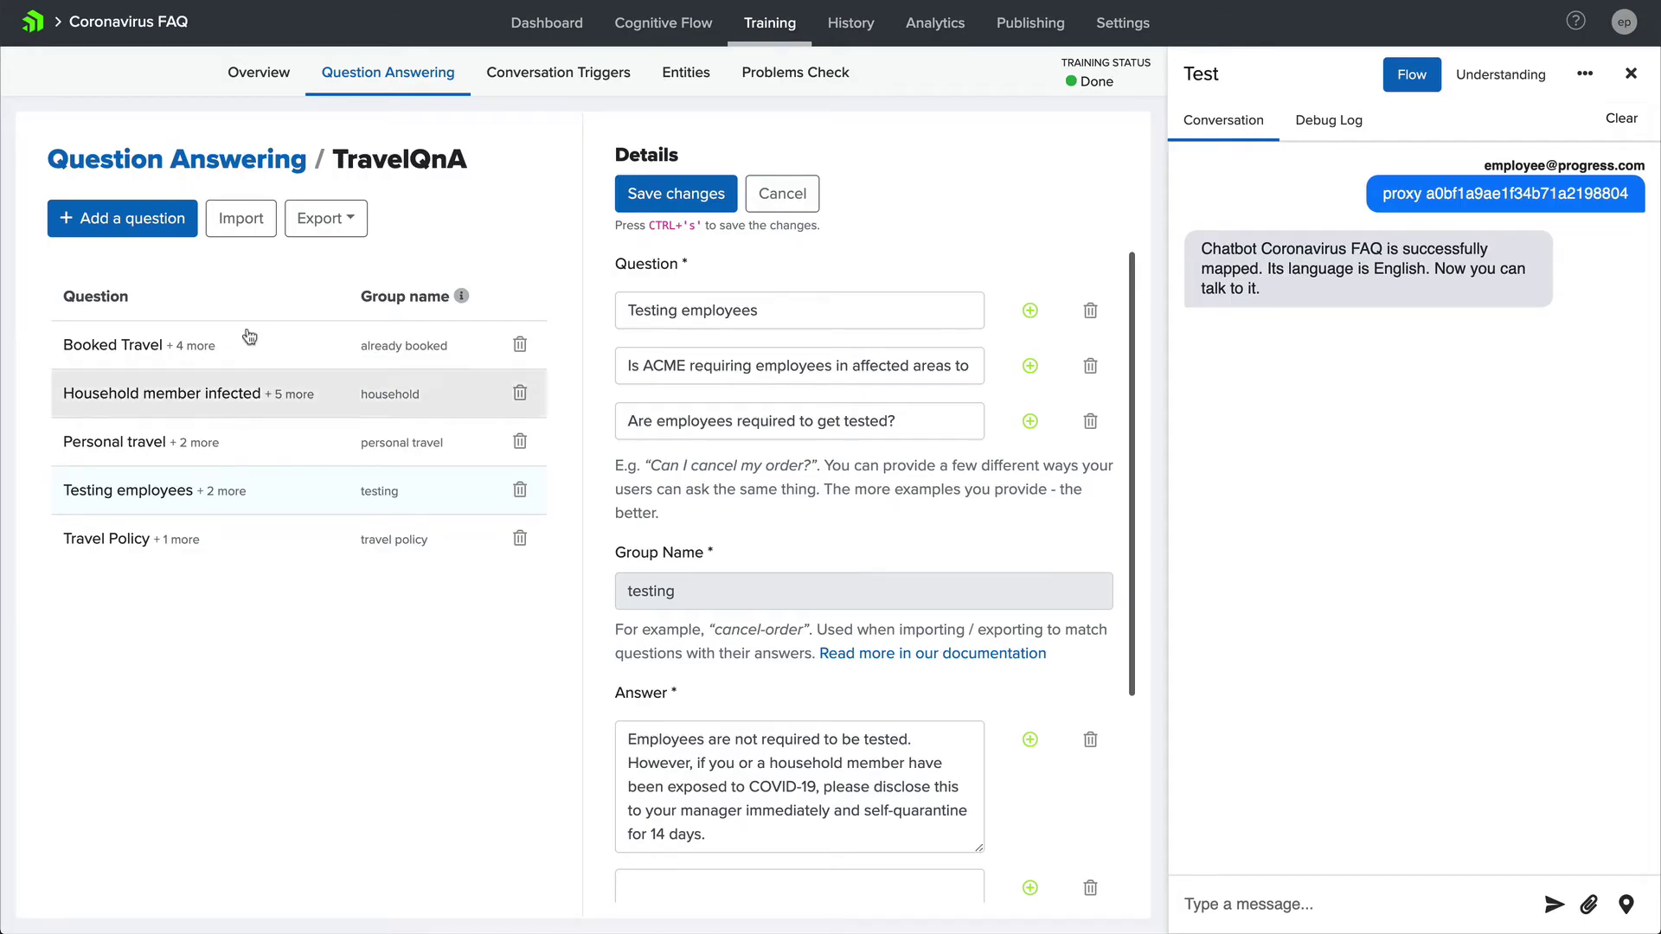
# Step: Create a new question answering category named GeneralQnA
pyautogui.click(250, 170)
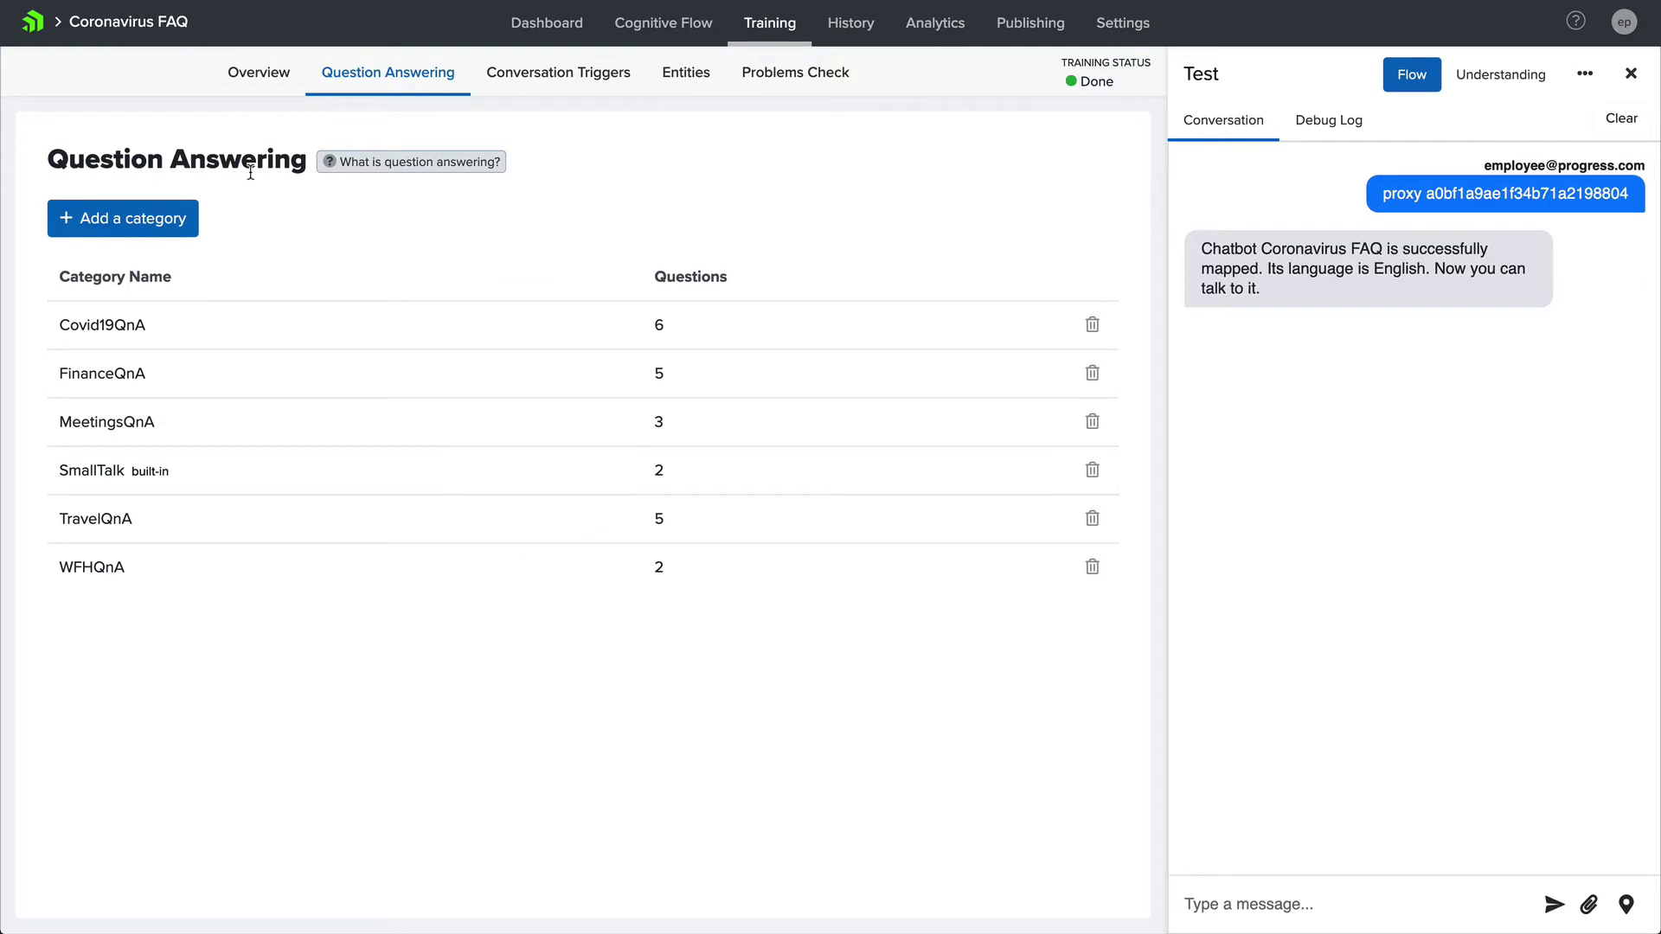
pyautogui.click(149, 217)
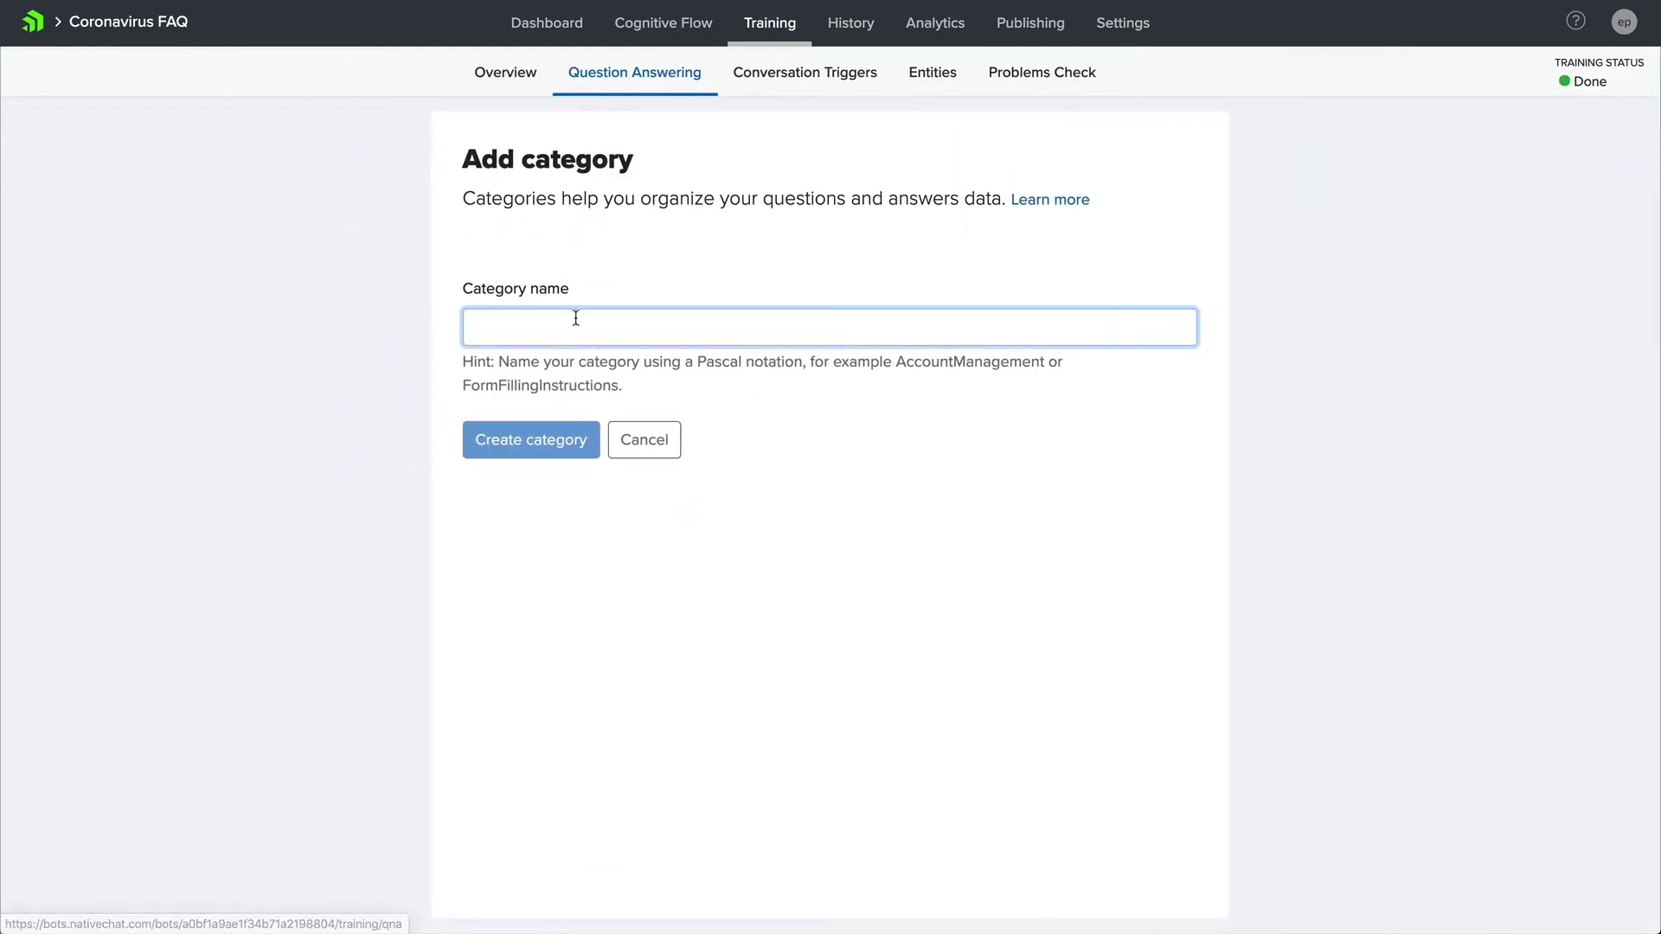
pyautogui.write('GeneralQnA')
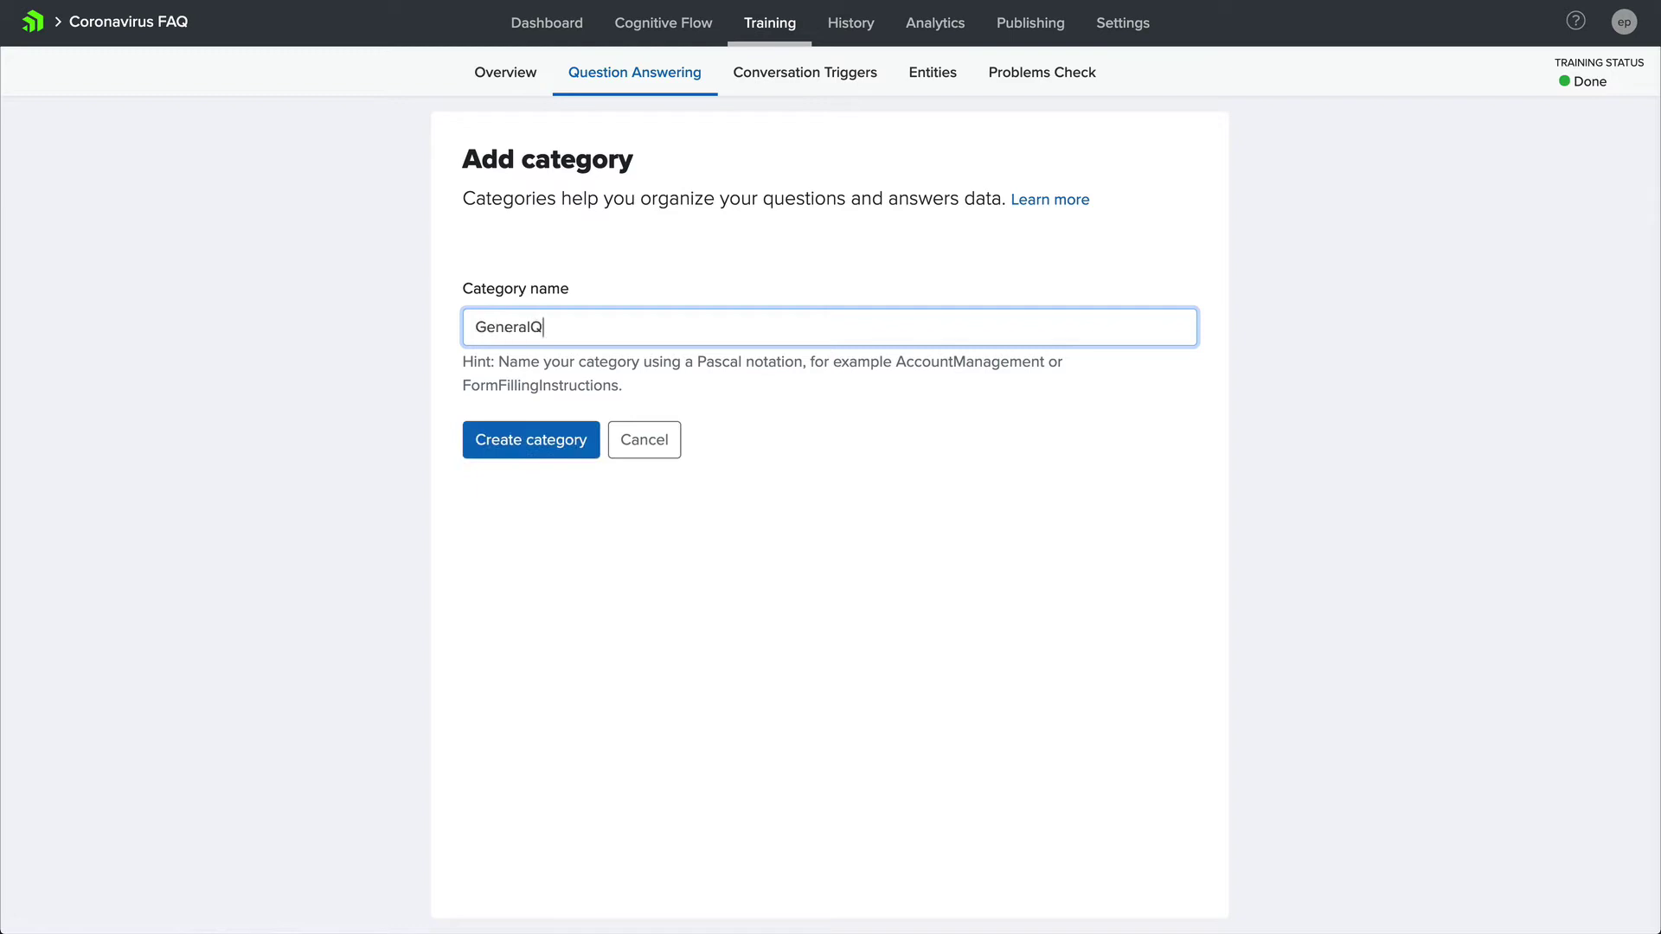
pyautogui.hotkey('shift', 'Left')
pyautogui.hotkey('shift', 'Left')
pyautogui.hotkey('shift', 'Left')
pyautogui.press('Right')
pyautogui.click(520, 435)
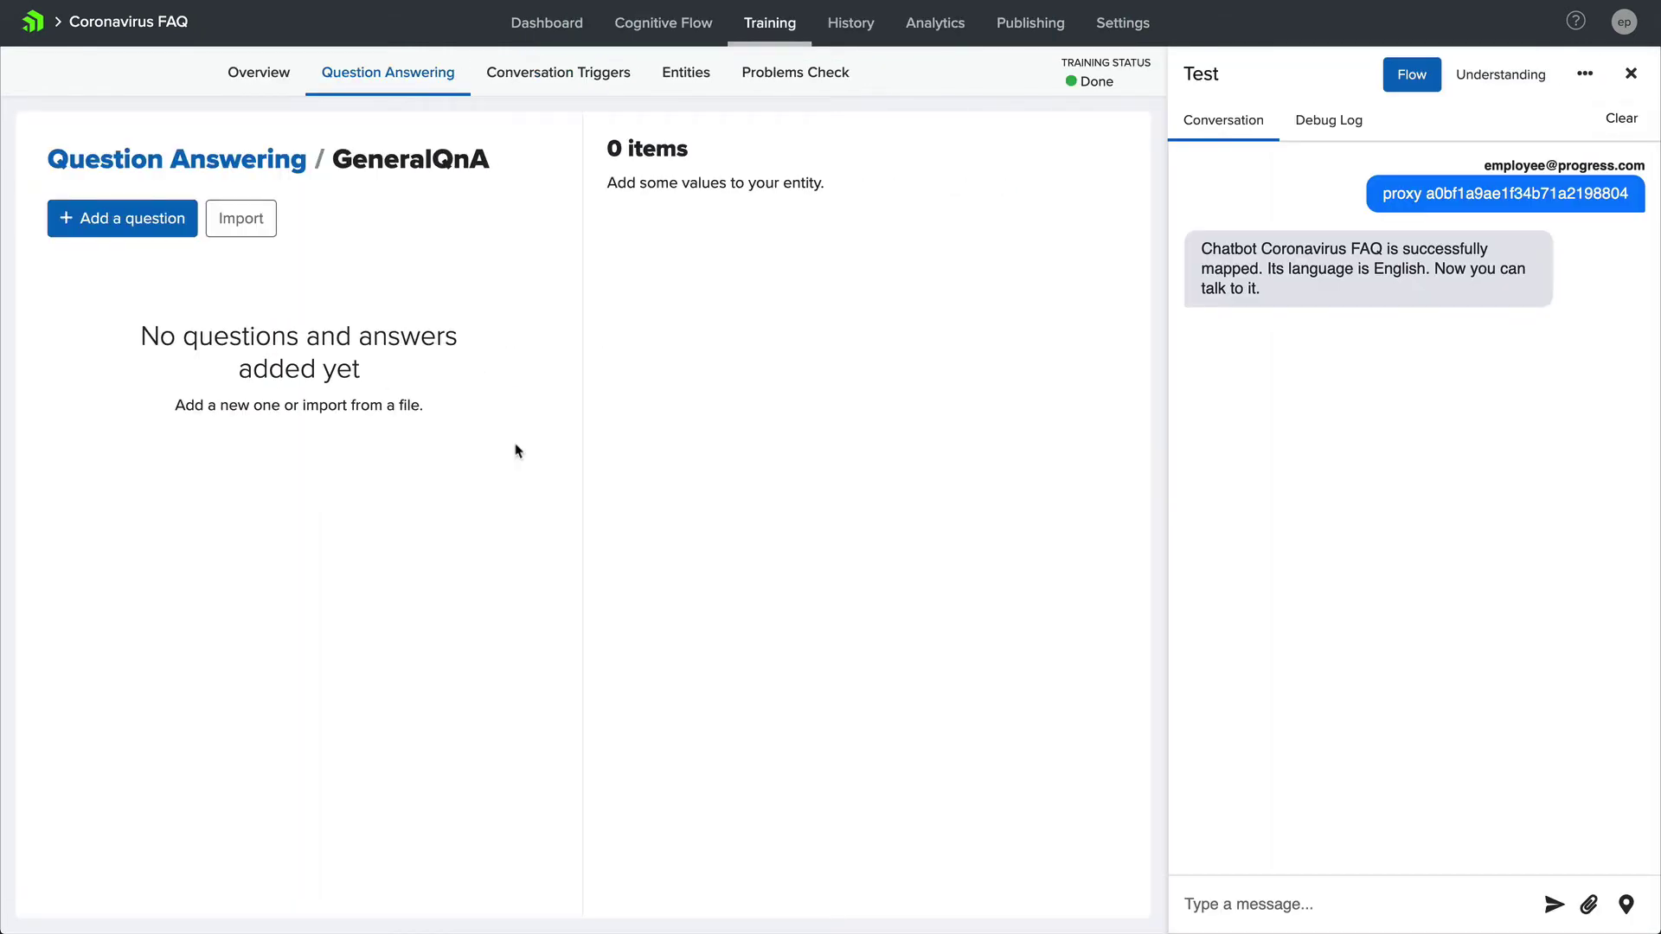
# Step: Add a question to GeneralQnA with the variations "Office plants", "Watering the office plants" and "Who is watering the office plants?"
pyautogui.click(61, 219)
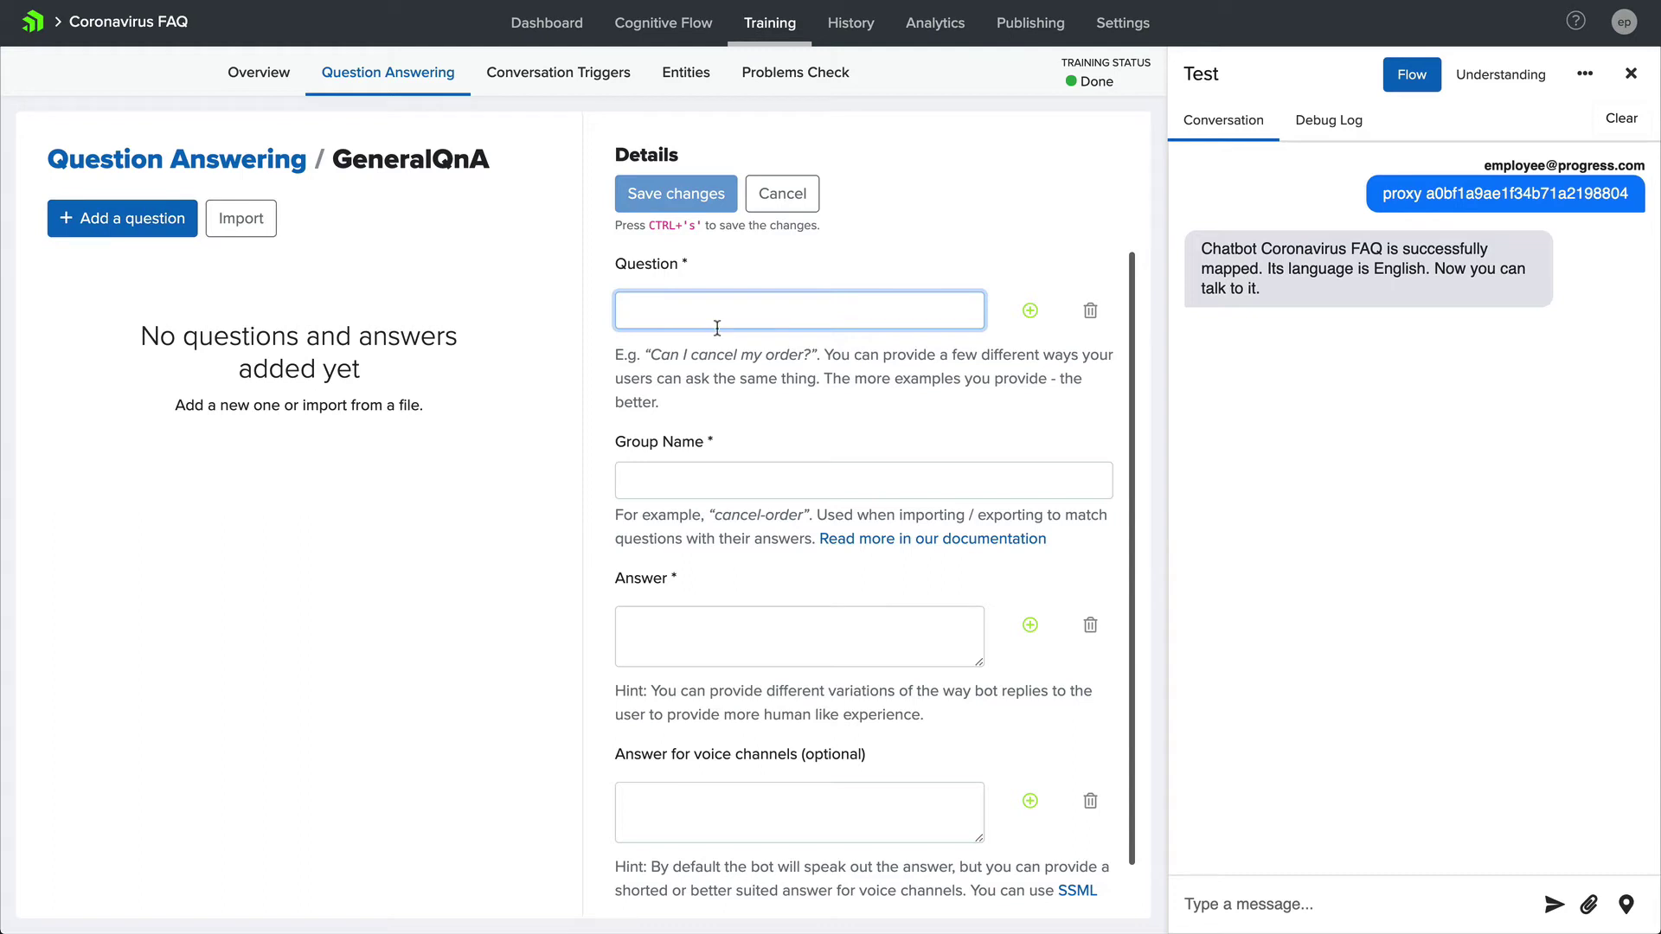
pyautogui.write('Office plants')
pyautogui.press('Return')
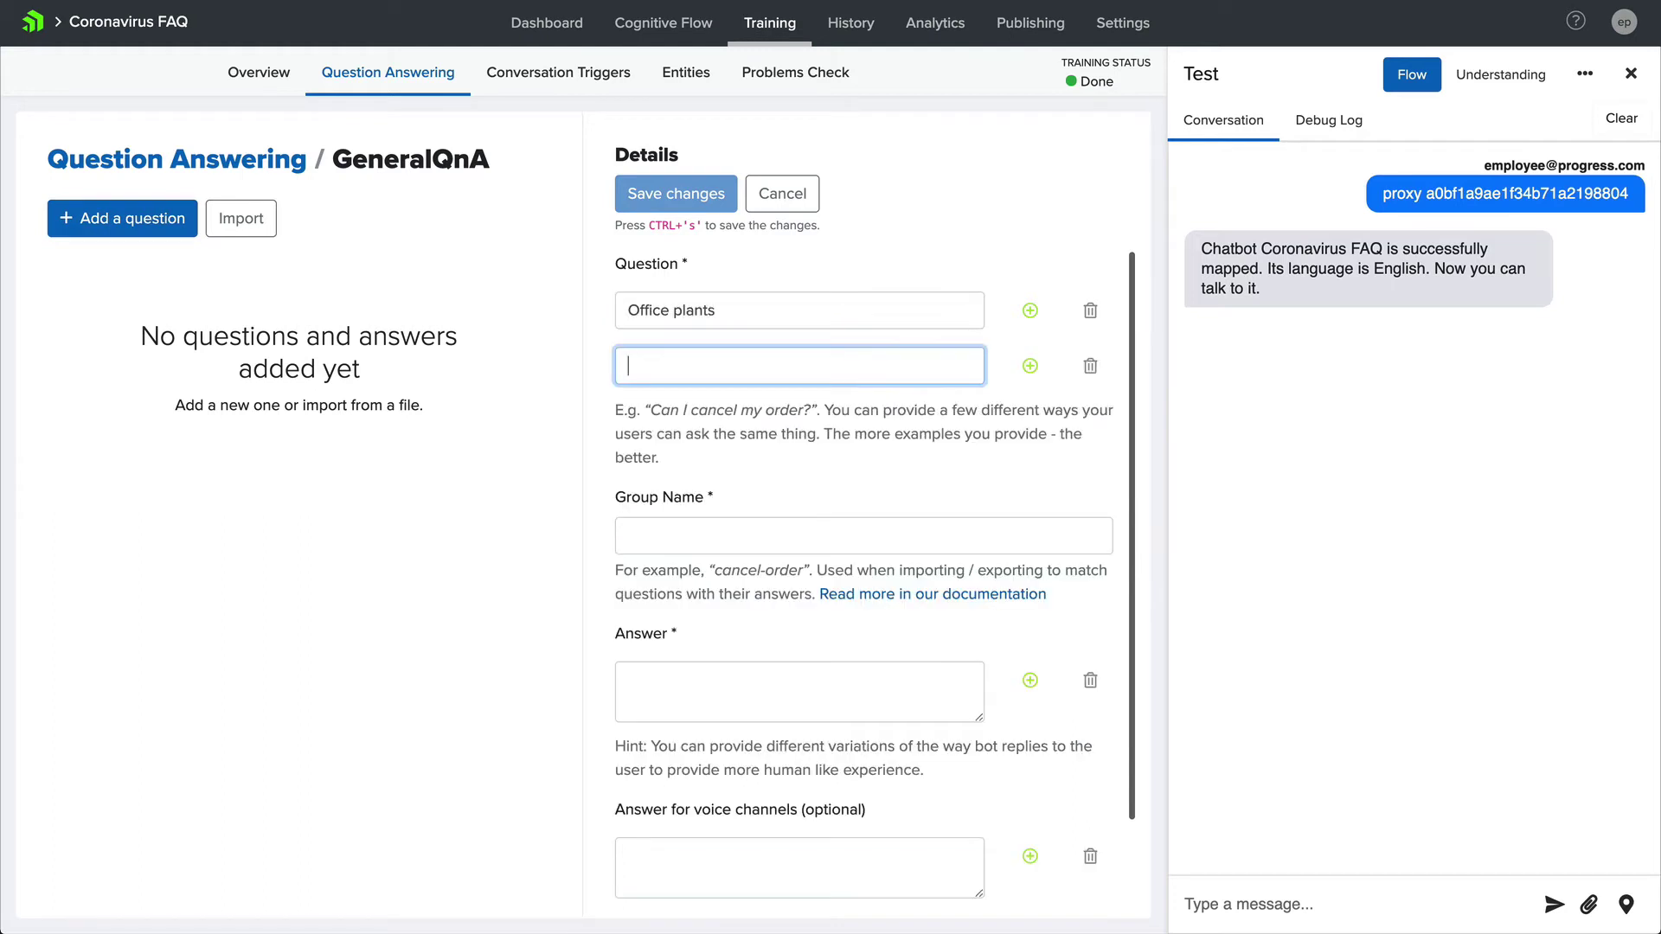
pyautogui.write('Watering the office plan')
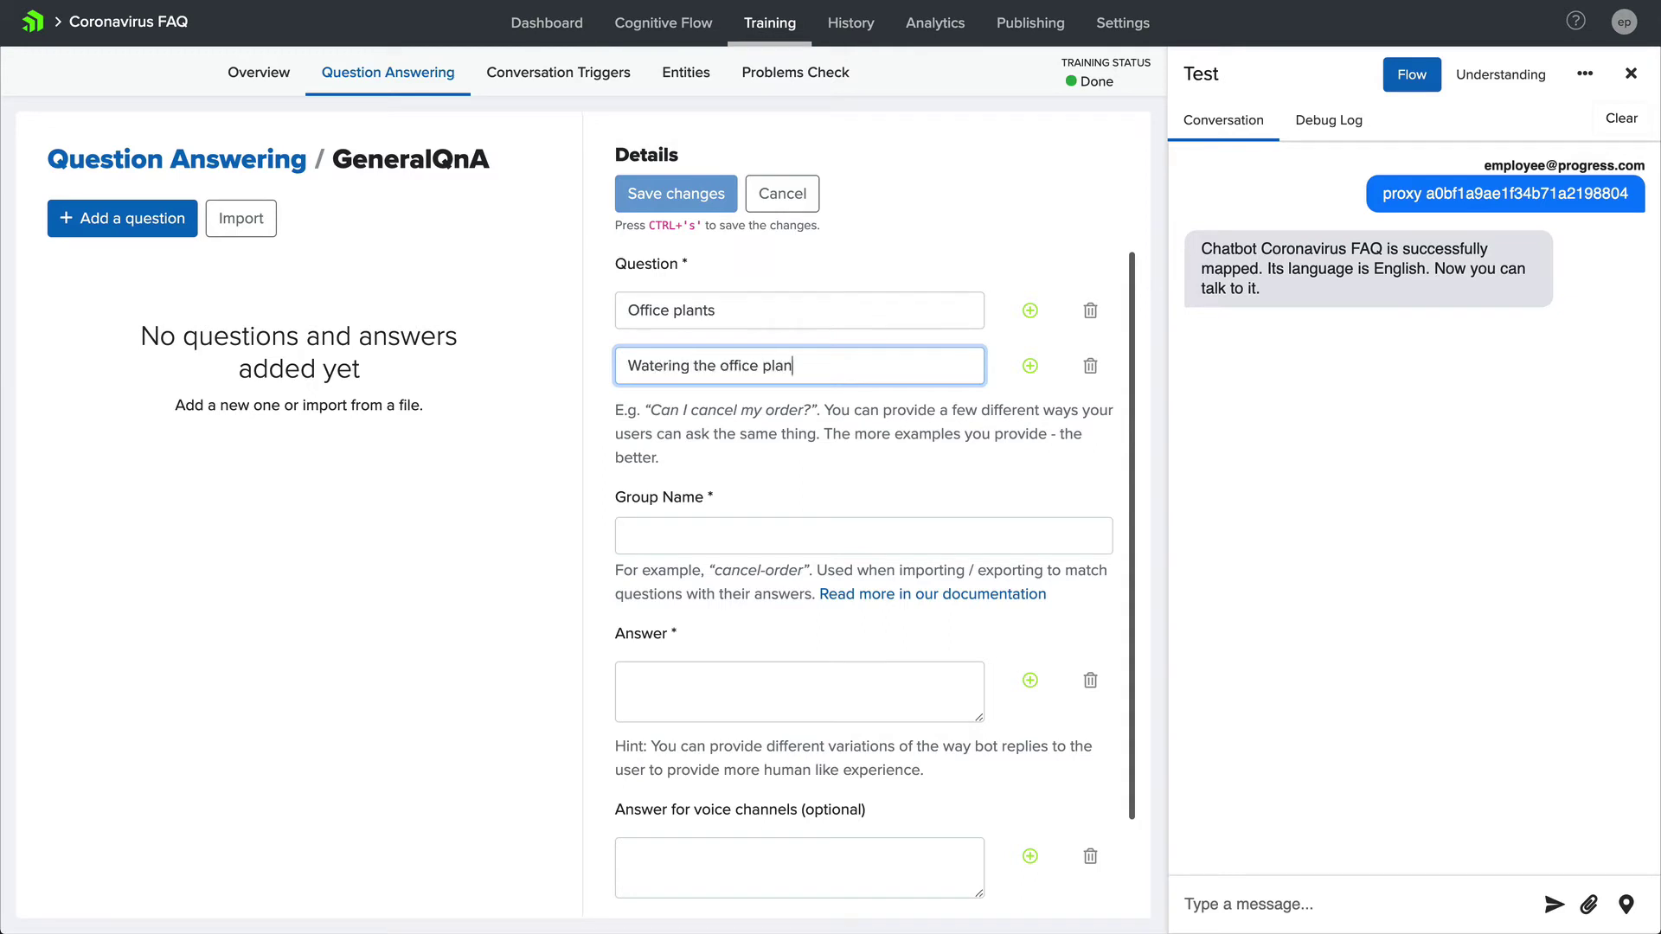
pyautogui.write('ts')
pyautogui.press('Return')
pyautogui.write('Who is watering t')
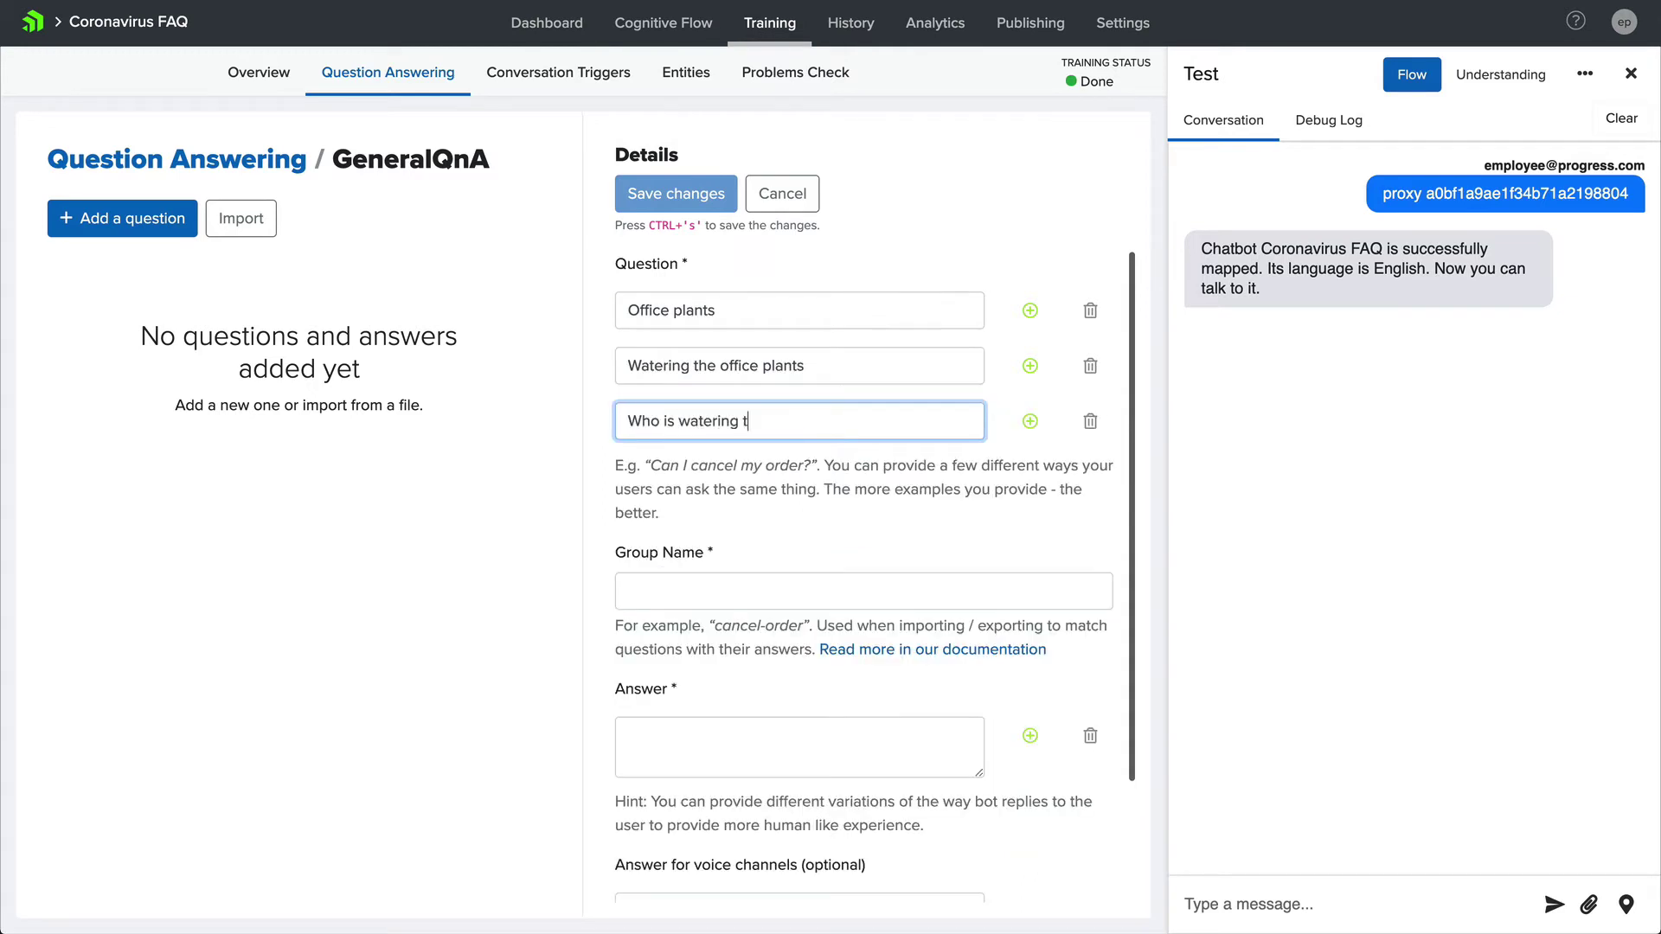
pyautogui.write('he office plants?')
# Step: Set the group name to "office plants" and the answer to "The facilities team is looking after our beloved plants", and save the question
pyautogui.click(680, 590)
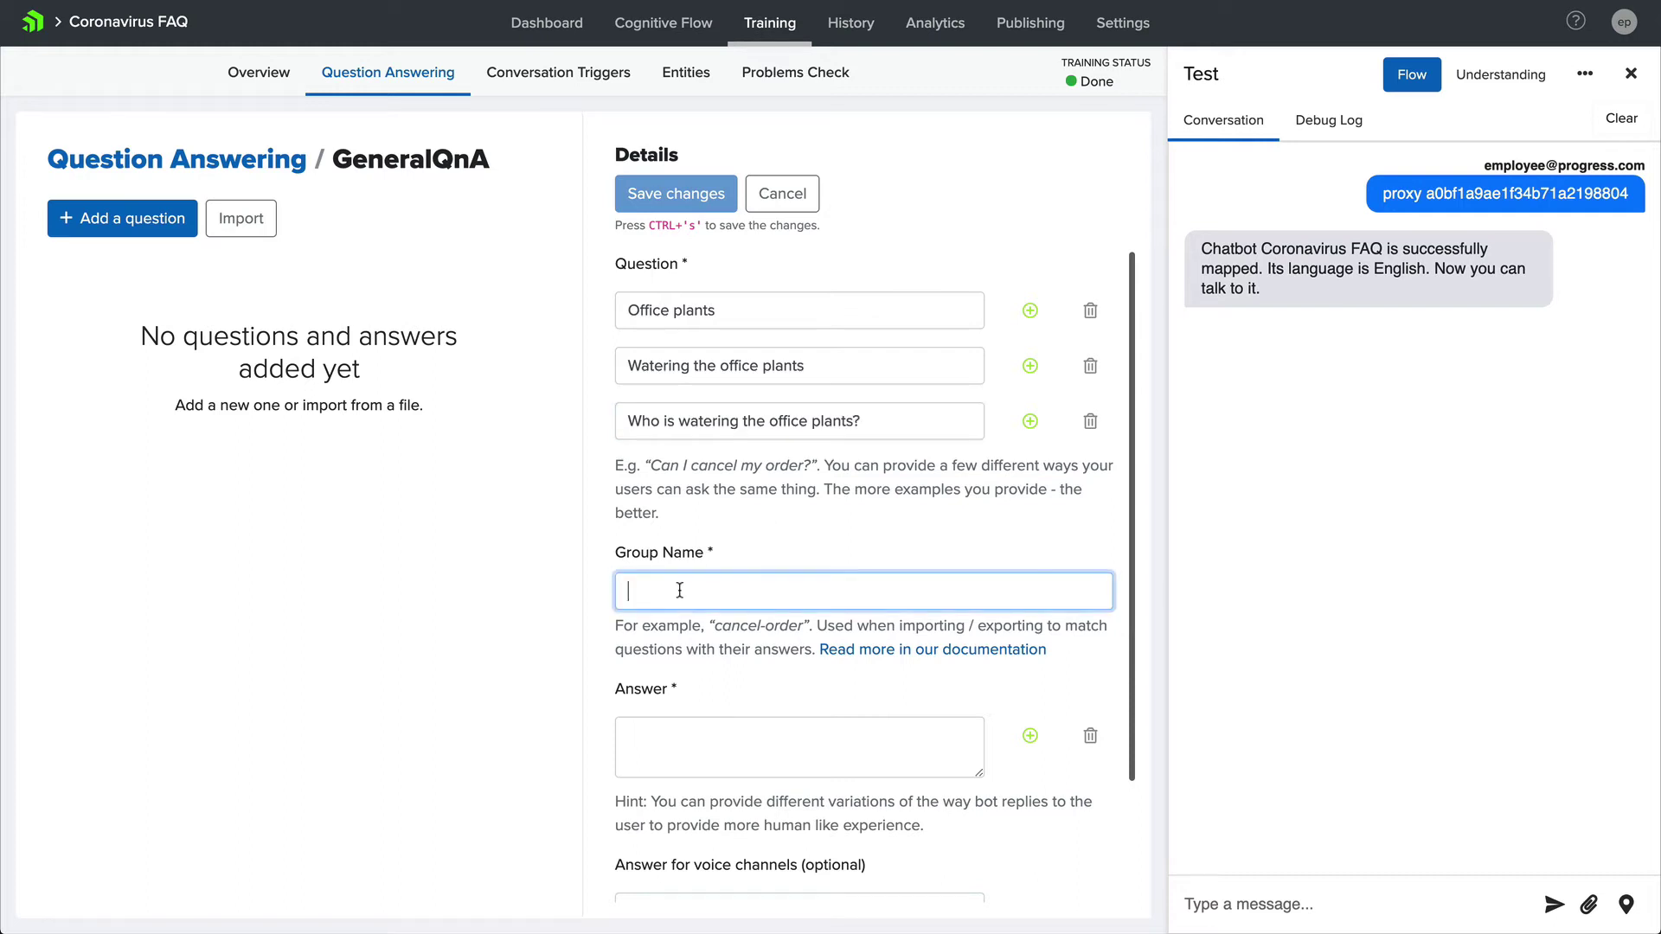
pyautogui.write('office plants')
pyautogui.click(661, 768)
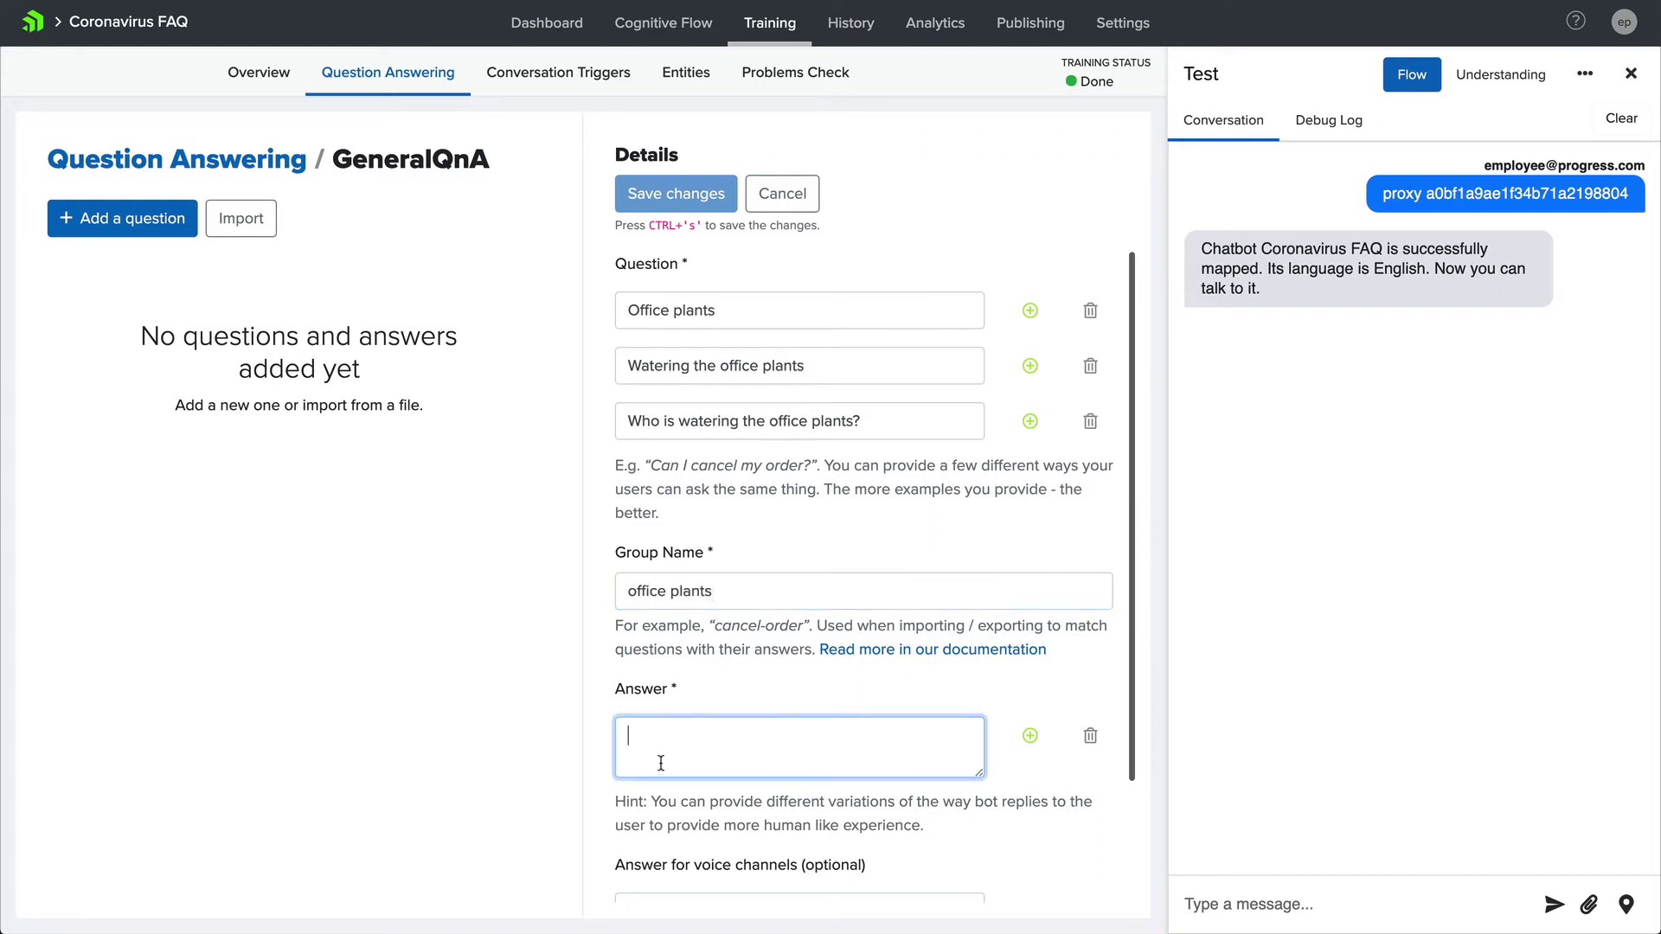
pyautogui.write('The facilities te')
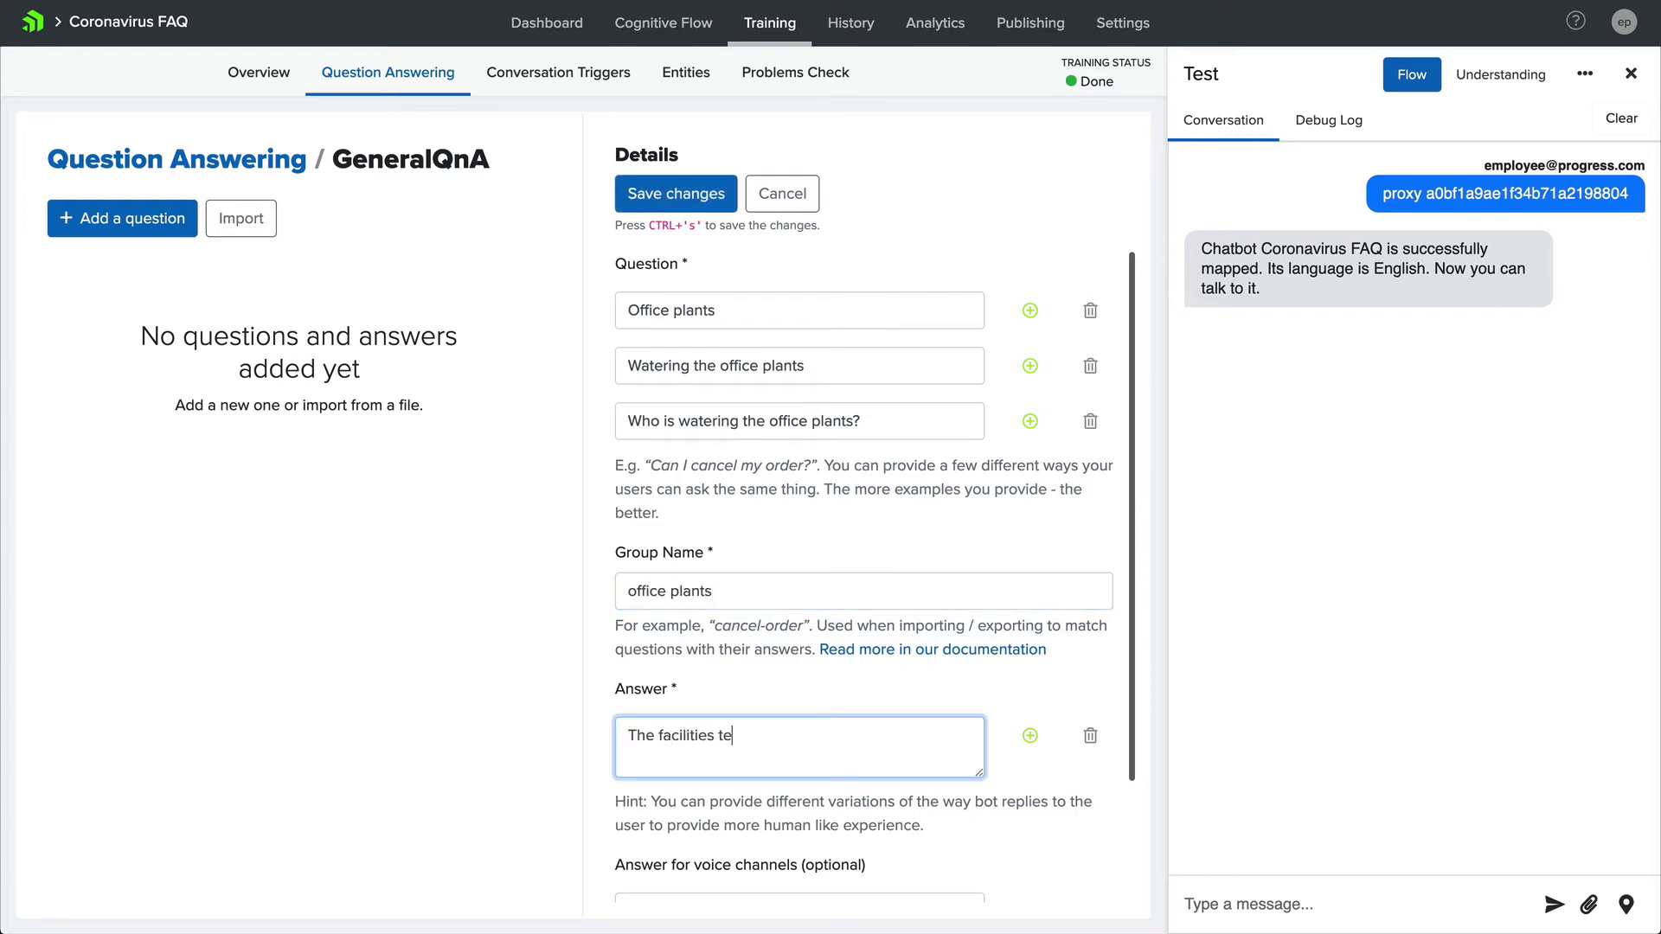
pyautogui.write('am is looking after our beloved plants')
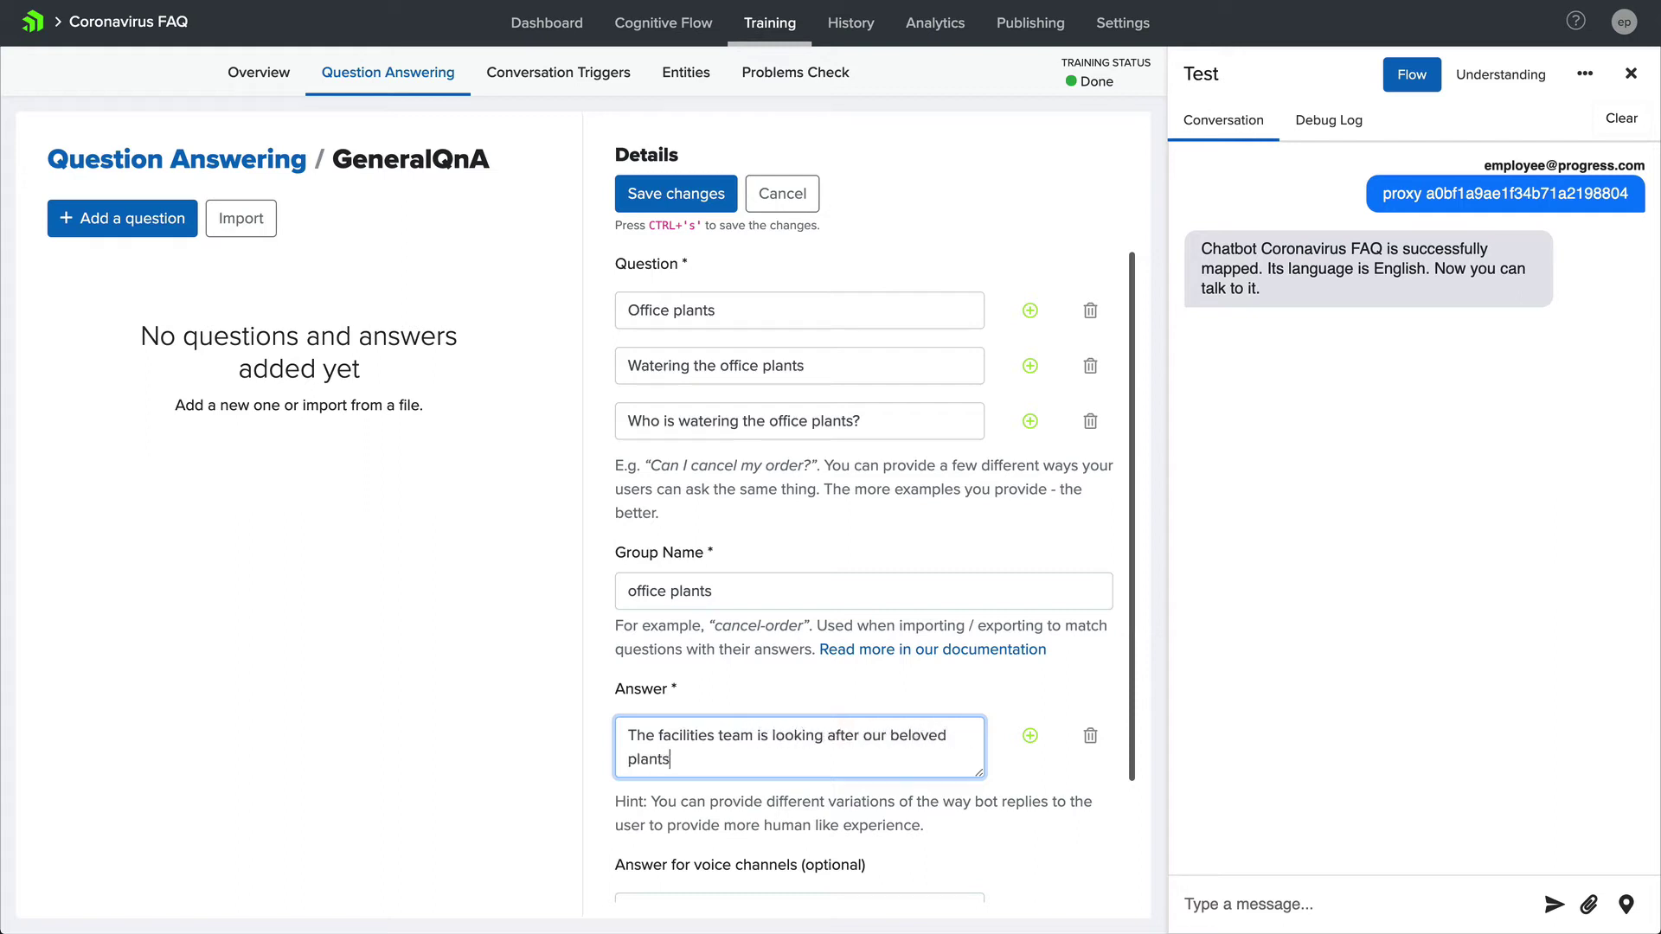
pyautogui.click(674, 206)
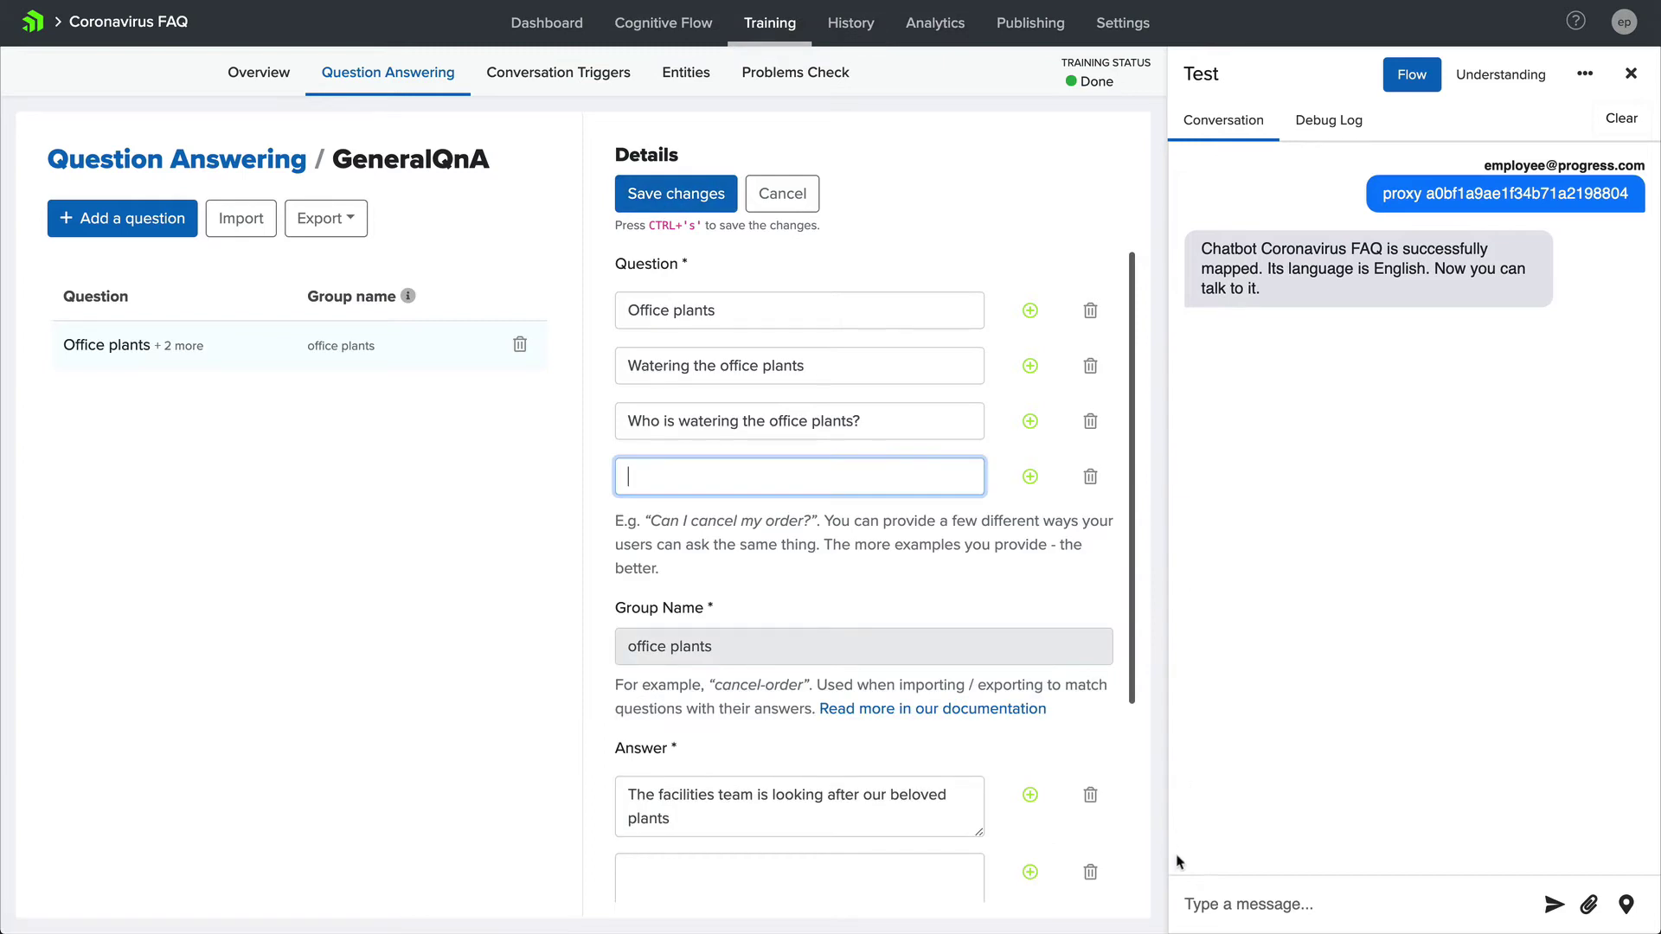
# Step: Test the bot with the messages "is anyone watering the plants?" and "general question"
pyautogui.click(1207, 908)
pyautogui.write('is anyone watering the ')
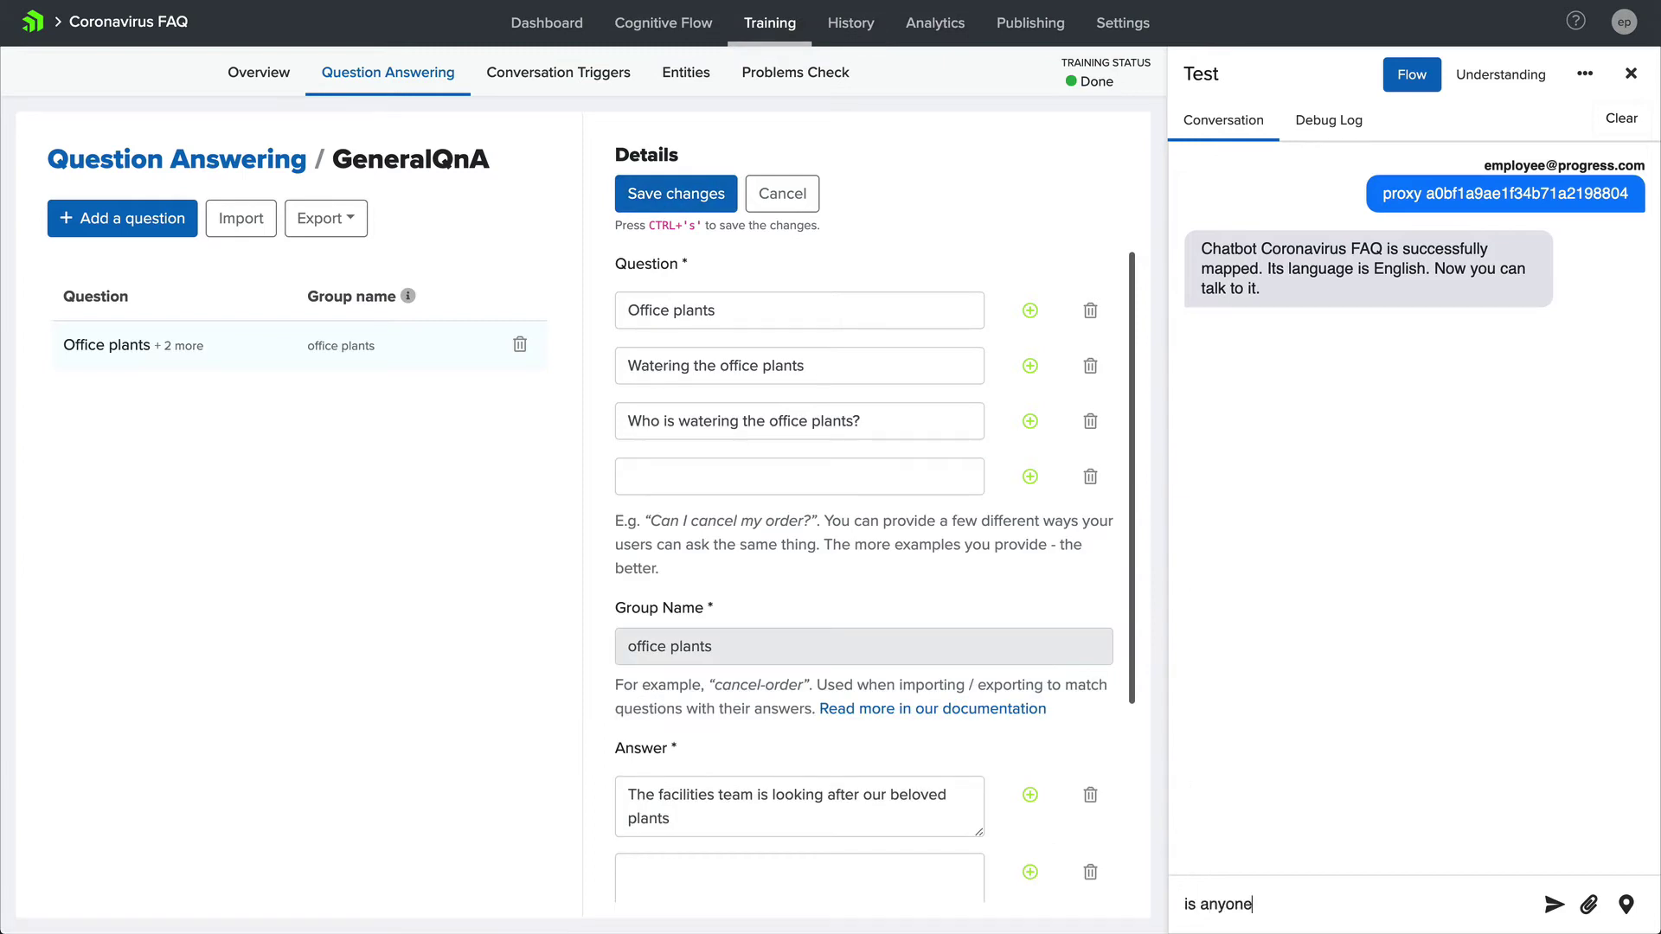
pyautogui.write('plants?')
pyautogui.press('Return')
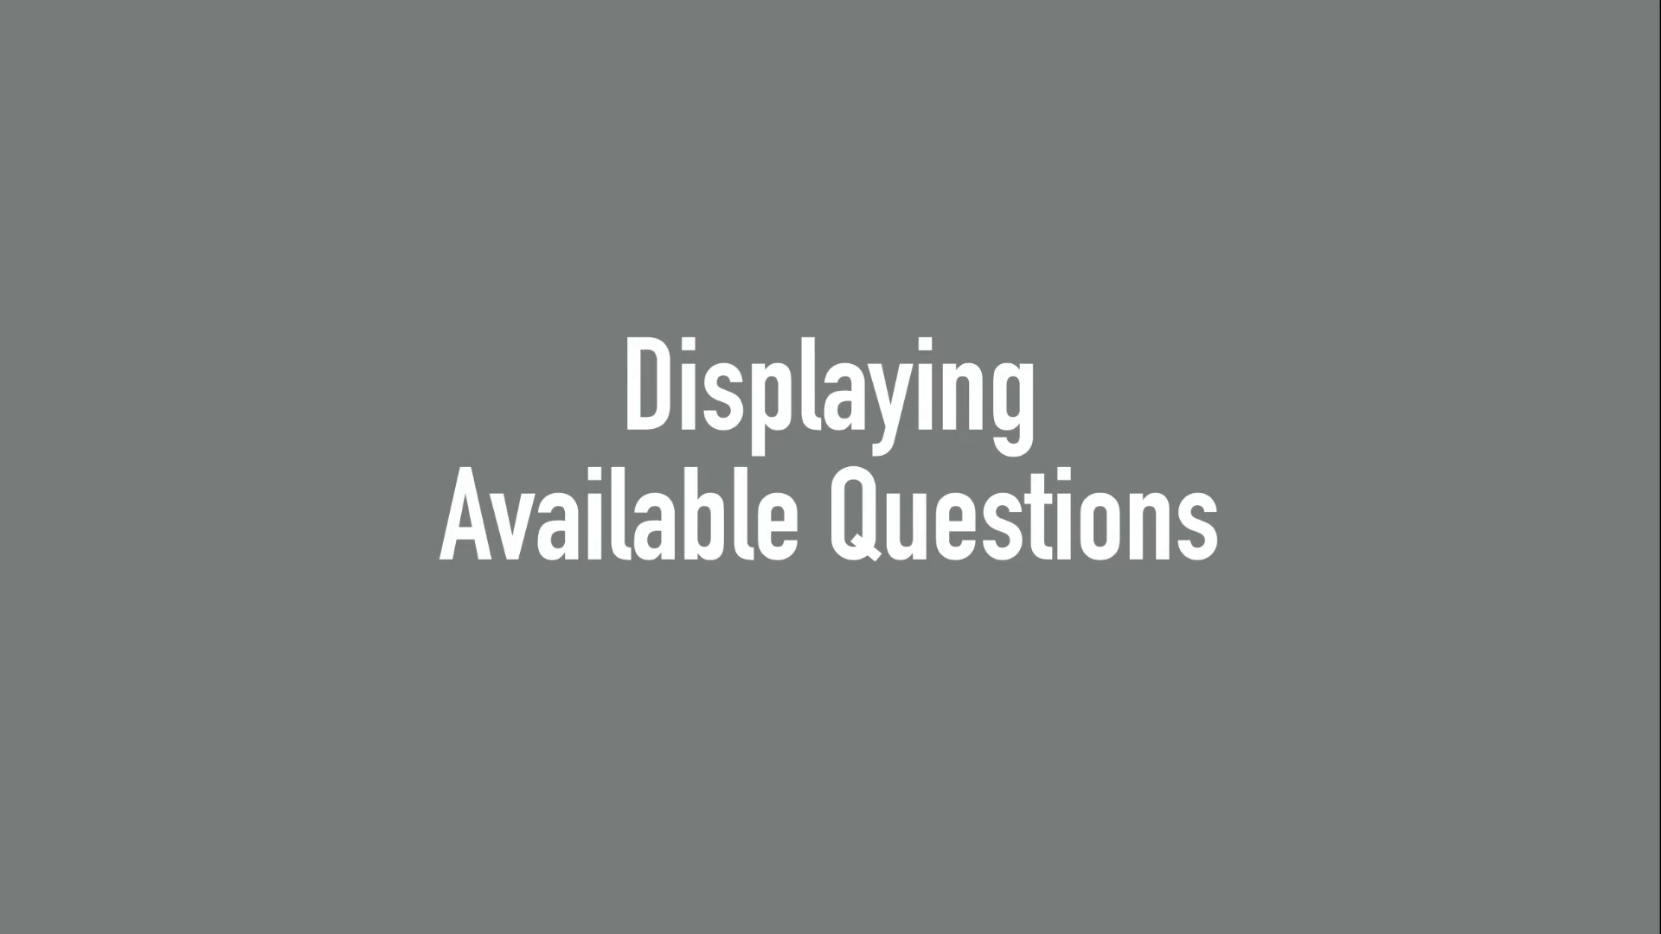
pyautogui.write('eral question')
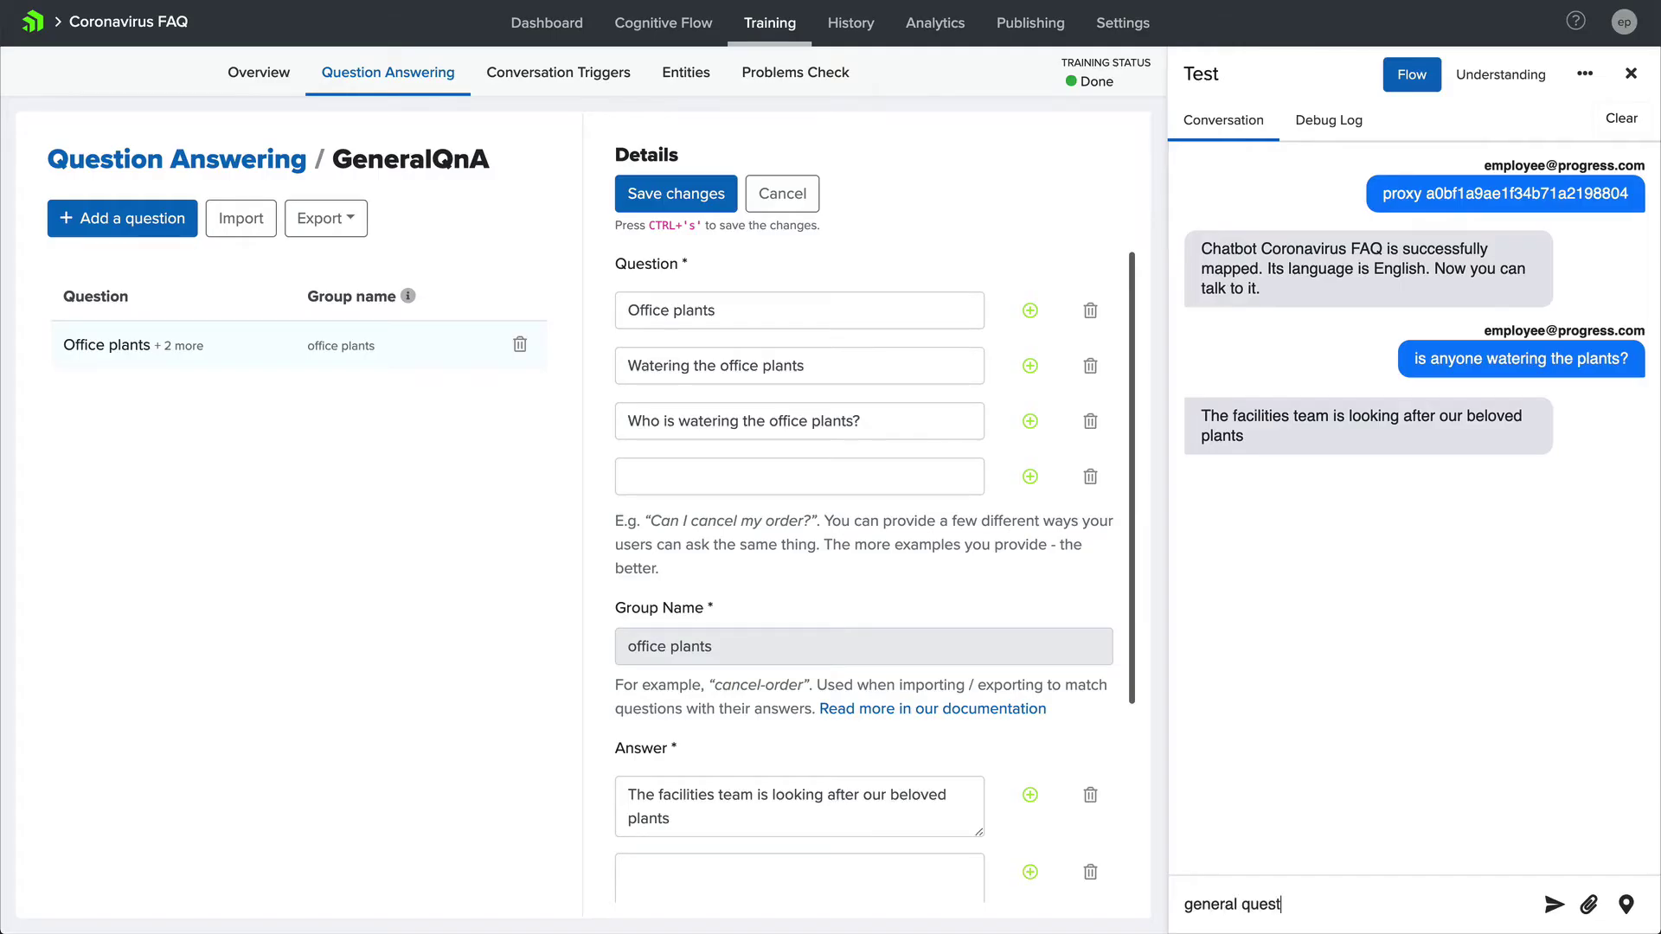
pyautogui.press('Return')
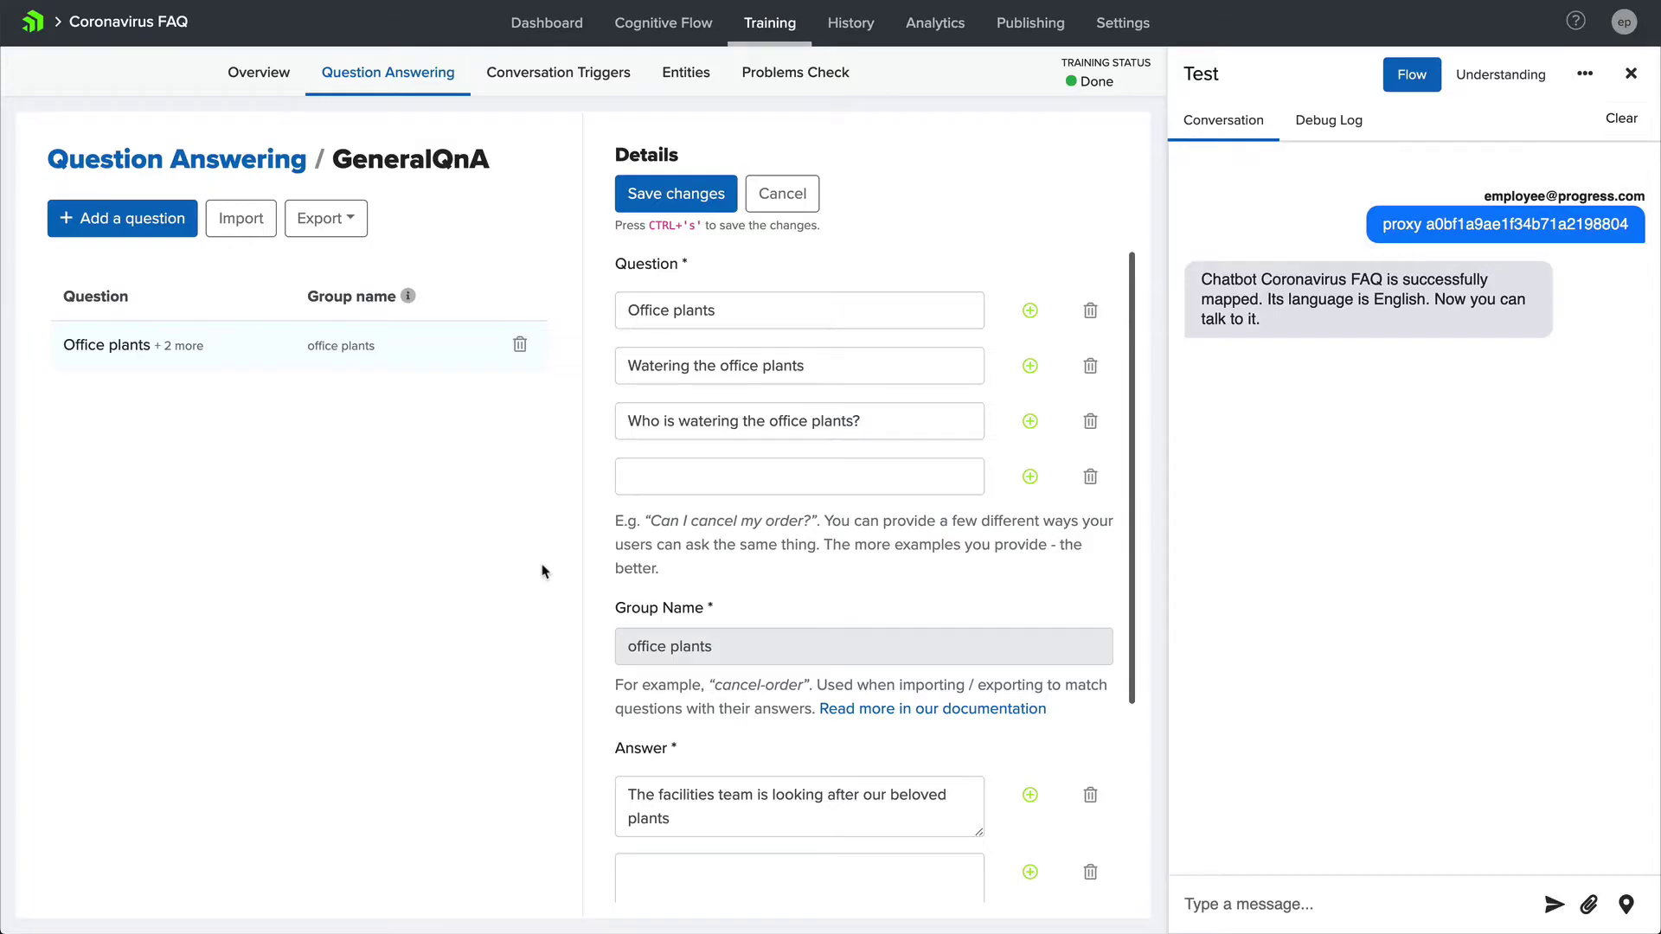
# Step: Duplicate the wfh-qna conversation below finance-qna in the Cognitive Flow code, separate the two blocks with a comma, and unfold the second block
pyautogui.click(654, 26)
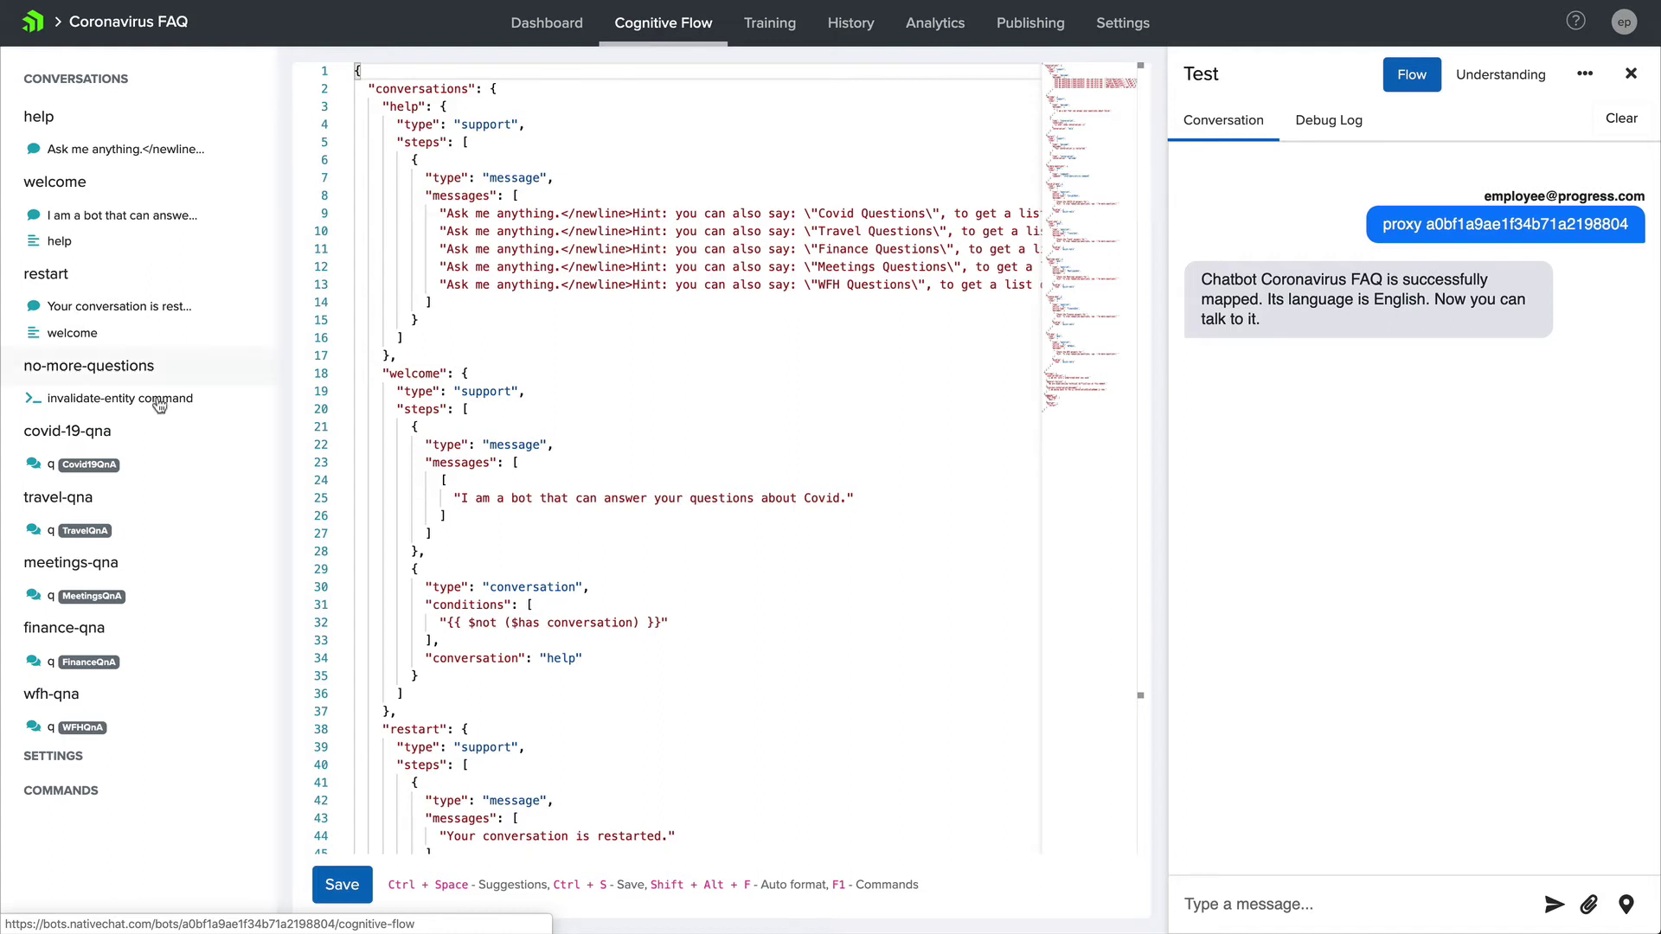
pyautogui.click(61, 694)
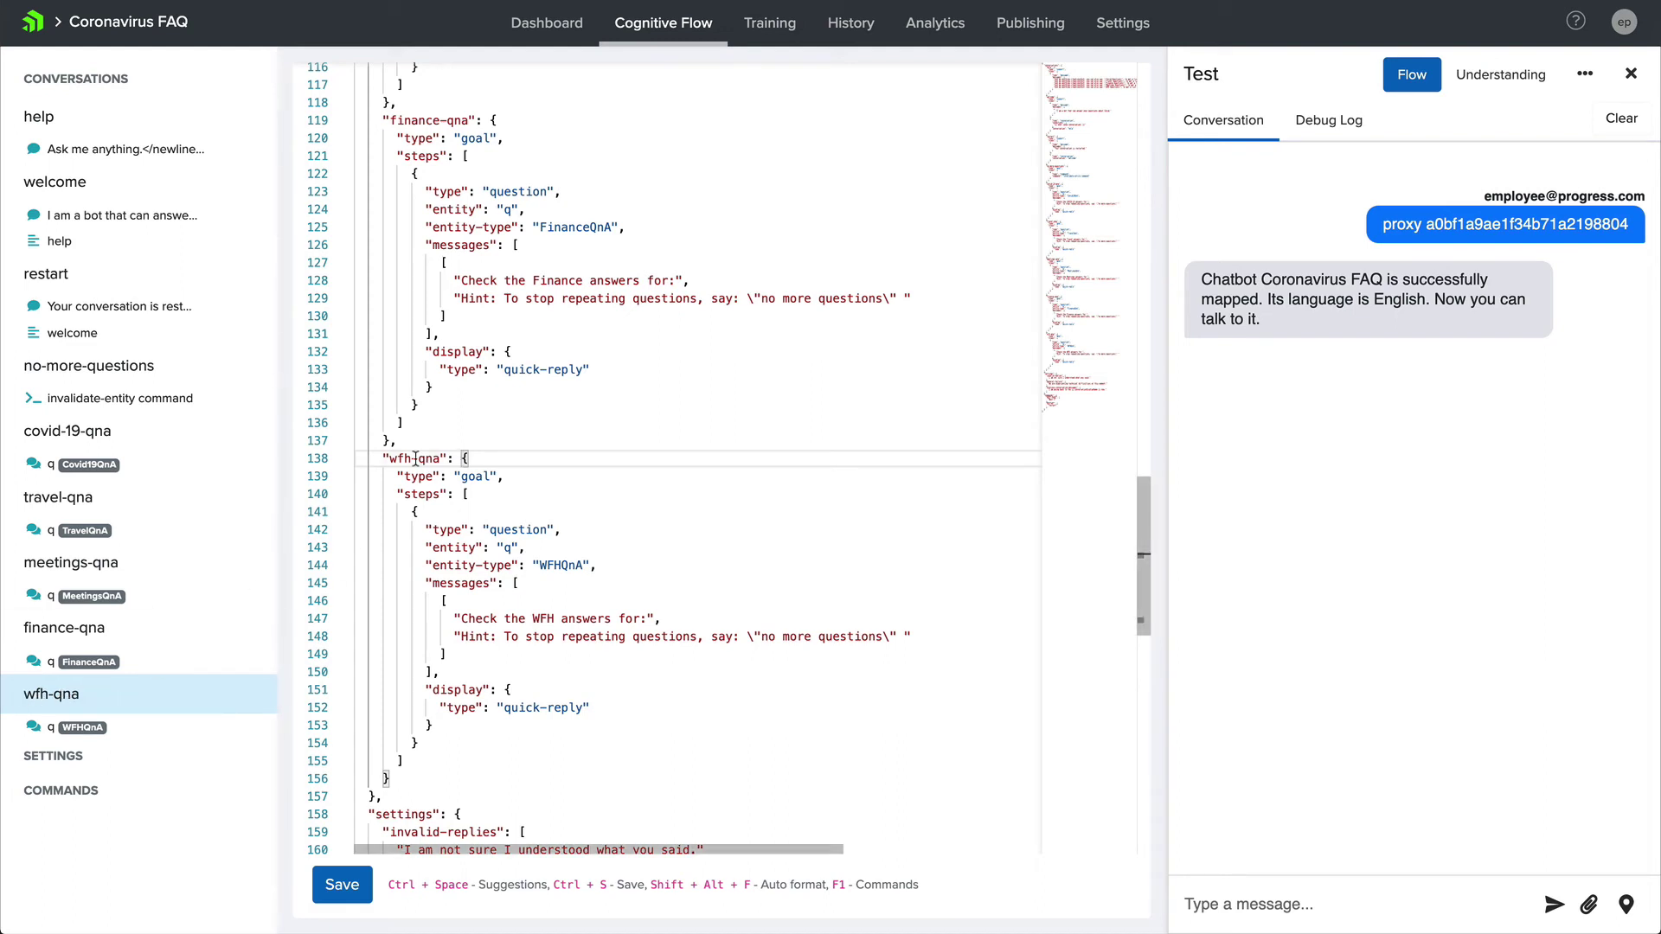
pyautogui.click(345, 462)
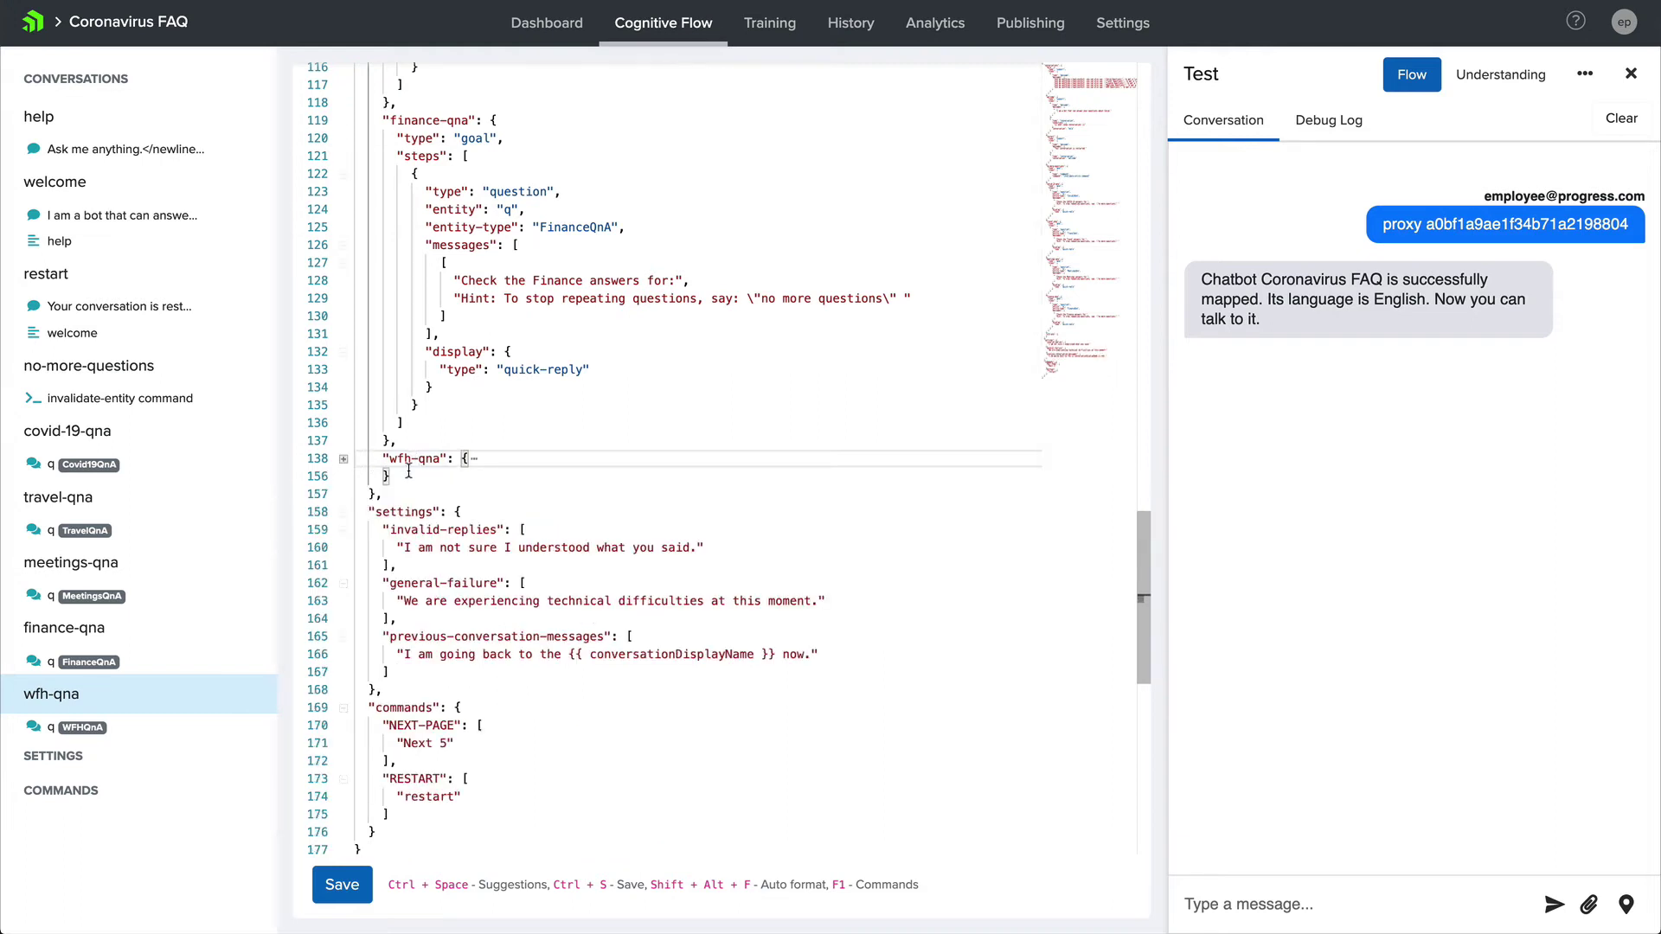
pyautogui.press('Down')
pyautogui.keyDown('shift'); pyautogui.click(373, 468); pyautogui.keyUp('shift')
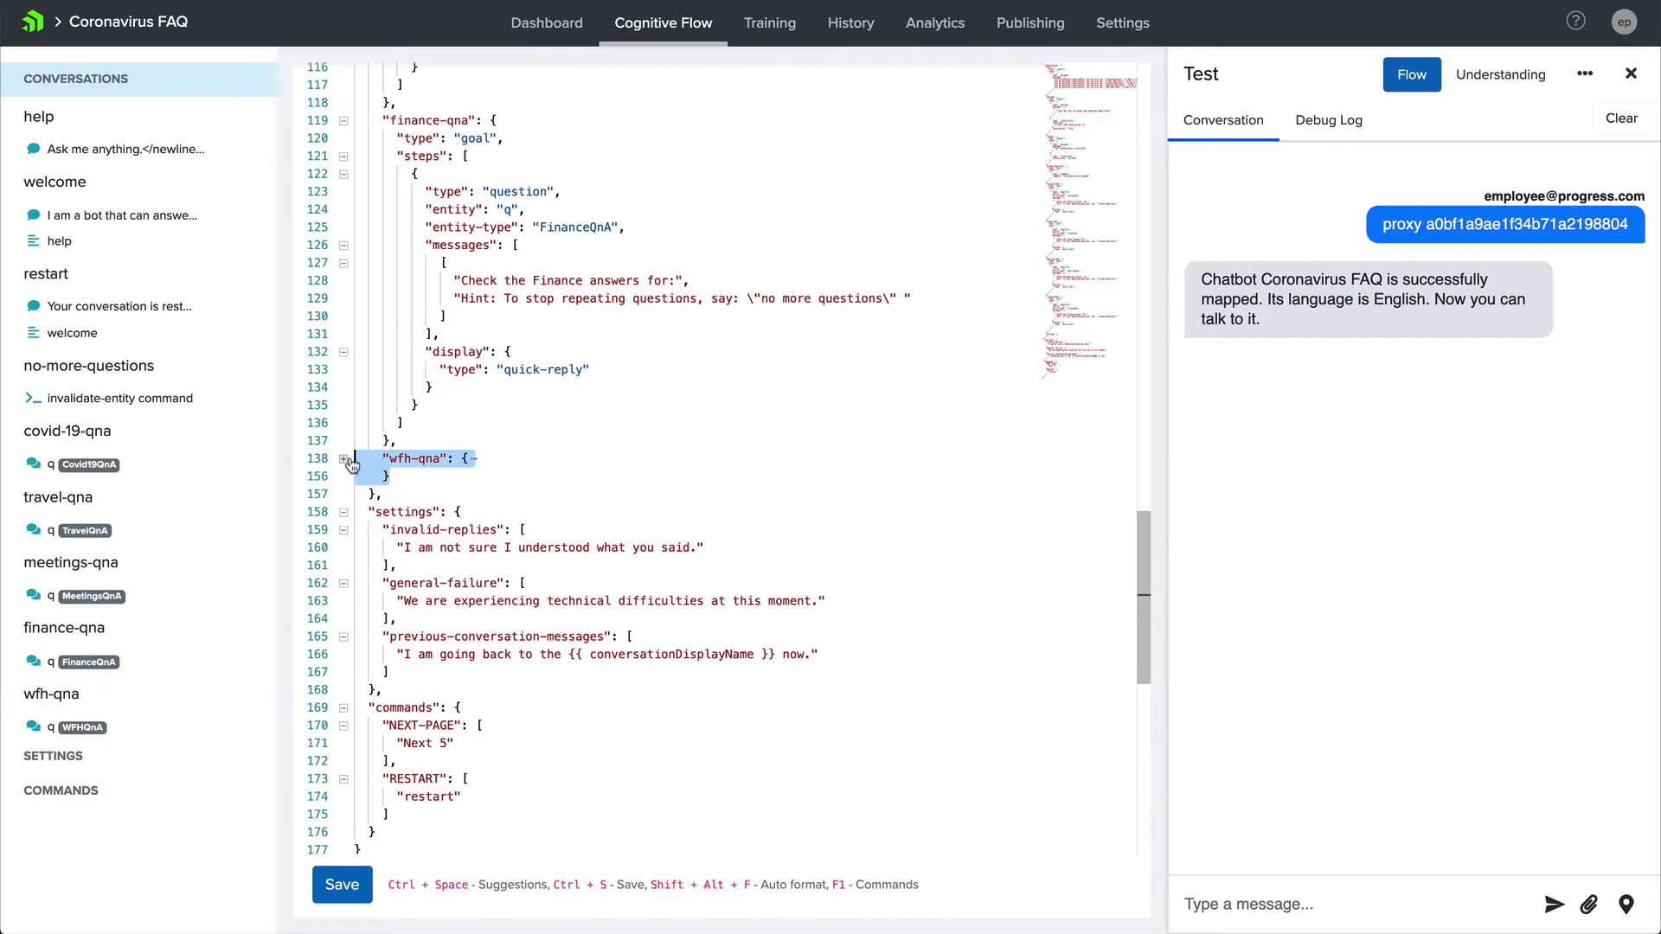
pyautogui.click(423, 441)
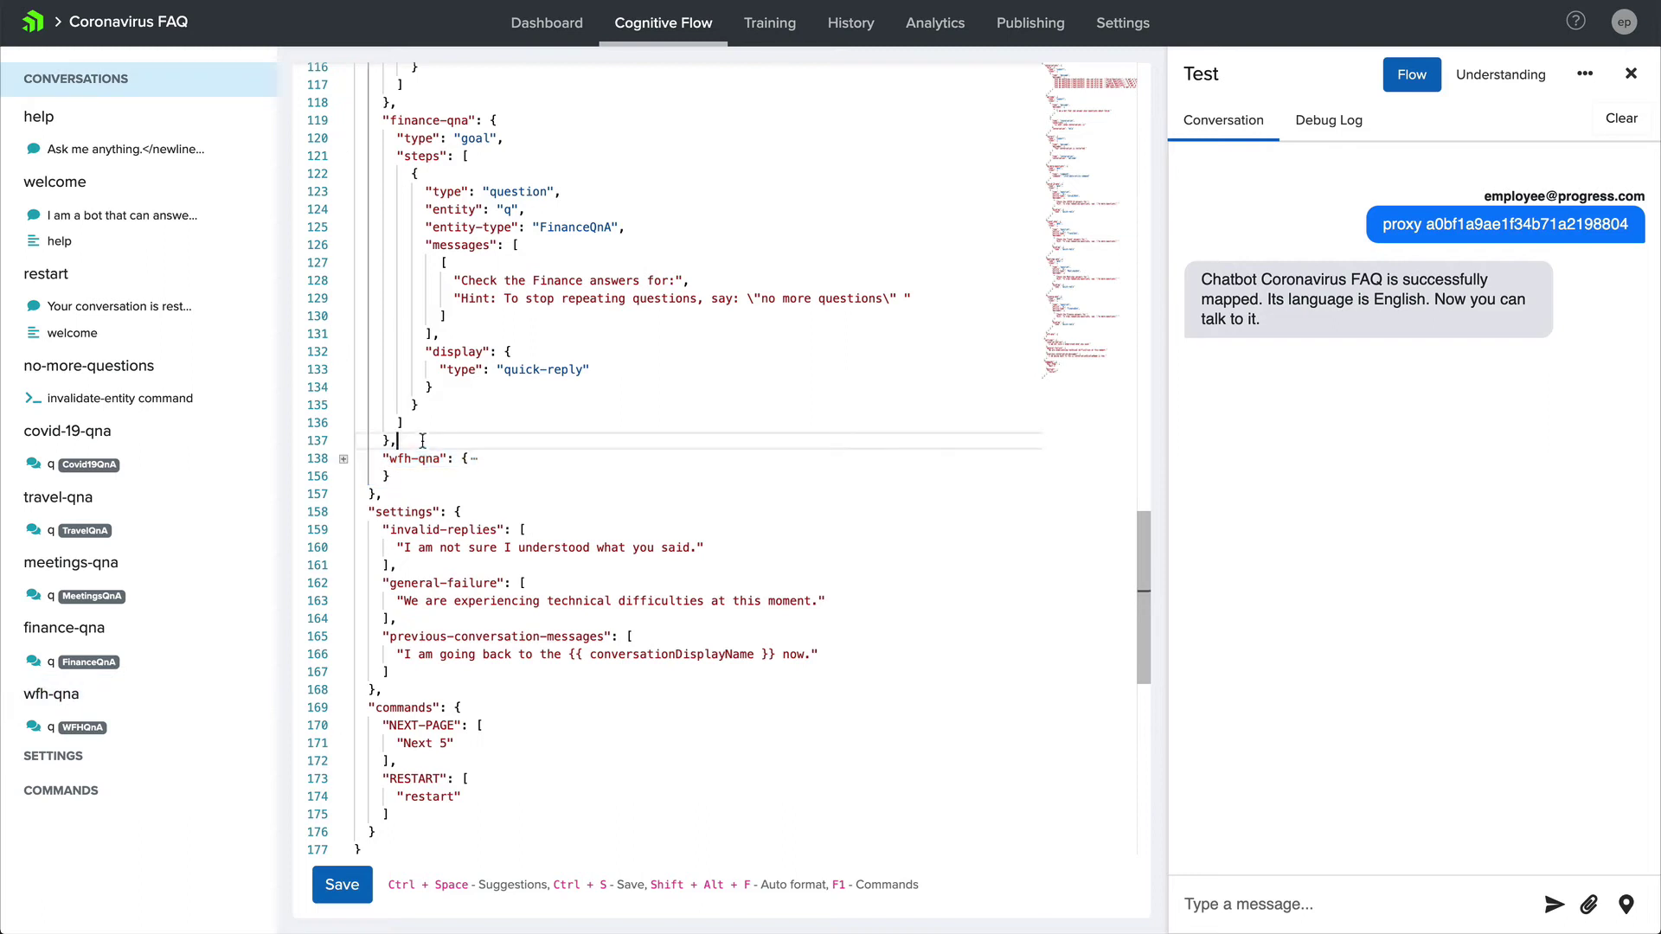
pyautogui.press('Return')
pyautogui.hotkey('ctrl', 'v')
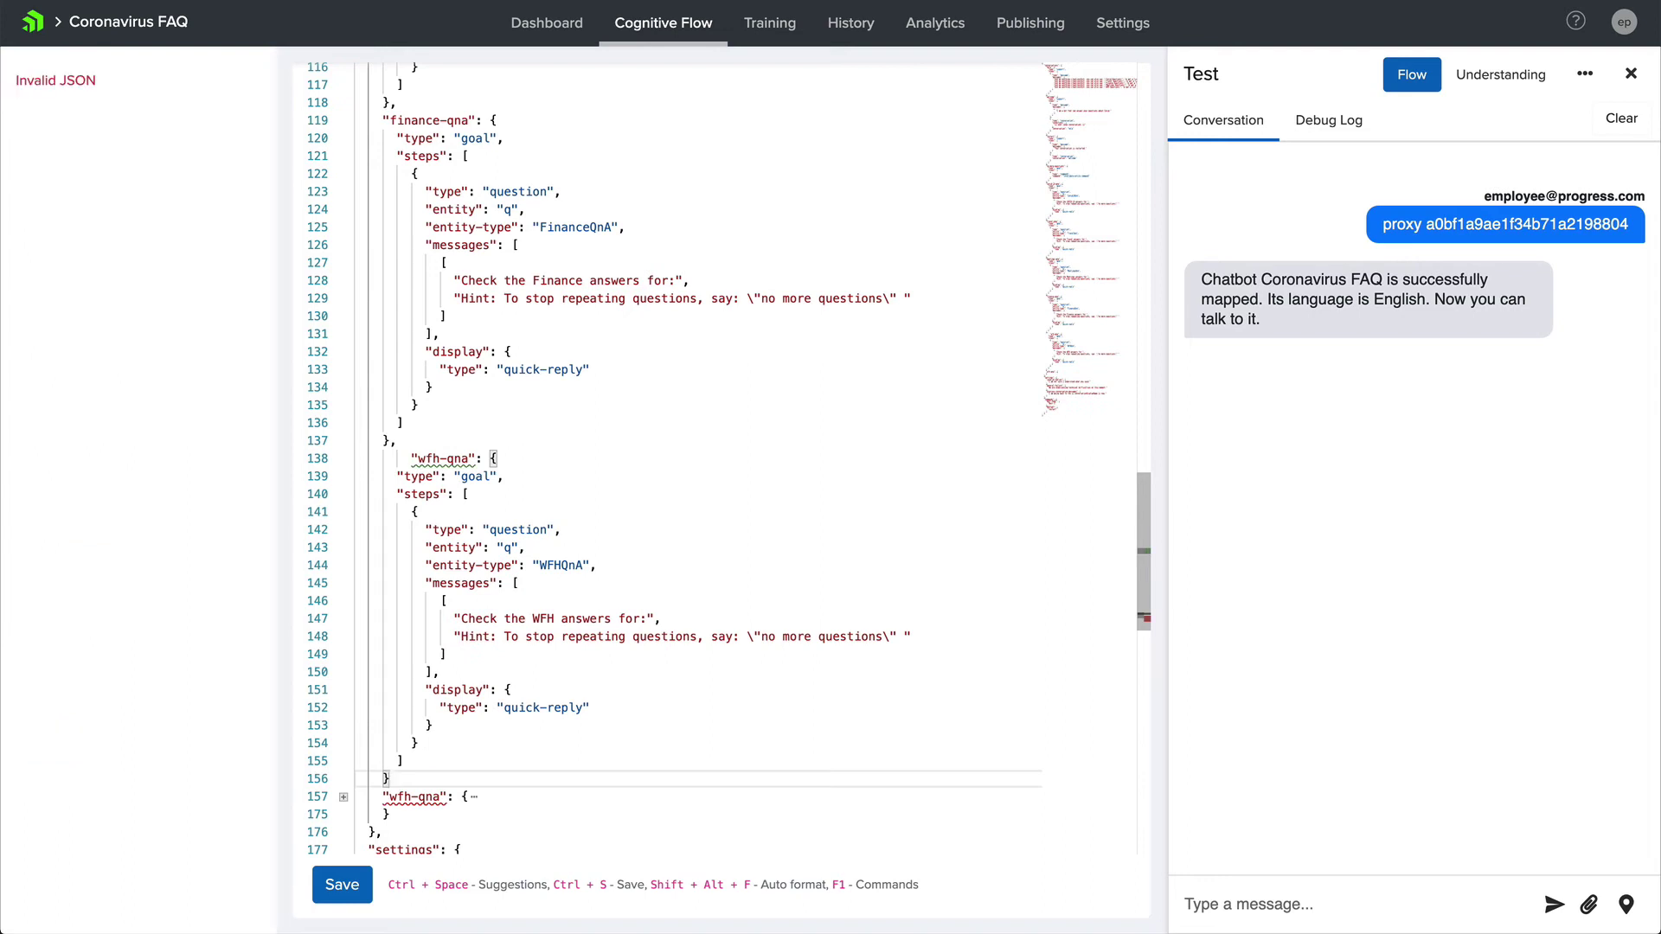
pyautogui.write(',')
pyautogui.scroll(-5, 340, 395)
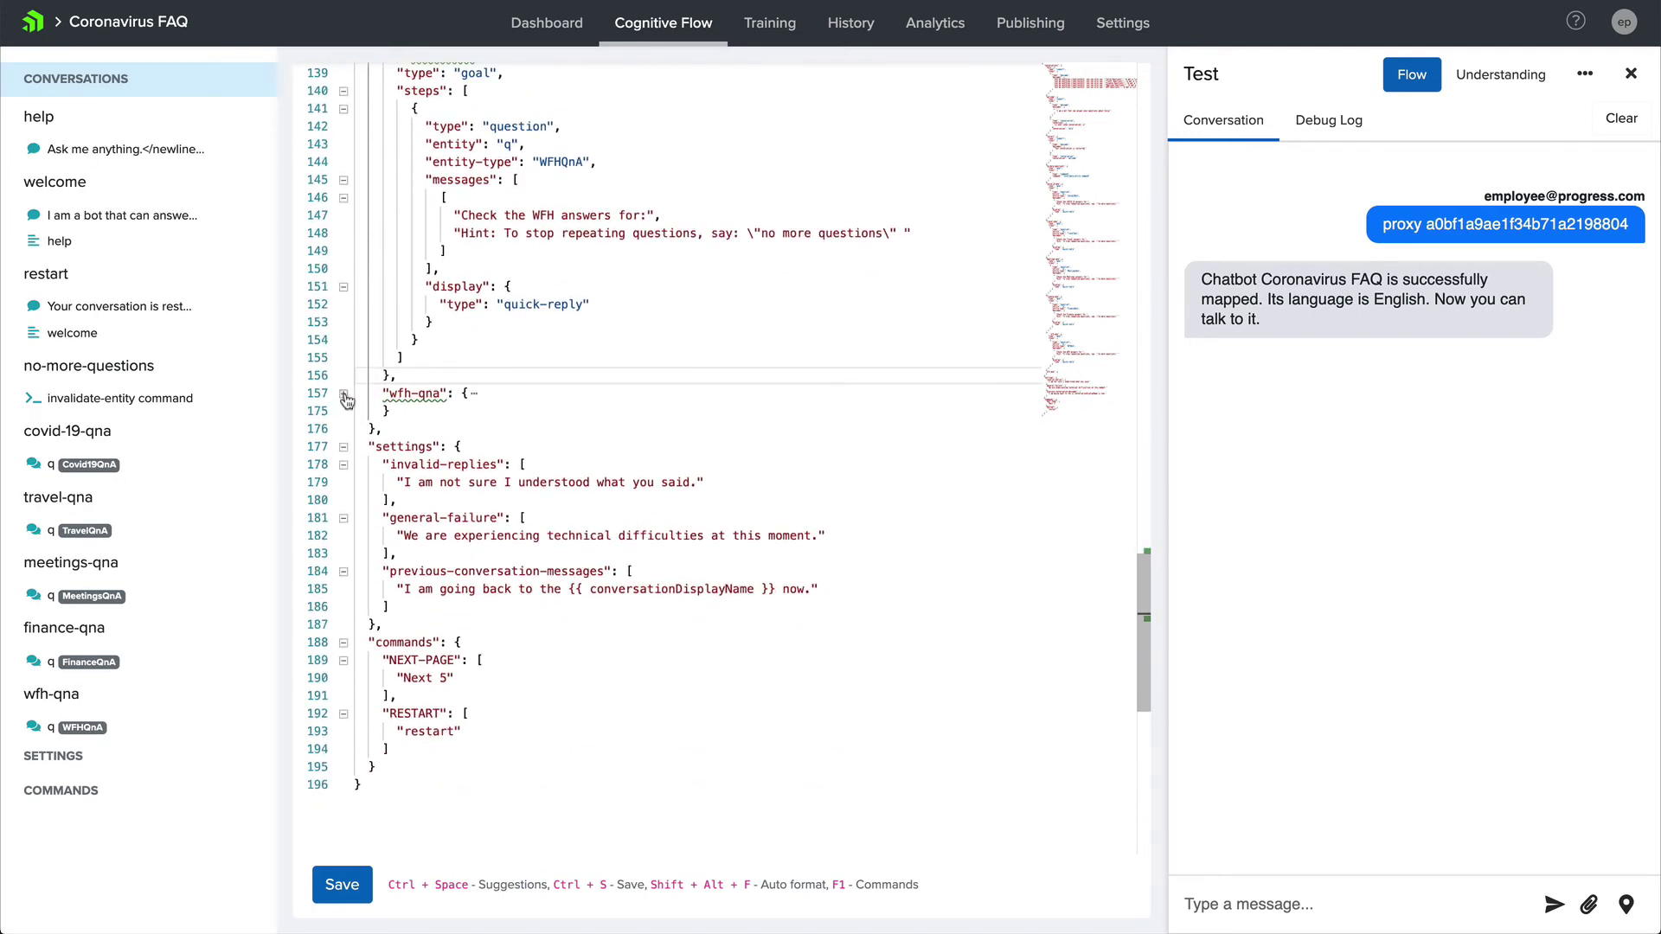
pyautogui.click(340, 395)
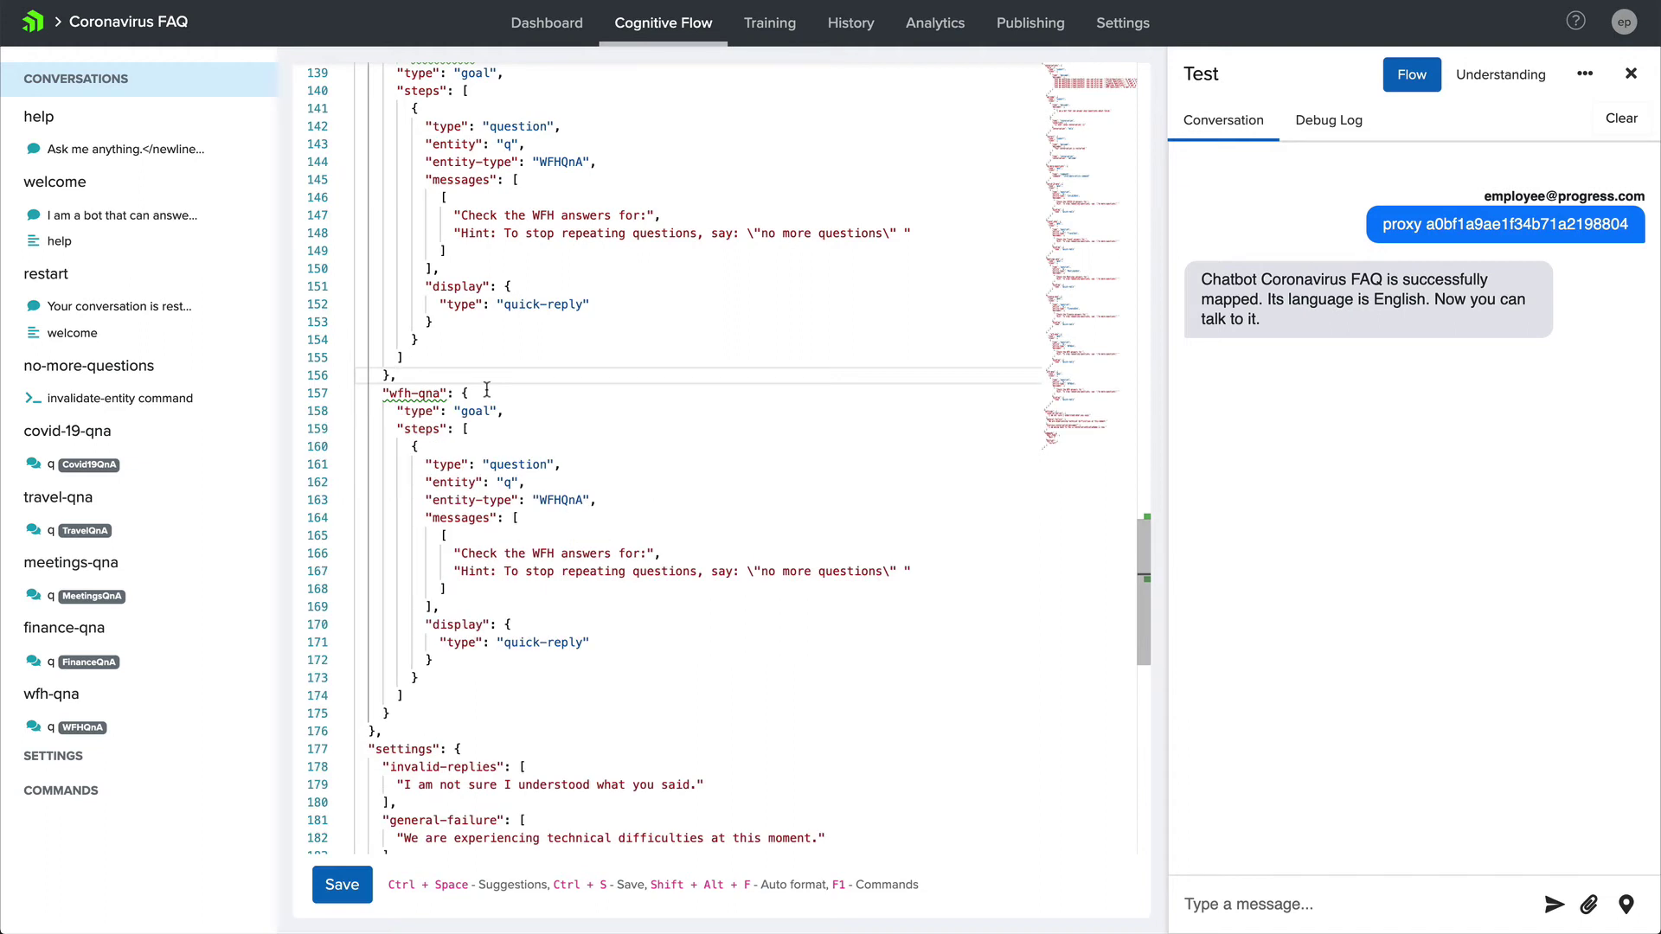
# Step: Rename the duplicated wfh-qna conversation in the second block to general-qna
pyautogui.click(412, 393)
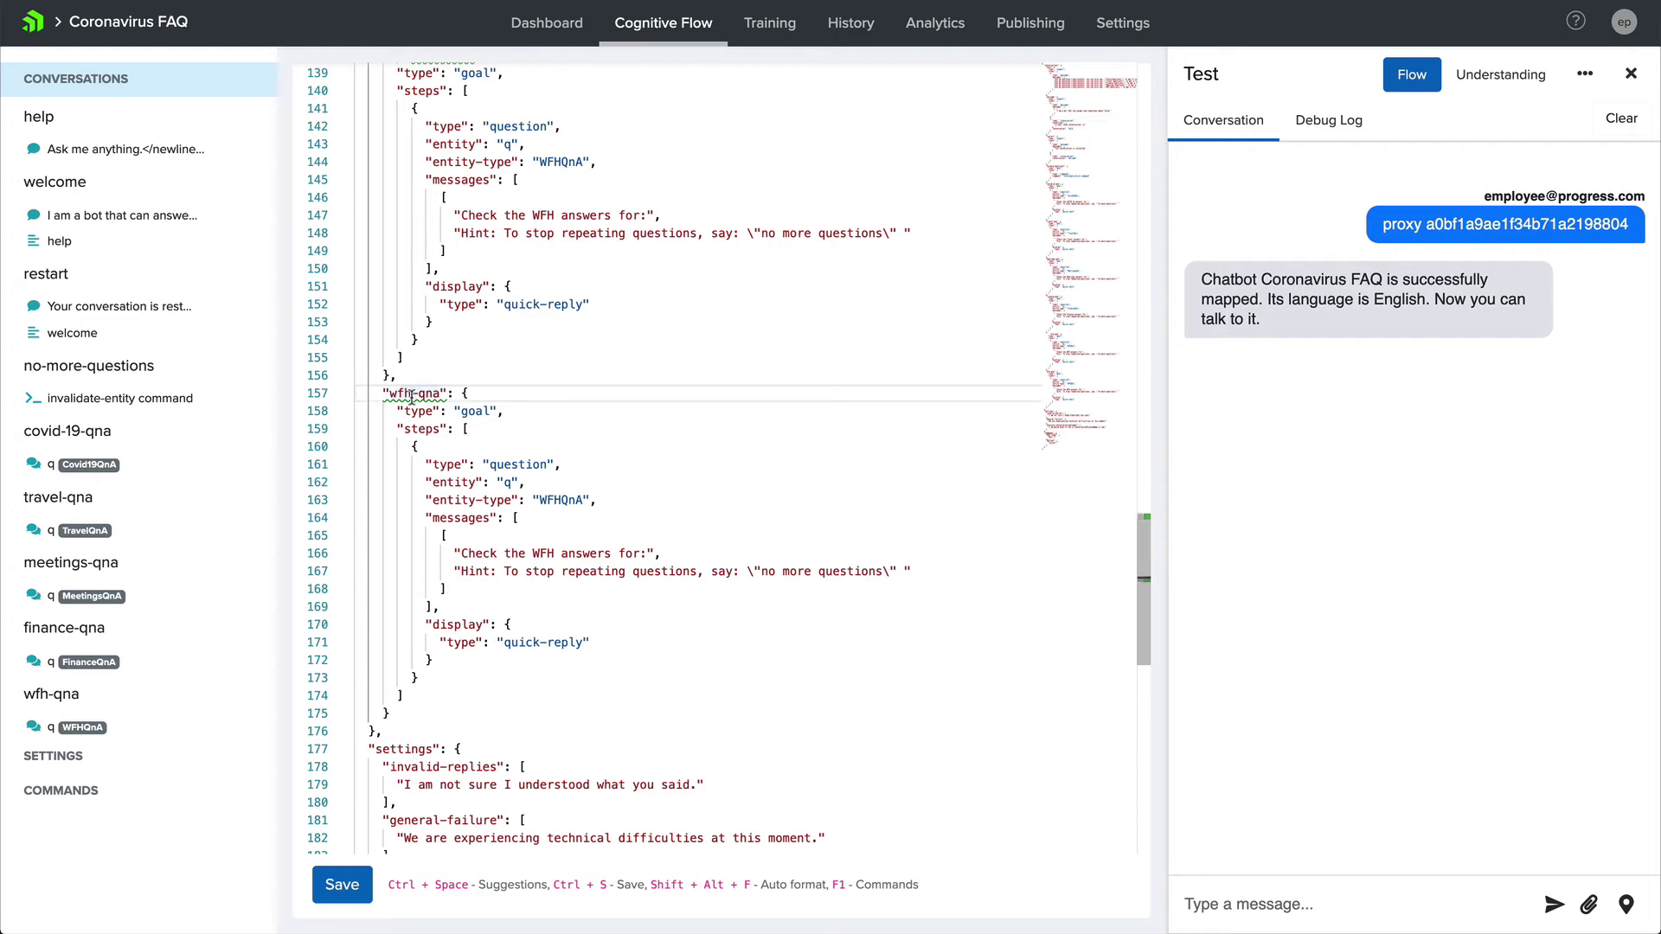
pyautogui.doubleClick(412, 393)
pyautogui.press('BackSpace')
pyautogui.write('general')
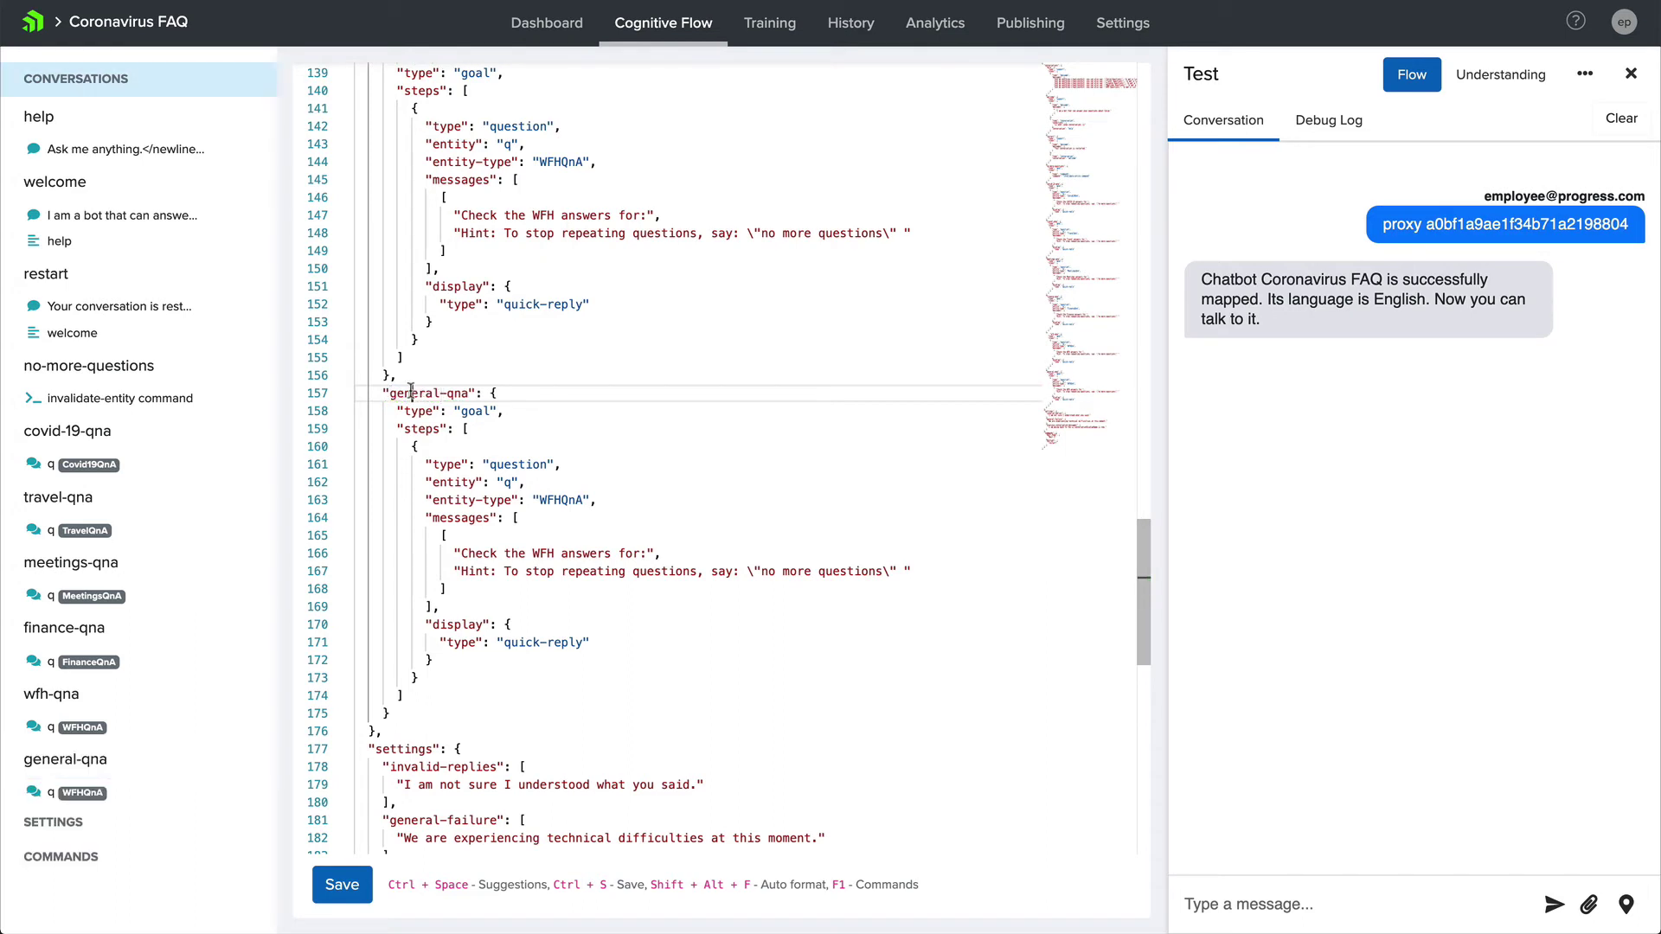
pyautogui.moveTo(412, 391); pyautogui.dragTo(455, 389)
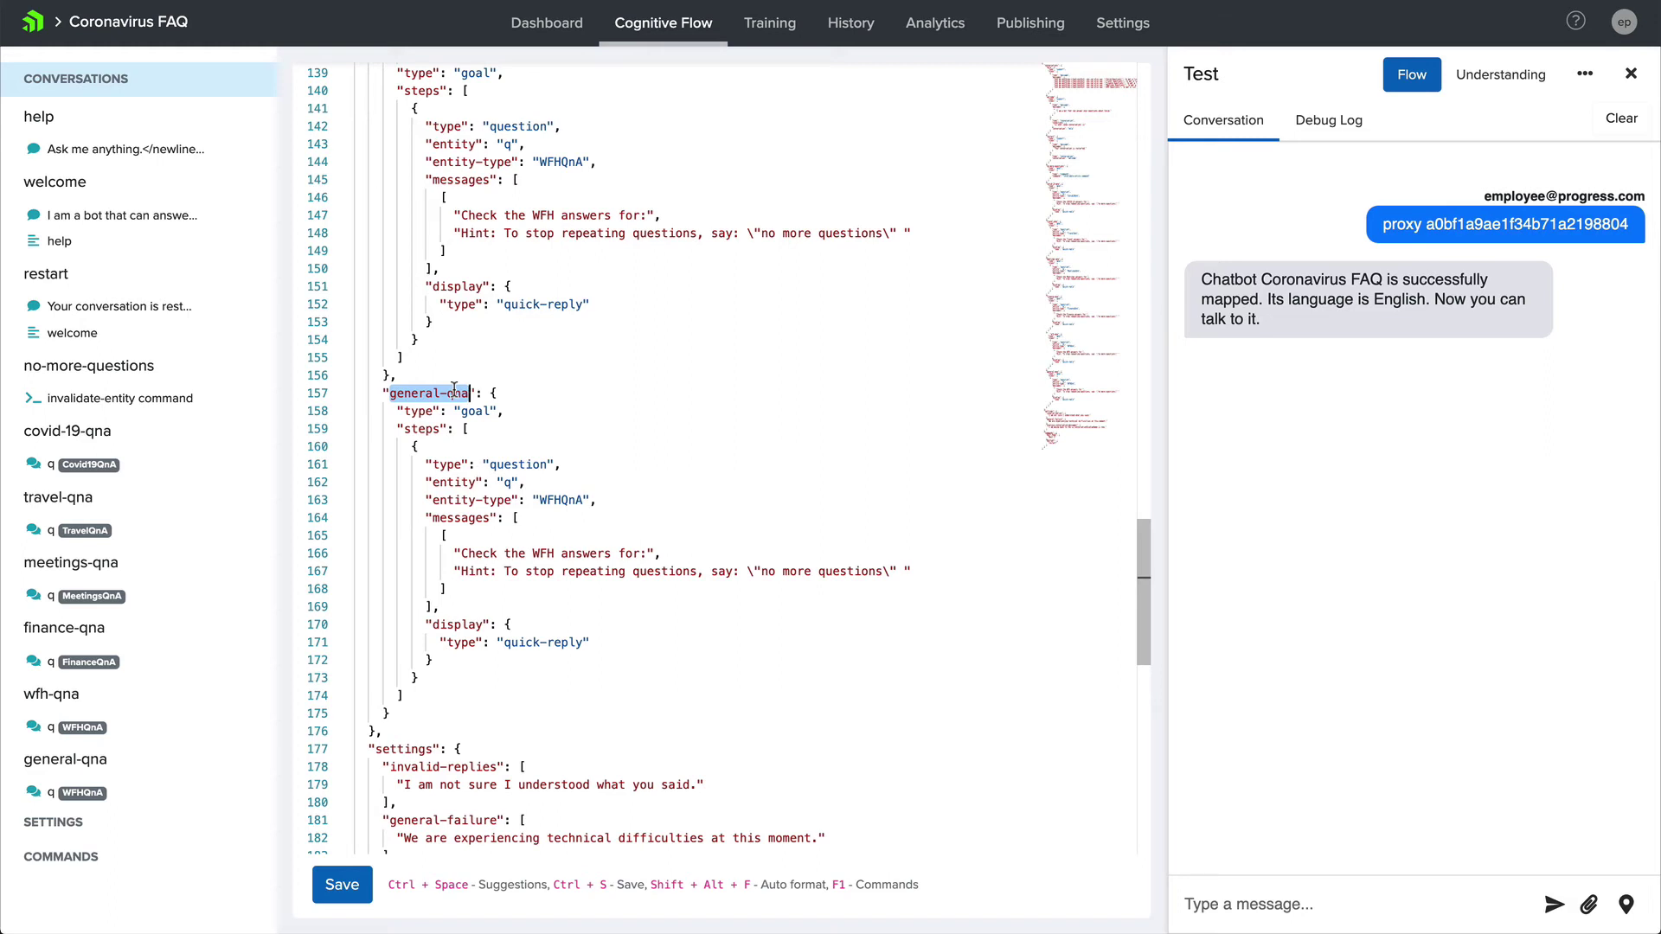
# Step: Set general-qna's entity-type to "GeneralQnA" and its first message to "Check the General answers for:", and save the flow
pyautogui.click(561, 501)
pyautogui.press('BackSpace')
pyautogui.press('BackSpace')
pyautogui.press('BackSpace')
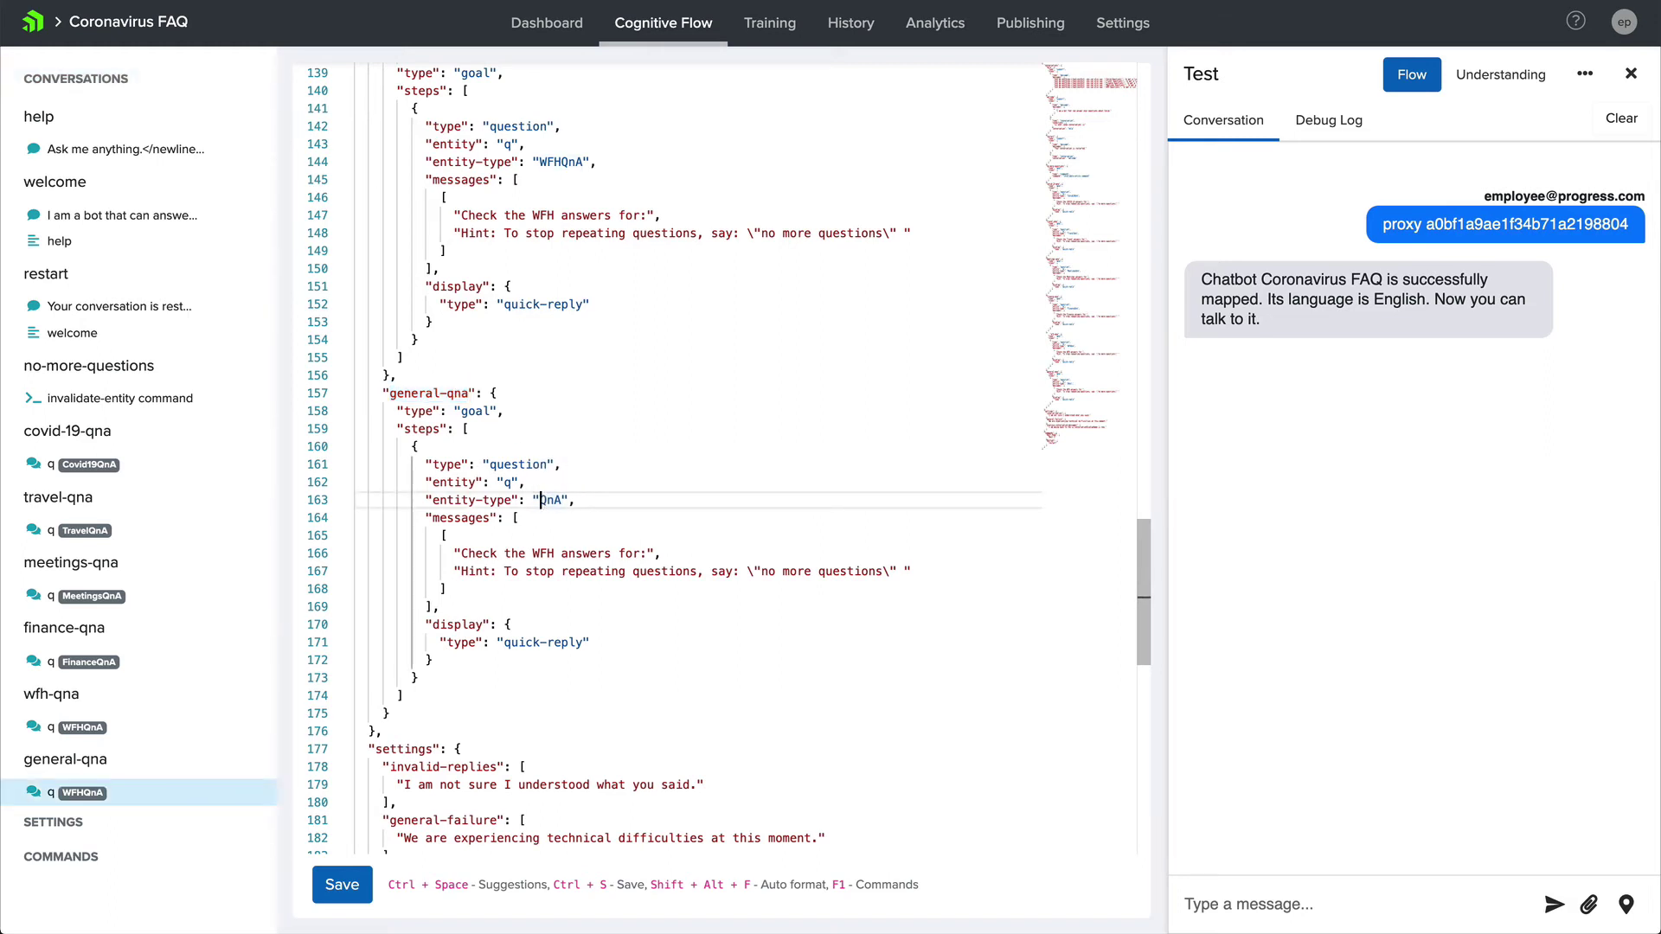
pyautogui.write('General')
pyautogui.doubleClick(545, 553)
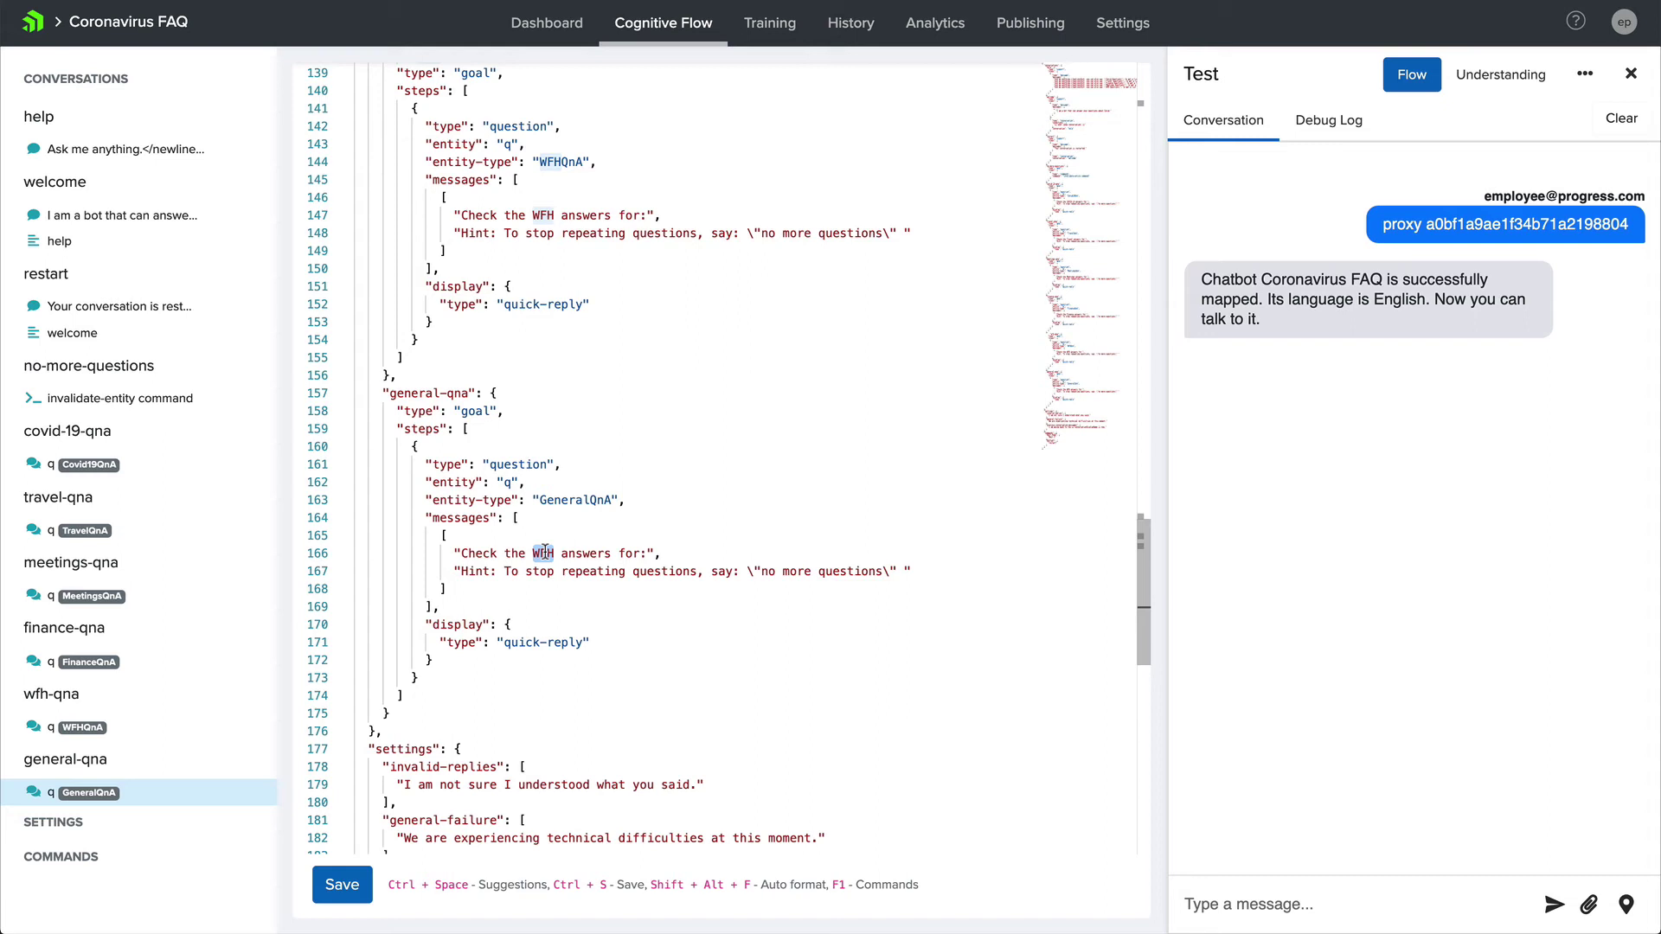
pyautogui.write('General')
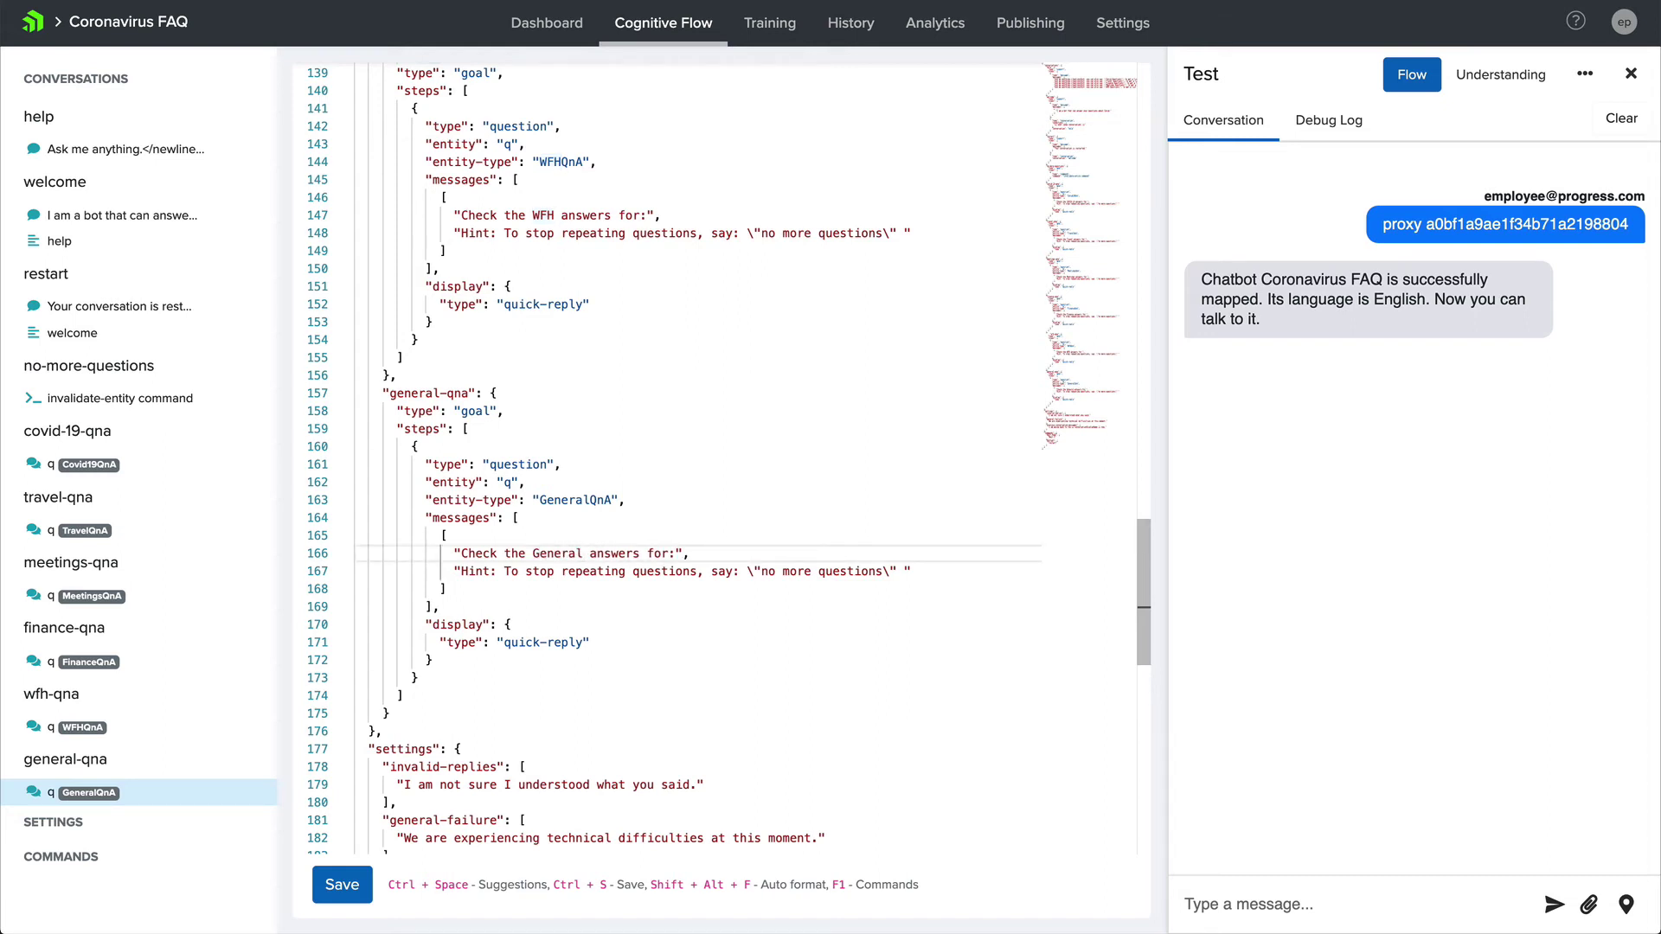
pyautogui.click(345, 896)
# Step: Start a new conversation trigger in Training with the conversation name general-qna
pyautogui.click(790, 34)
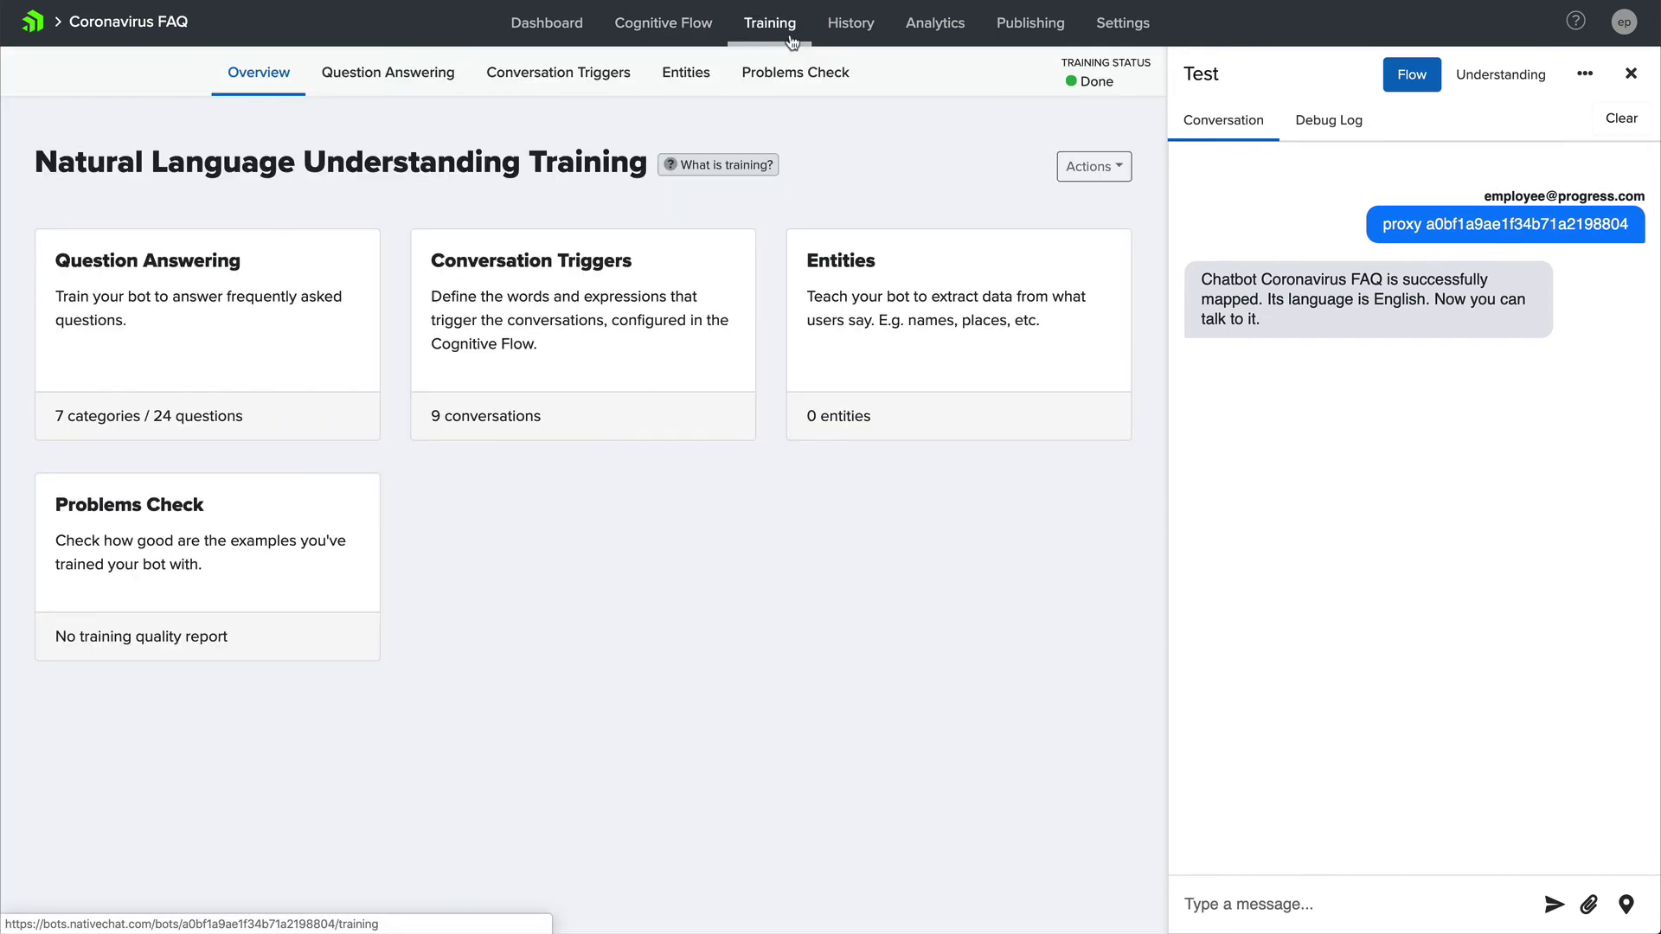
pyautogui.click(575, 306)
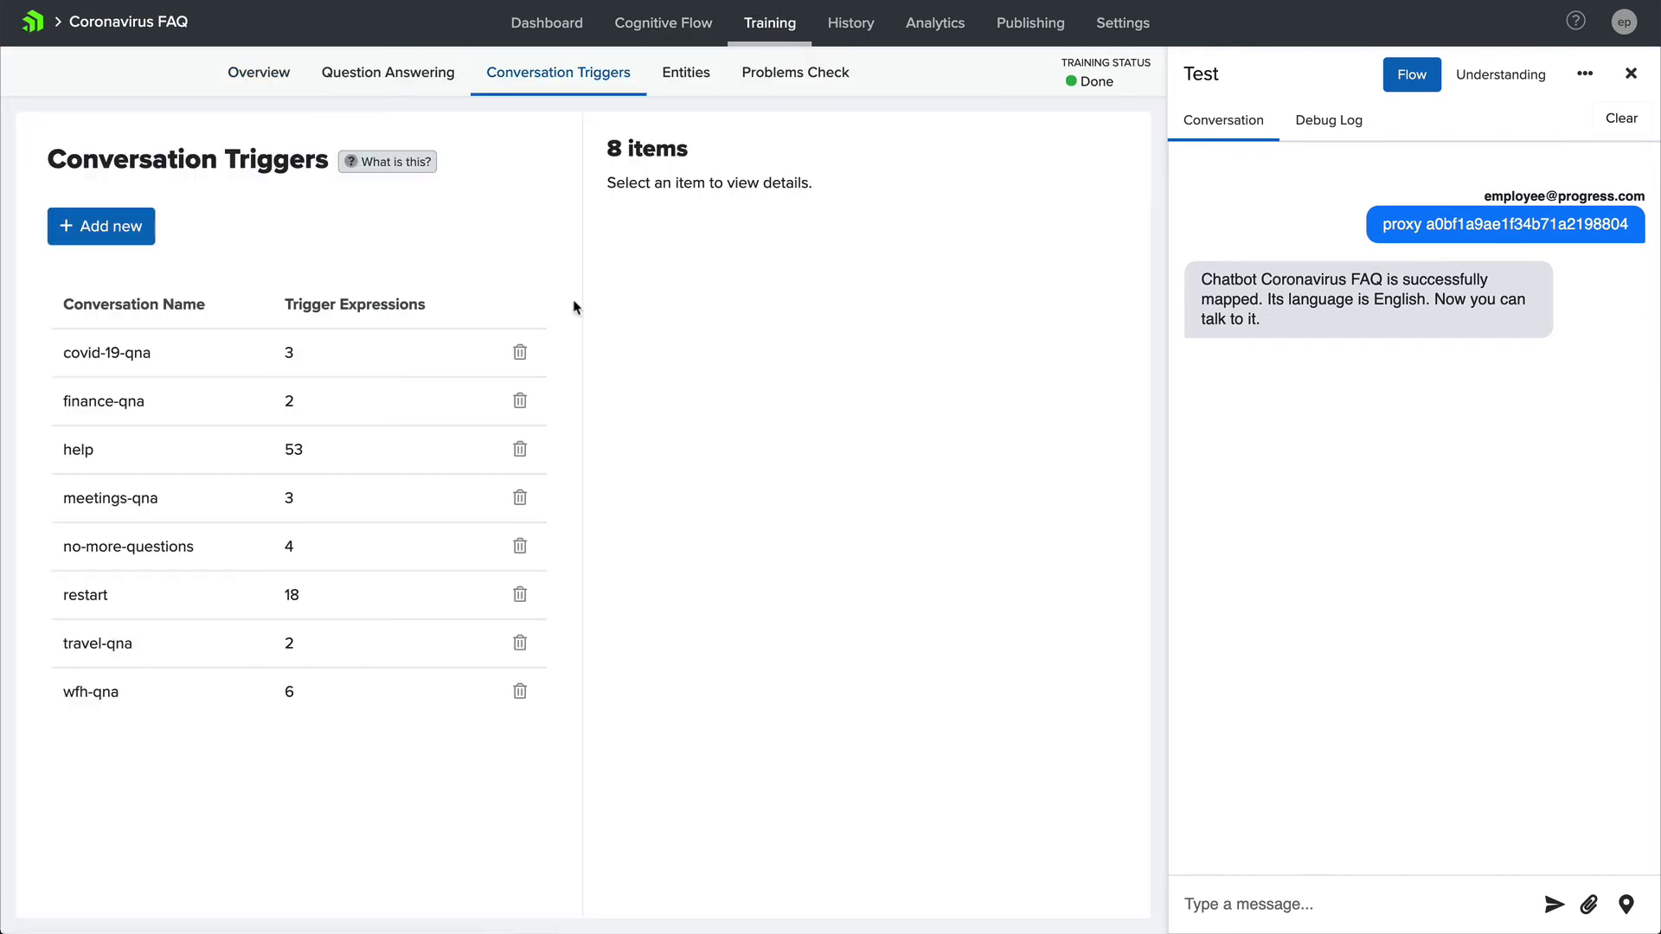
pyautogui.click(106, 230)
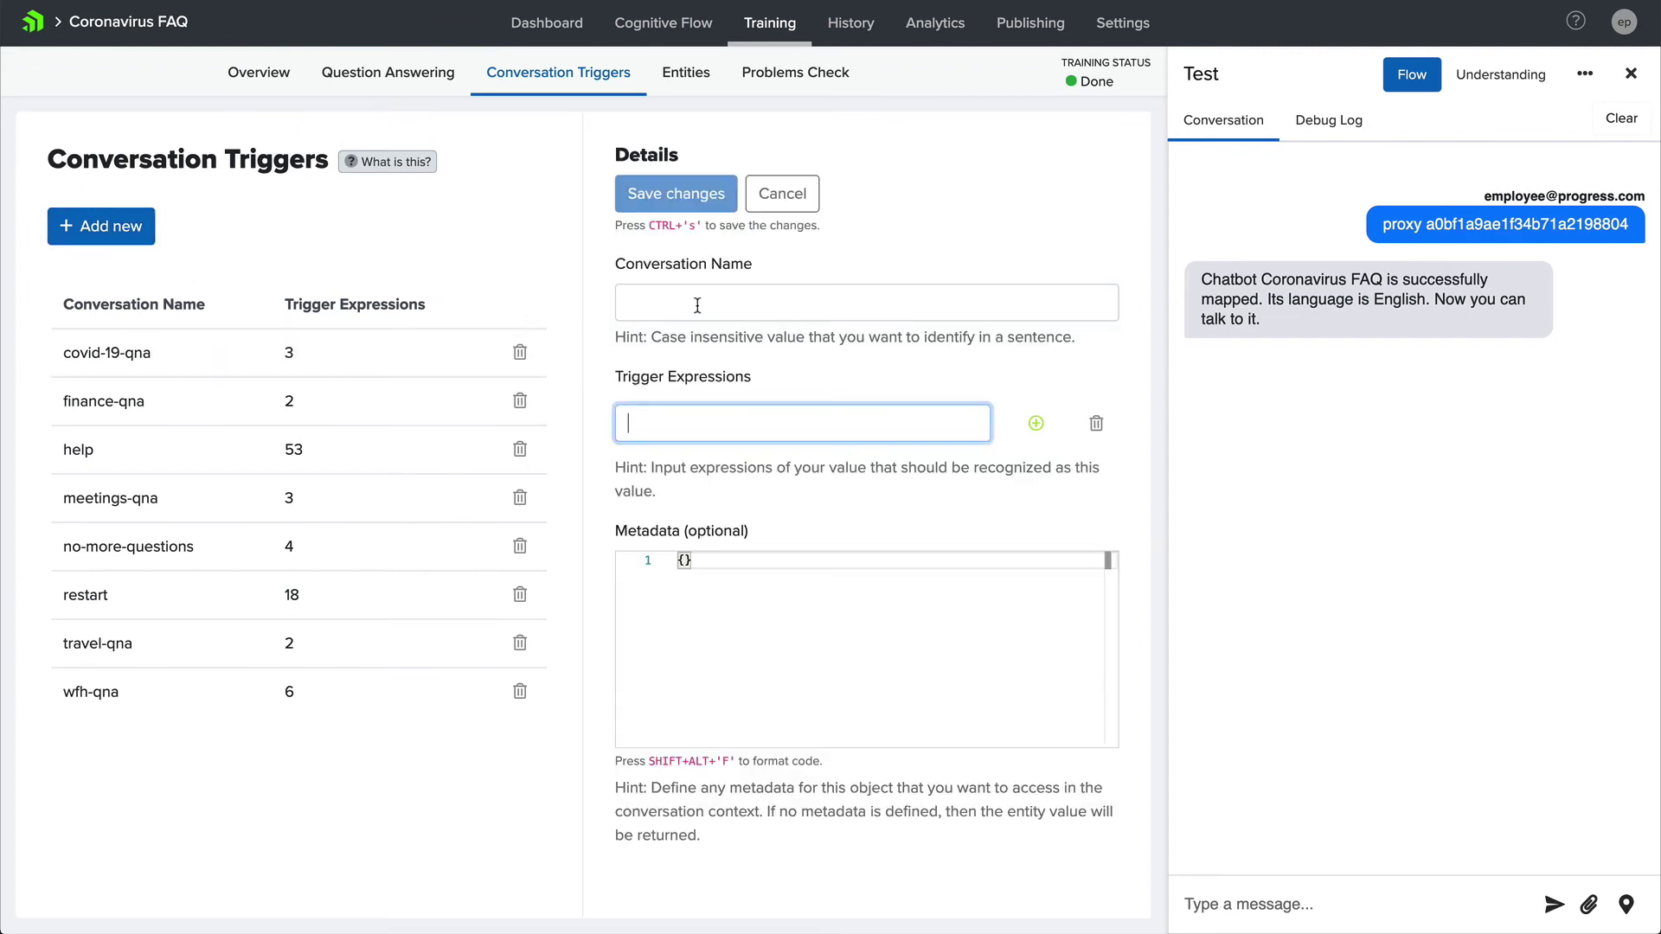
pyautogui.click(697, 305)
pyautogui.write('general-qna')
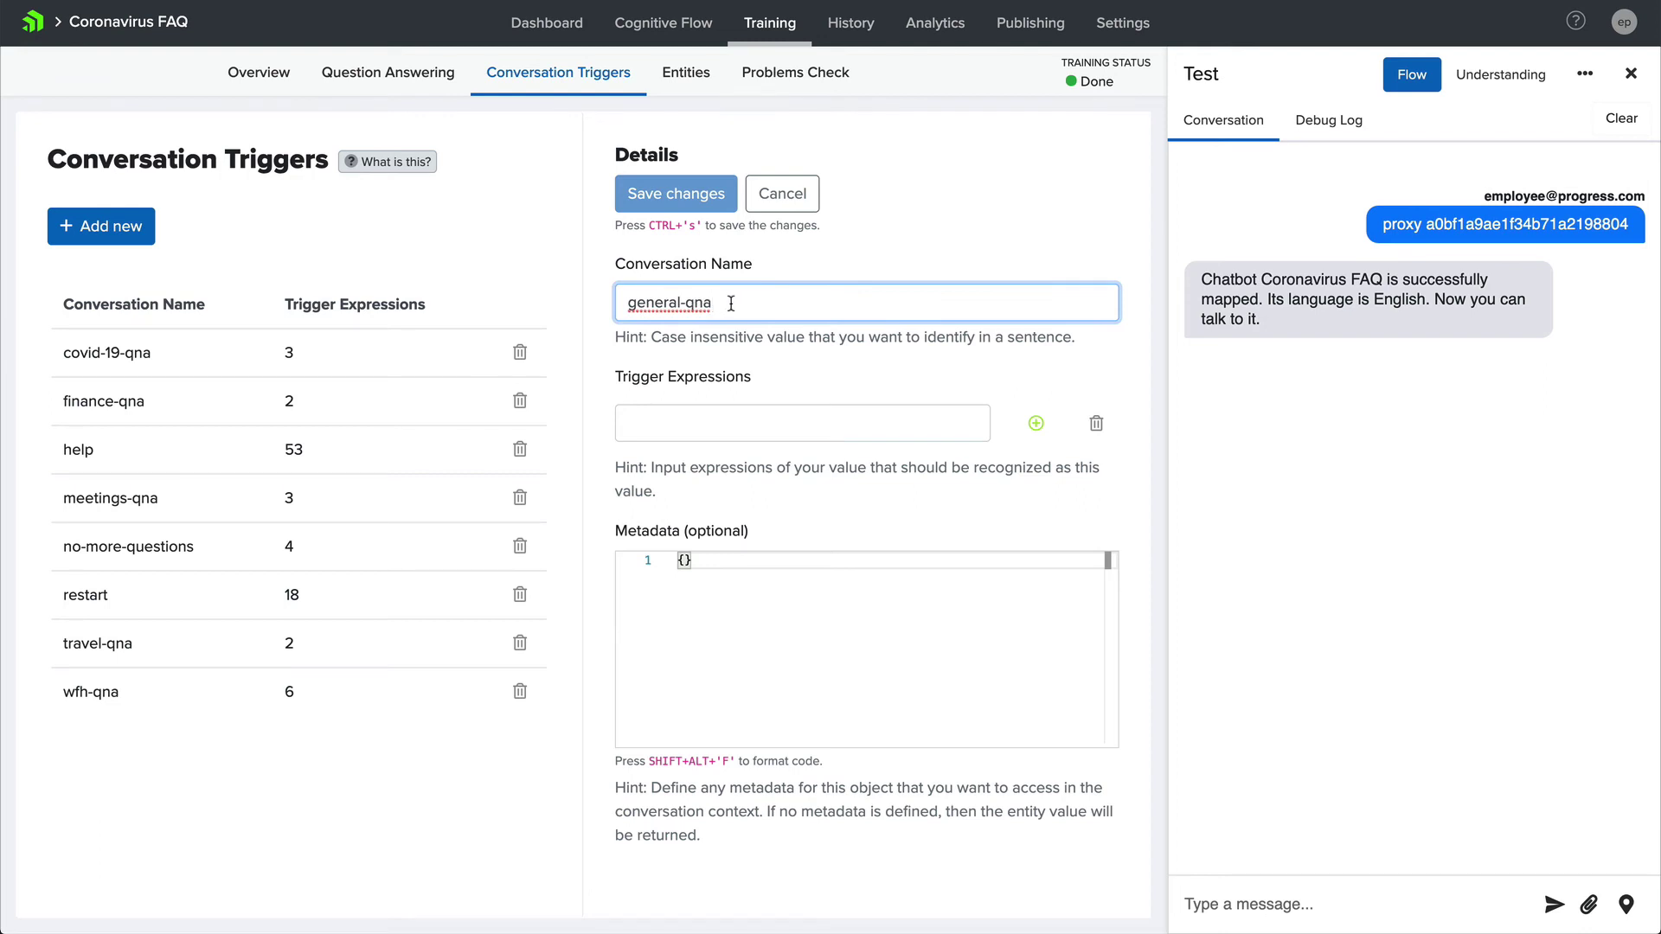
# Step: Add the trigger expressions "General questions" and "I have a general question" to general-qna and save the changes
pyautogui.click(664, 426)
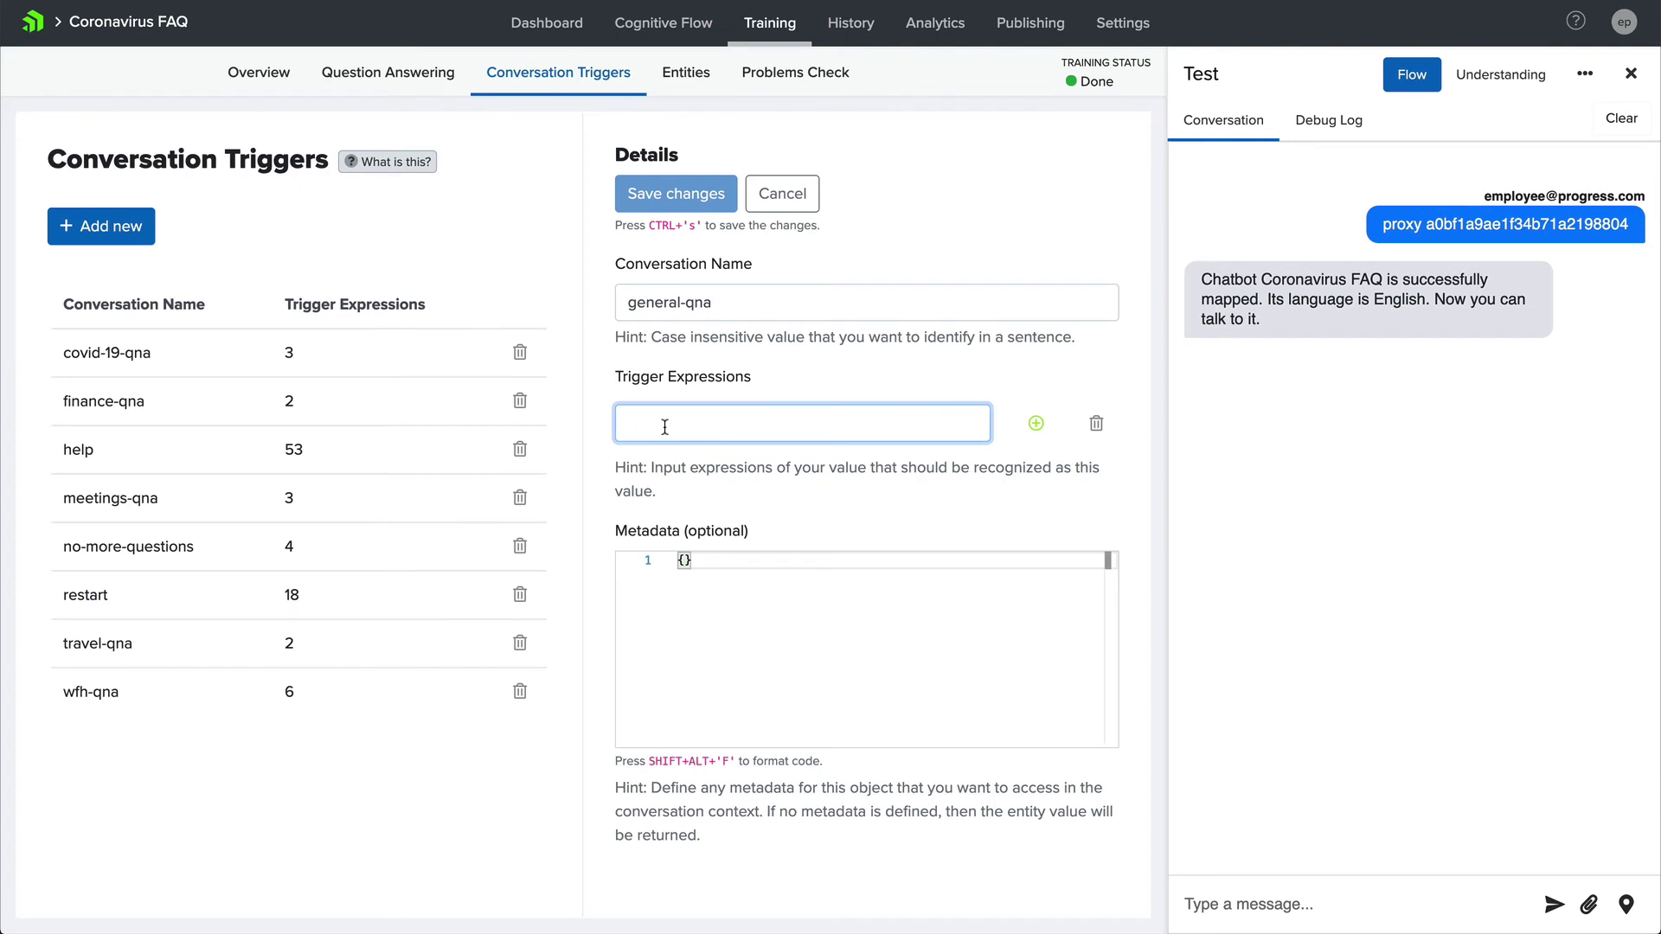
pyautogui.write('Ge')
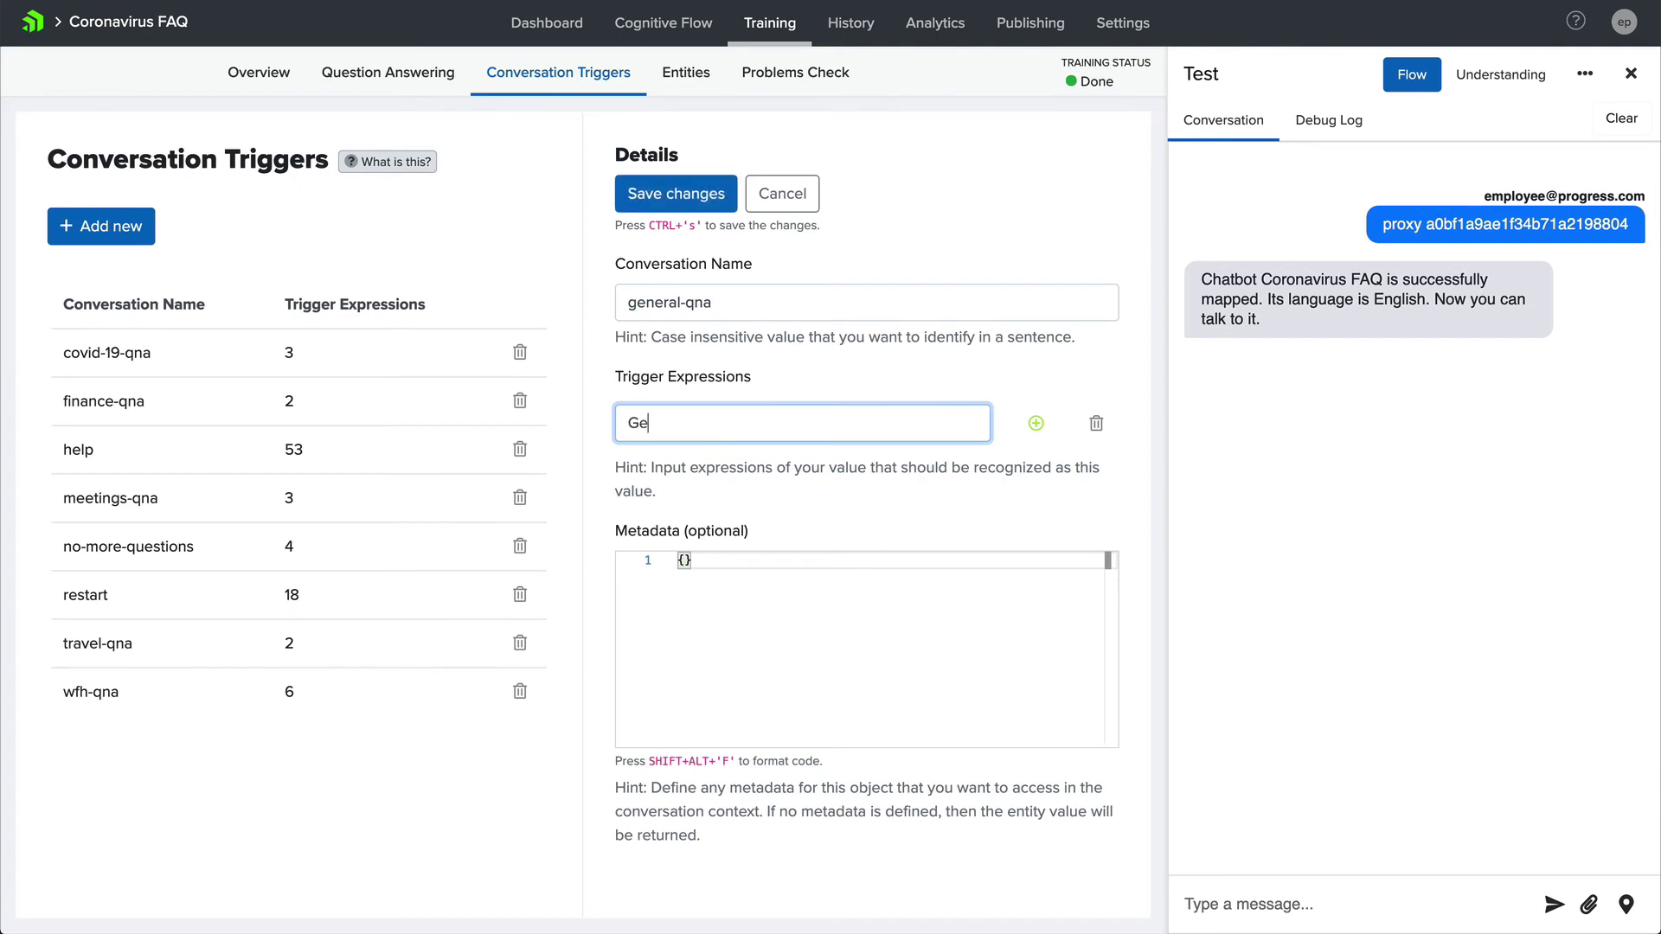
pyautogui.write('neral questions')
pyautogui.press('Return')
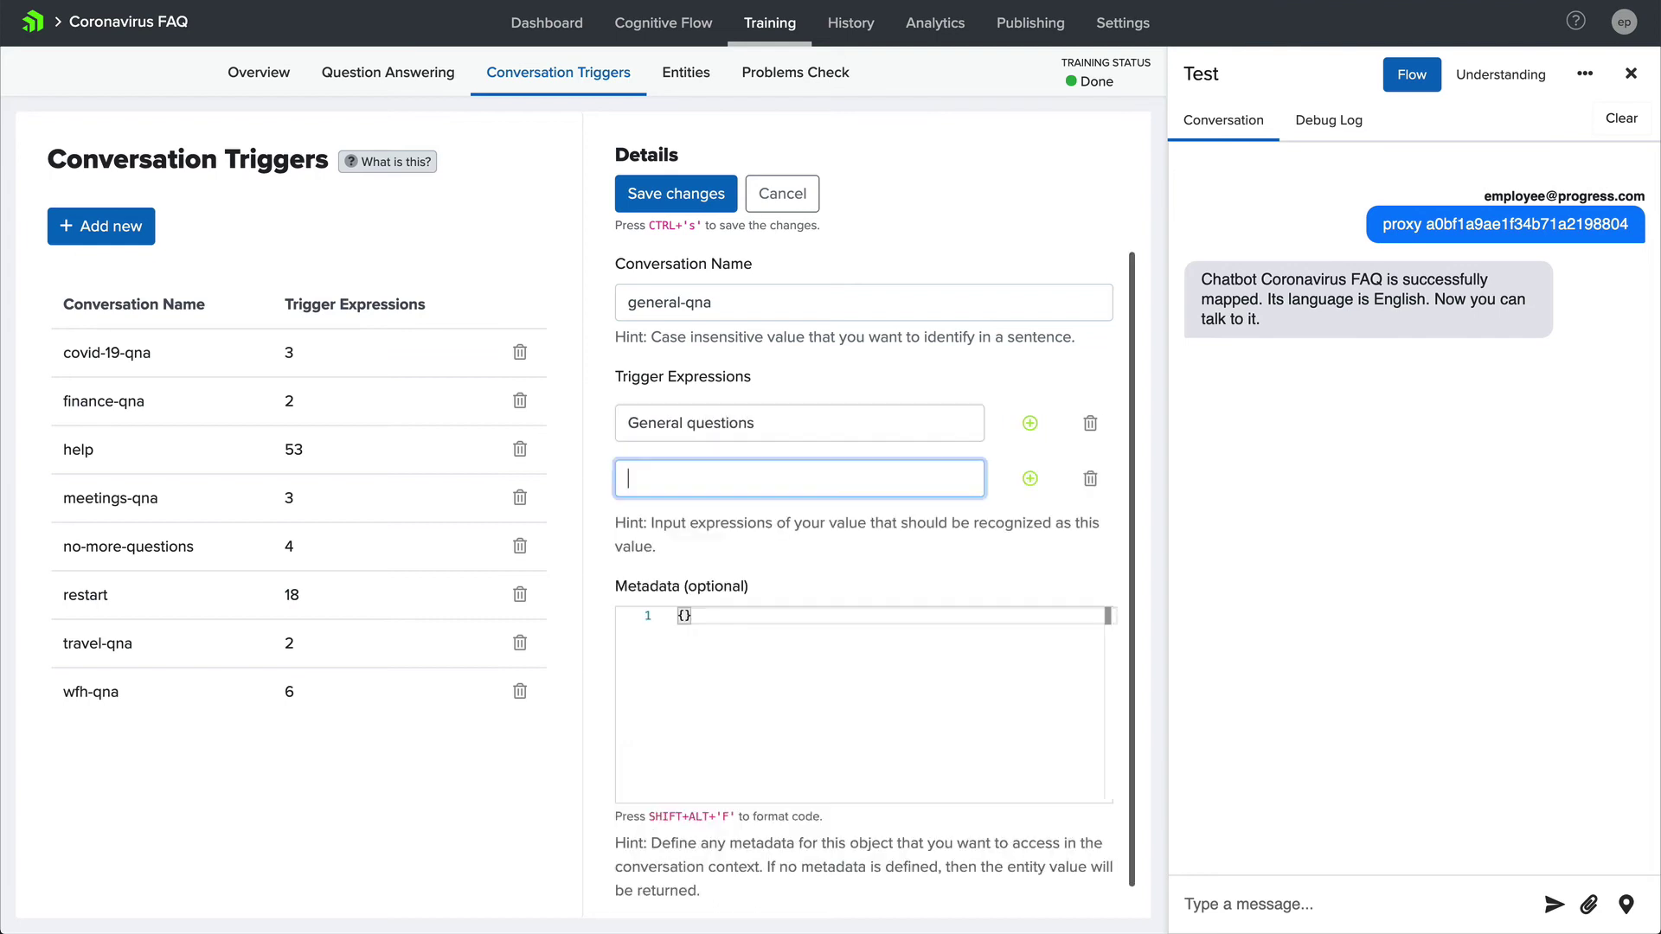
pyautogui.write('I have a general question')
pyautogui.click(665, 191)
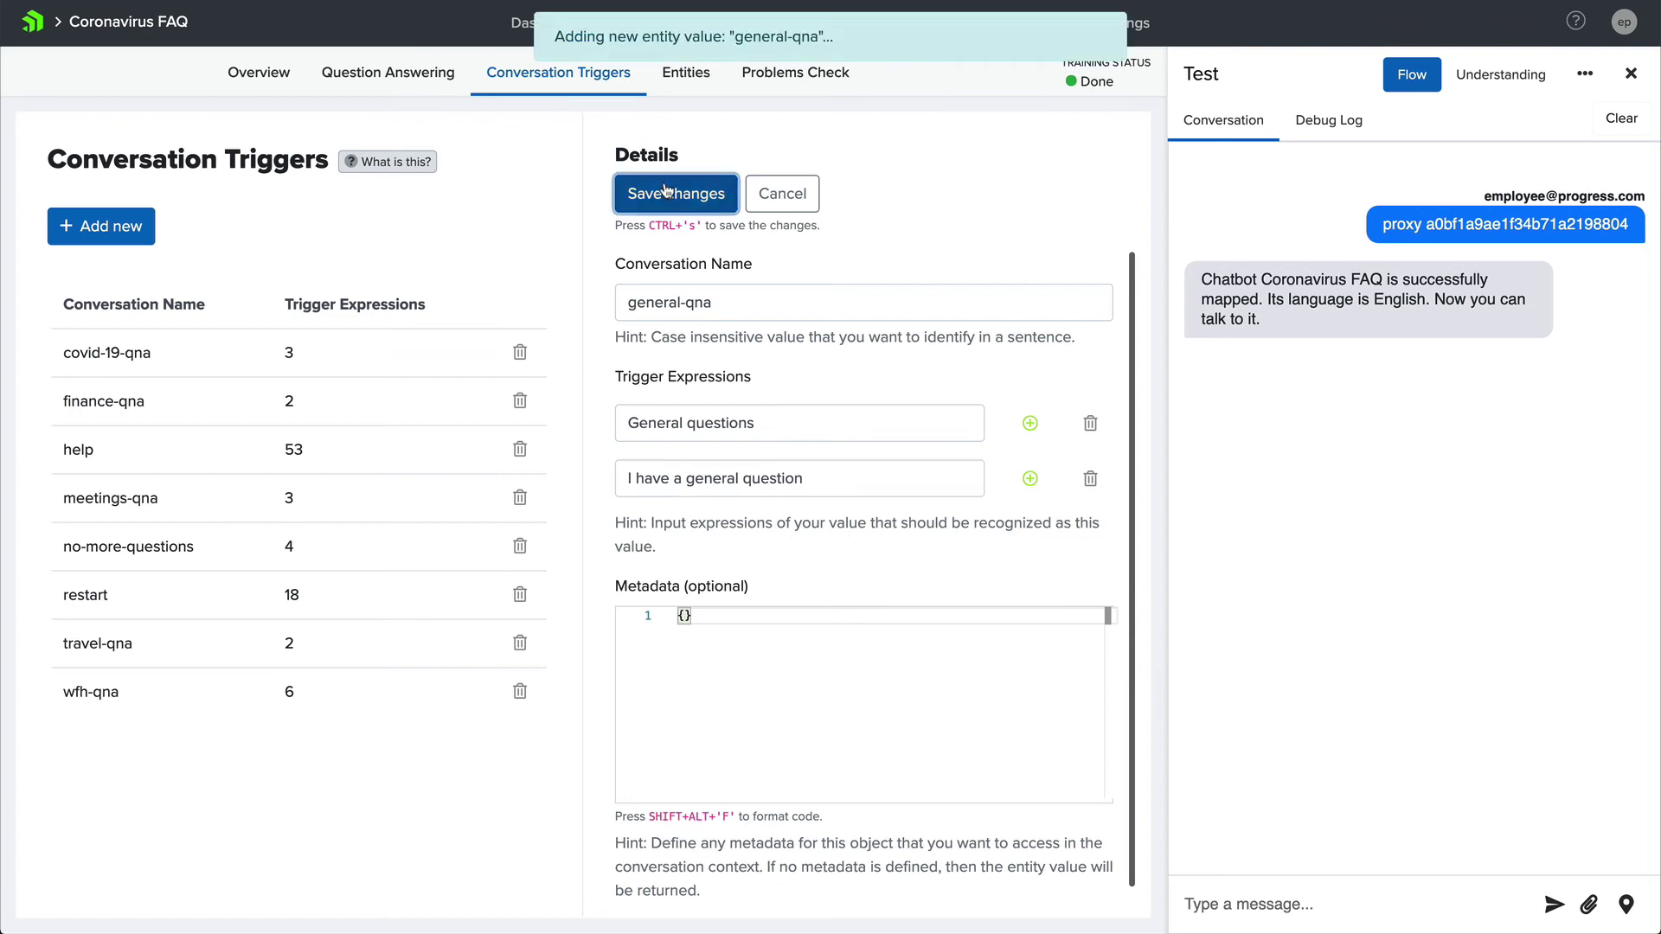
# Step: Test the bot with the message "I have a general question" and choose the "Office plants" reply
pyautogui.click(1208, 903)
pyautogui.write('I have a general question')
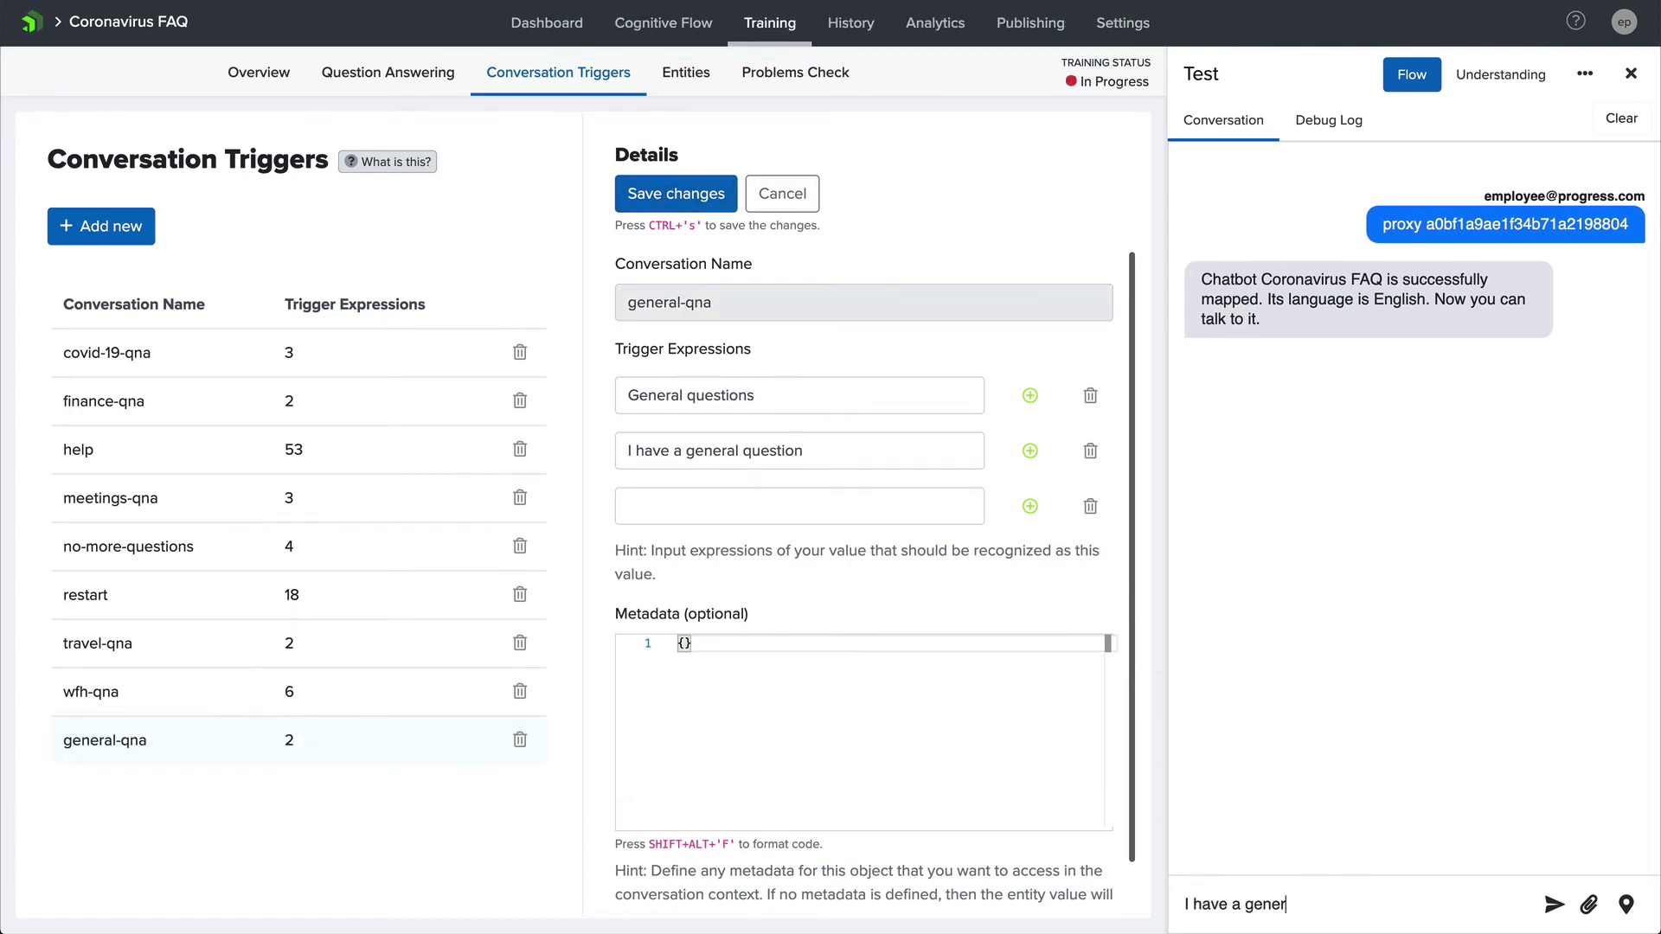
pyautogui.press('Return')
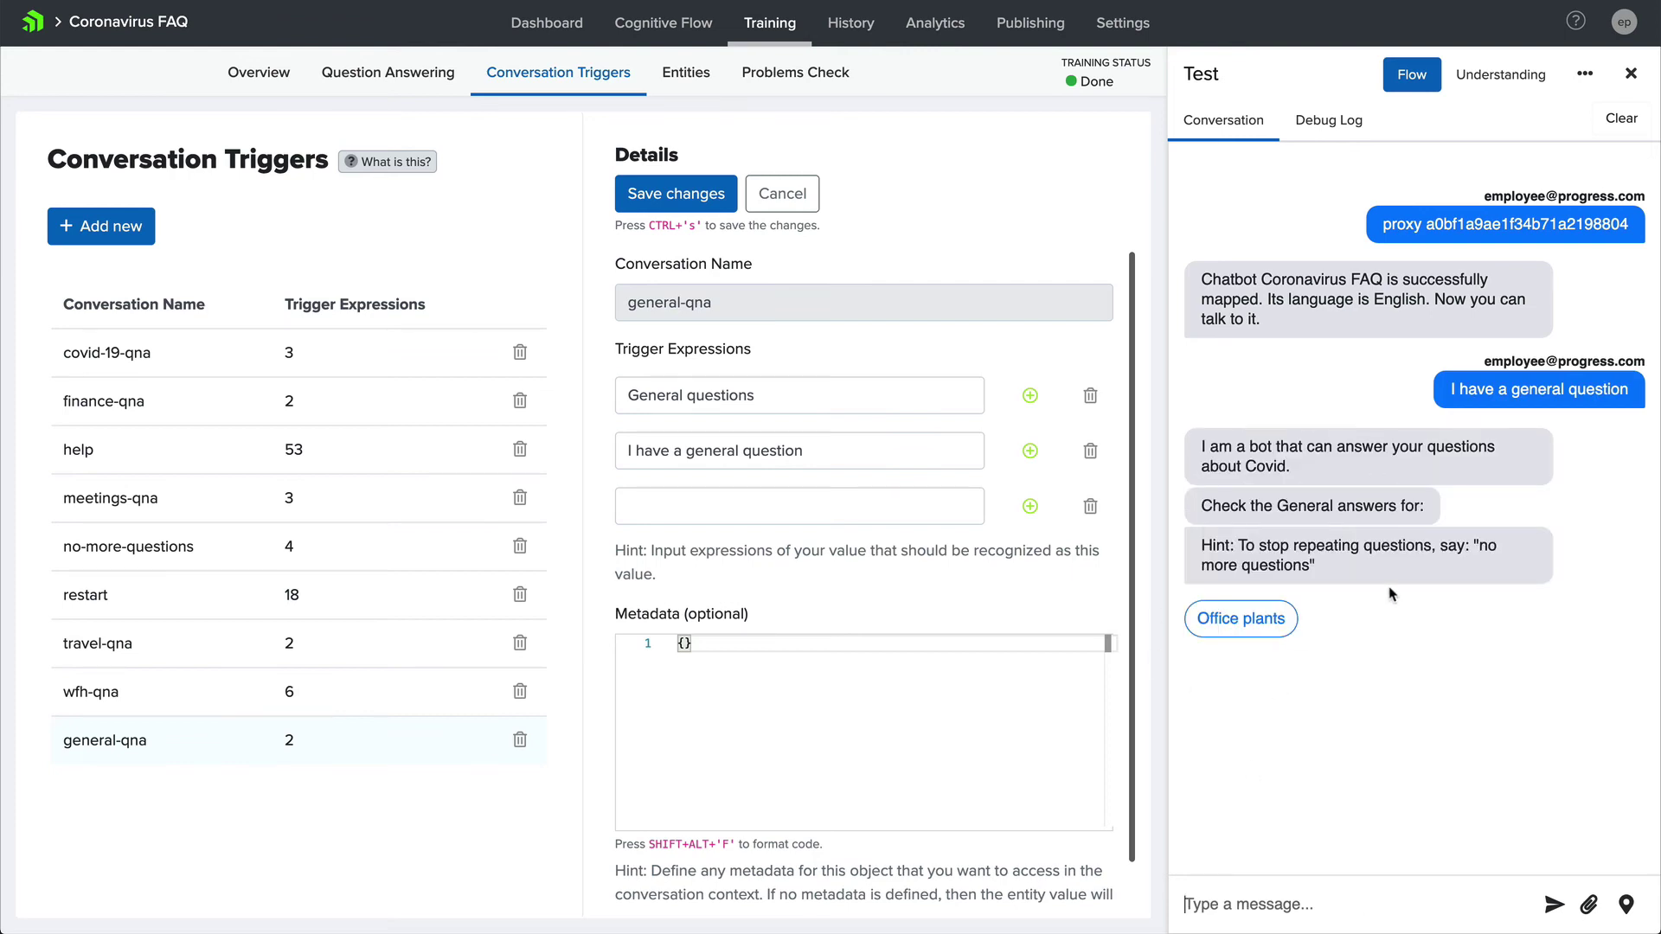
pyautogui.click(1236, 623)
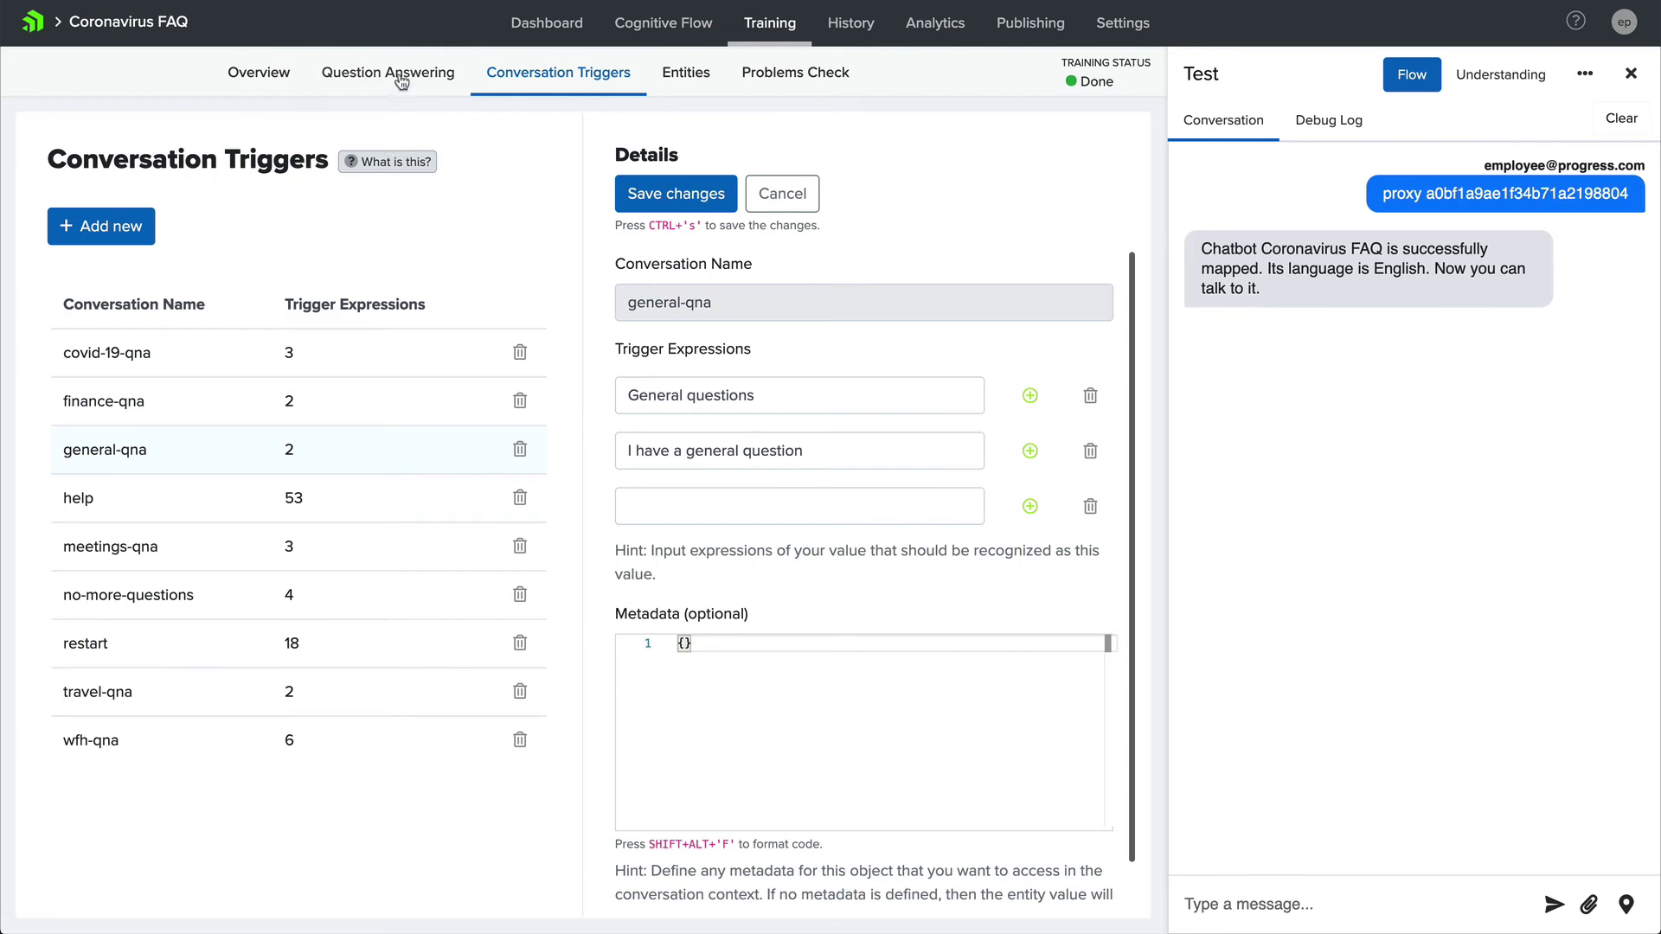
# Step: Delete the GeneralQnA question category and test the bot with the message "office plants"
pyautogui.click(399, 76)
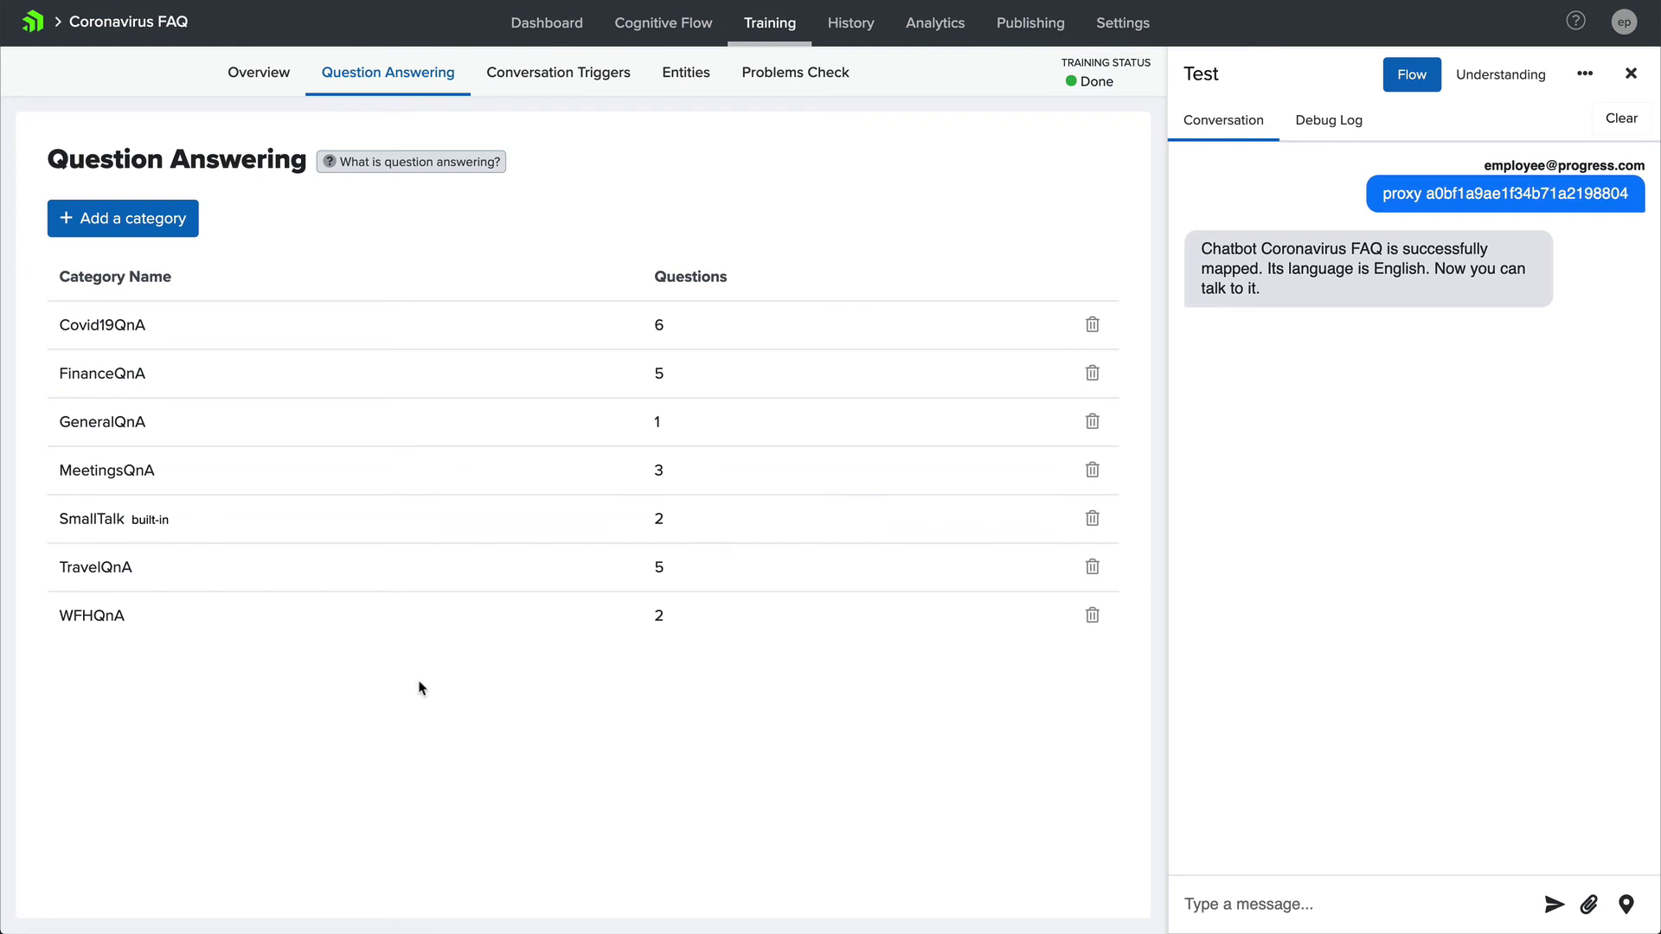
pyautogui.click(1093, 424)
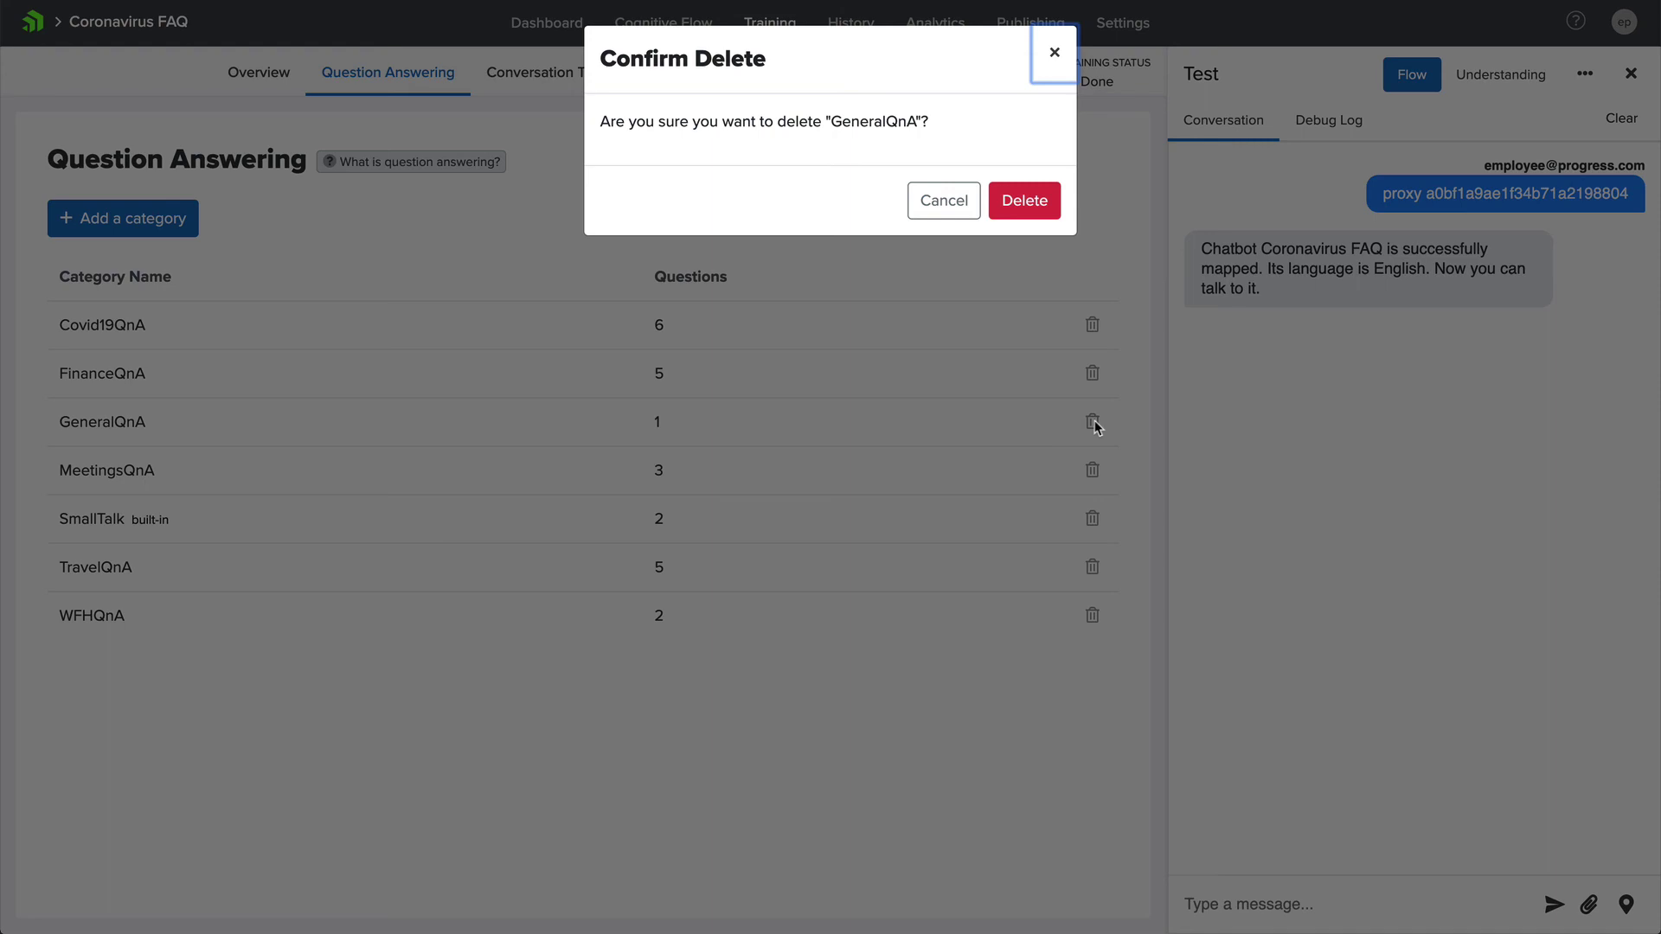
pyautogui.click(1032, 203)
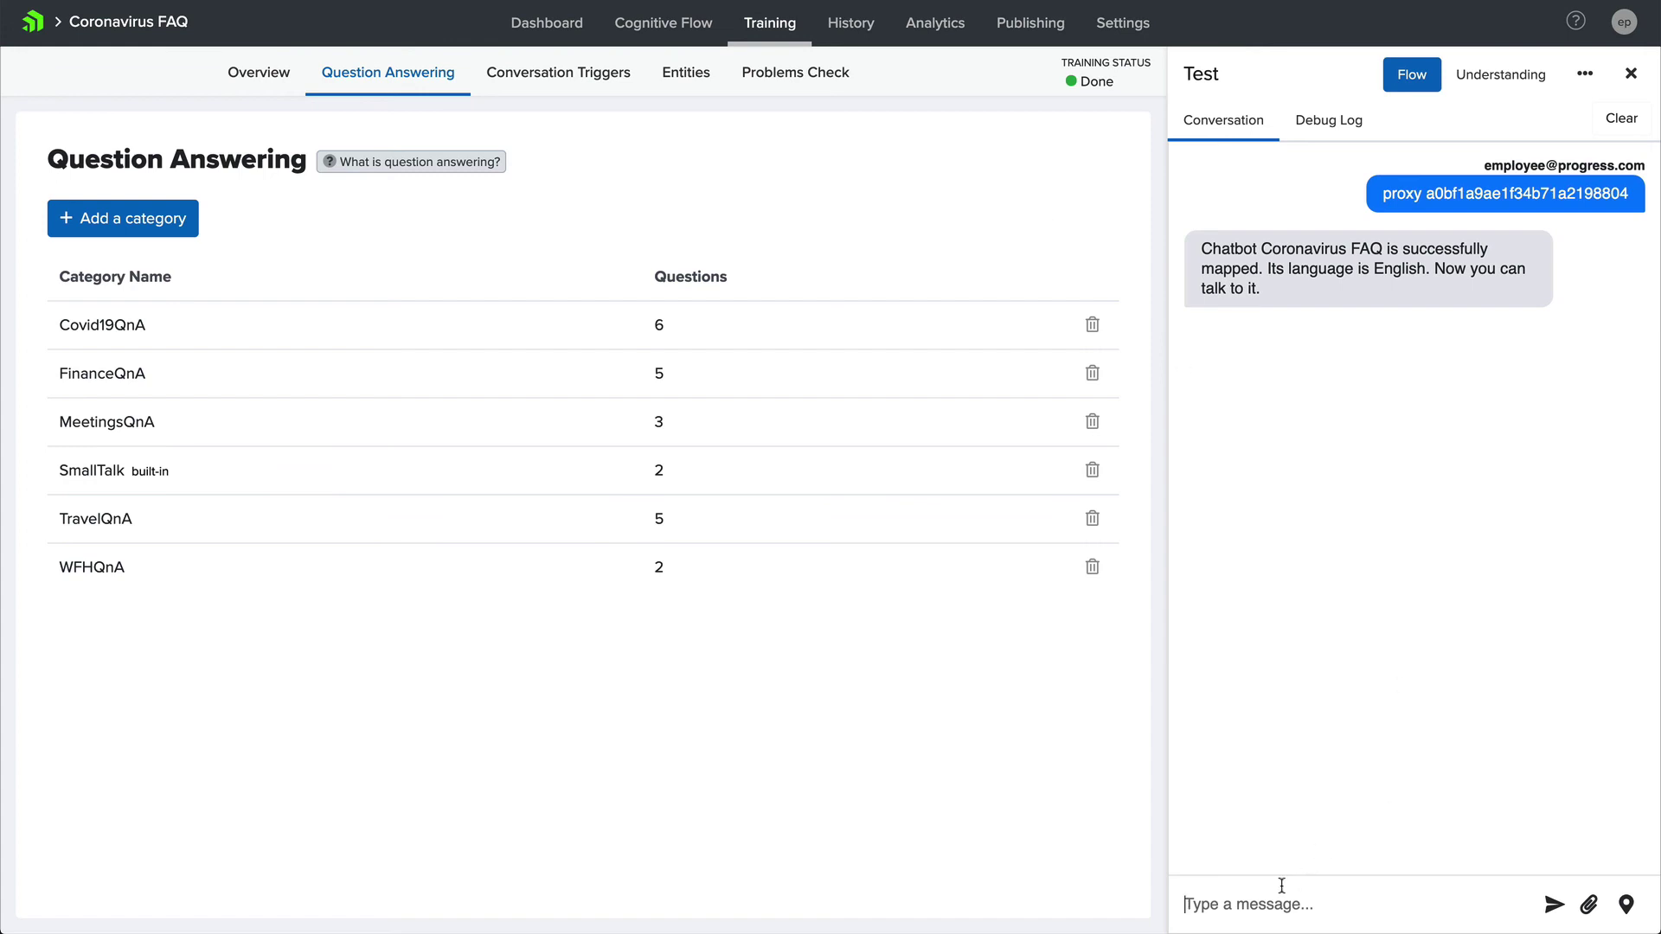
pyautogui.write('office plants')
pyautogui.press('Return')
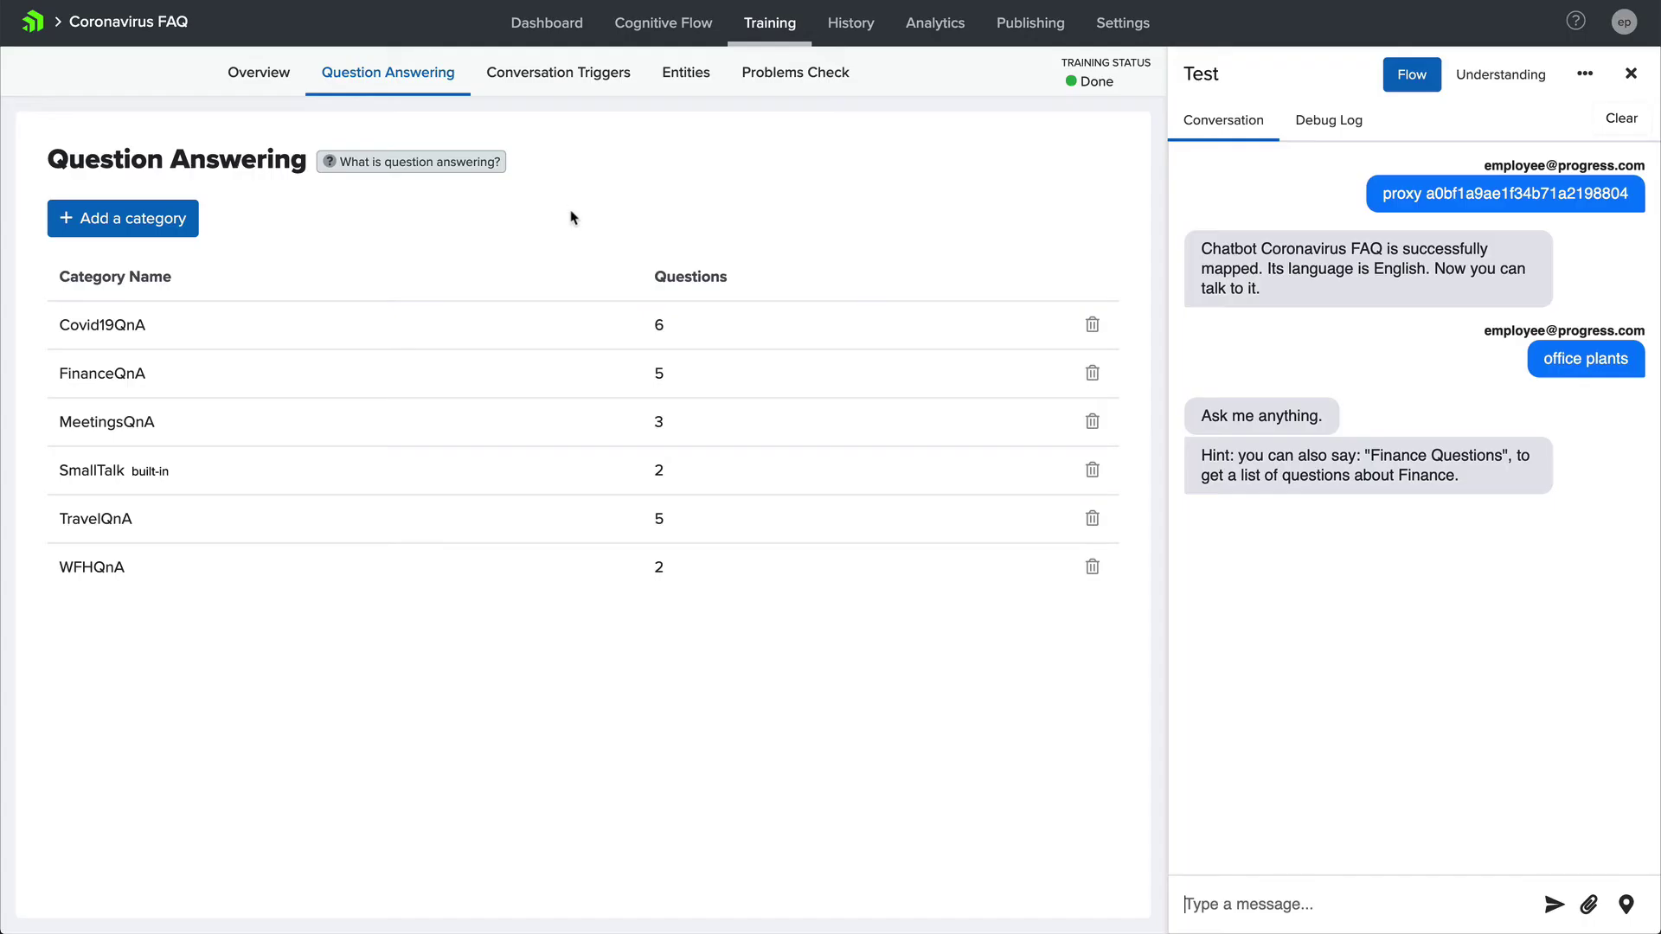
# Step: Delete the general-qna entry from the conversation triggers
pyautogui.click(570, 84)
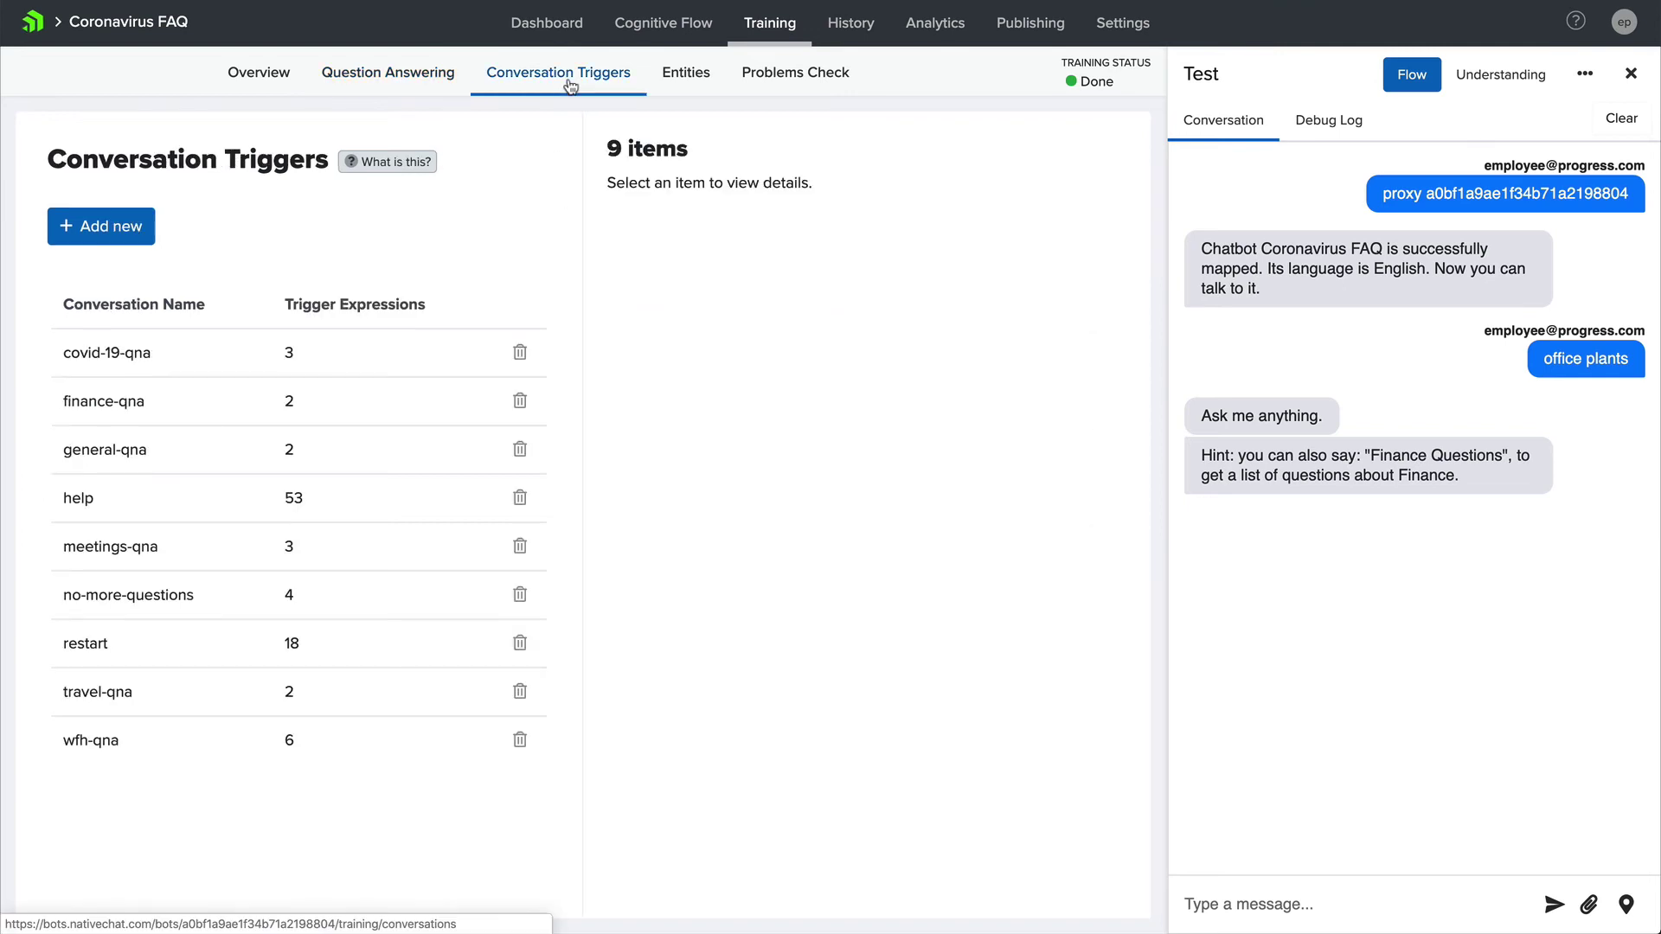
pyautogui.click(520, 449)
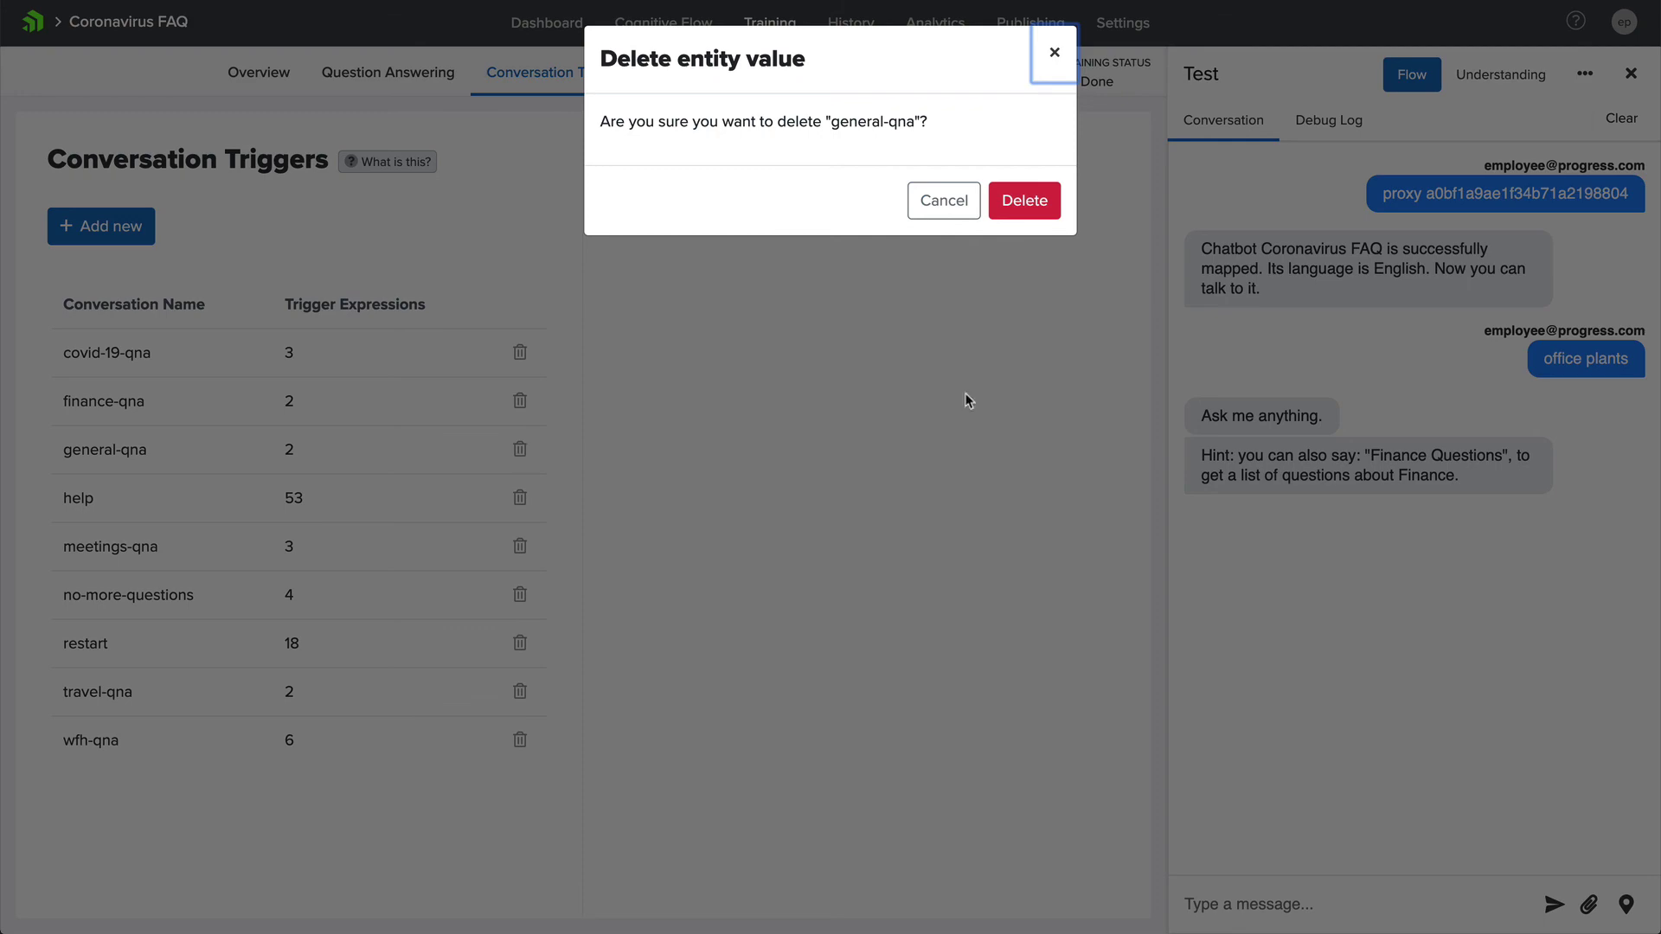
pyautogui.click(1025, 212)
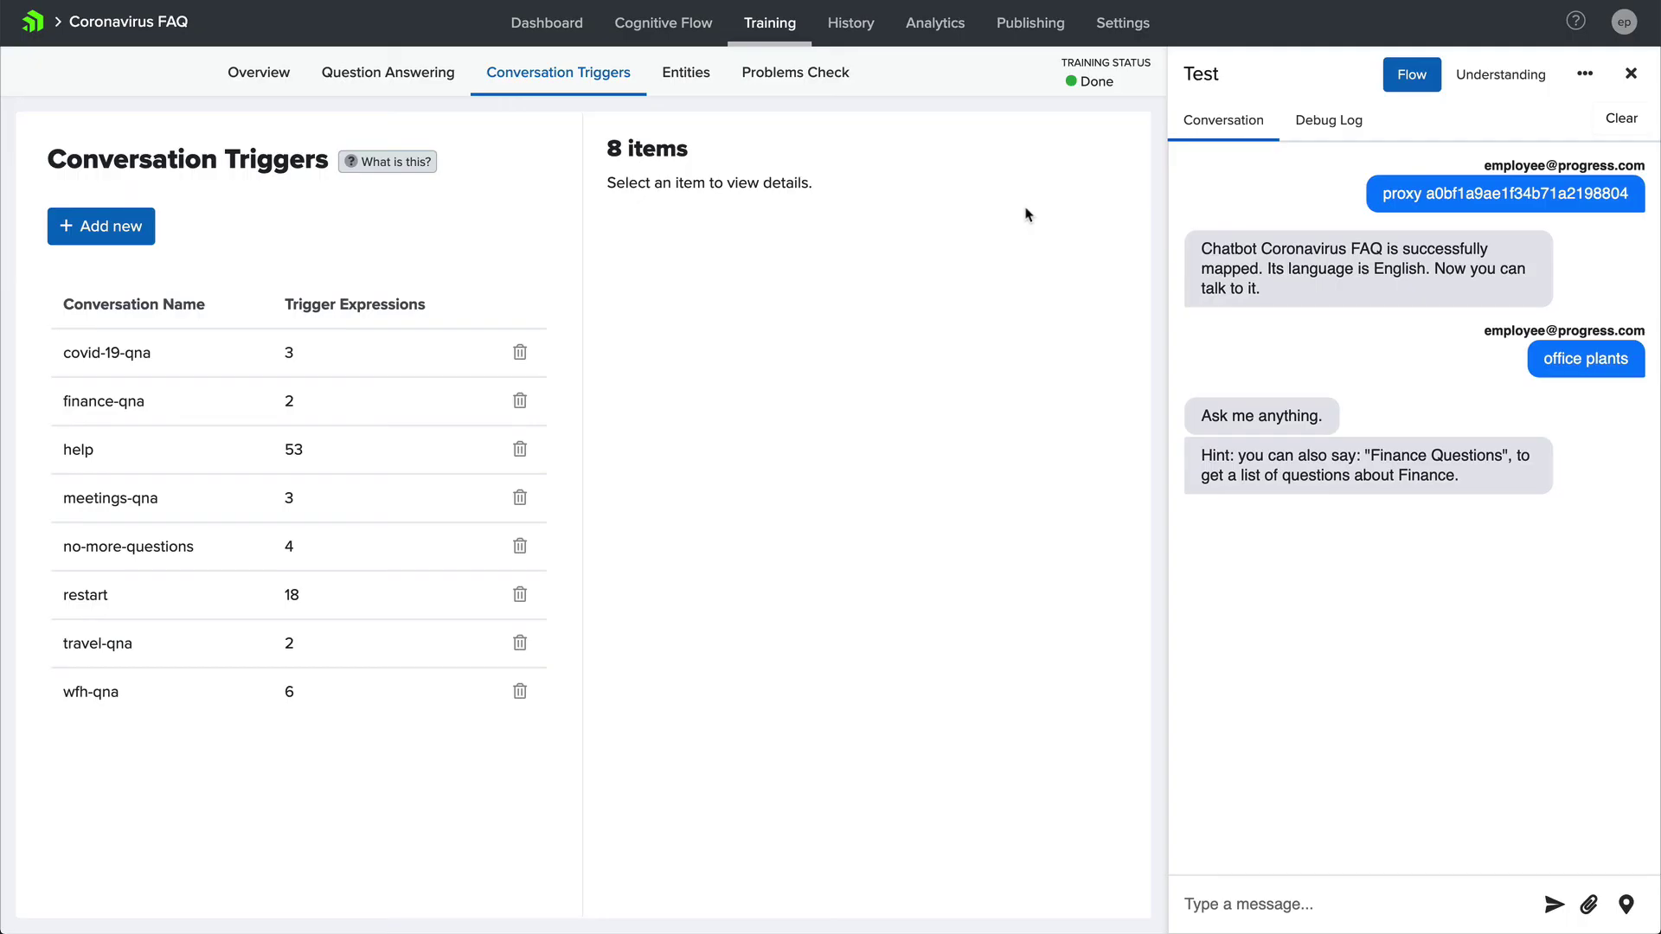
# Step: Delete the general-qna block from the Cognitive Flow code, remove the trailing comma after wfh-qna, and save
pyautogui.click(653, 24)
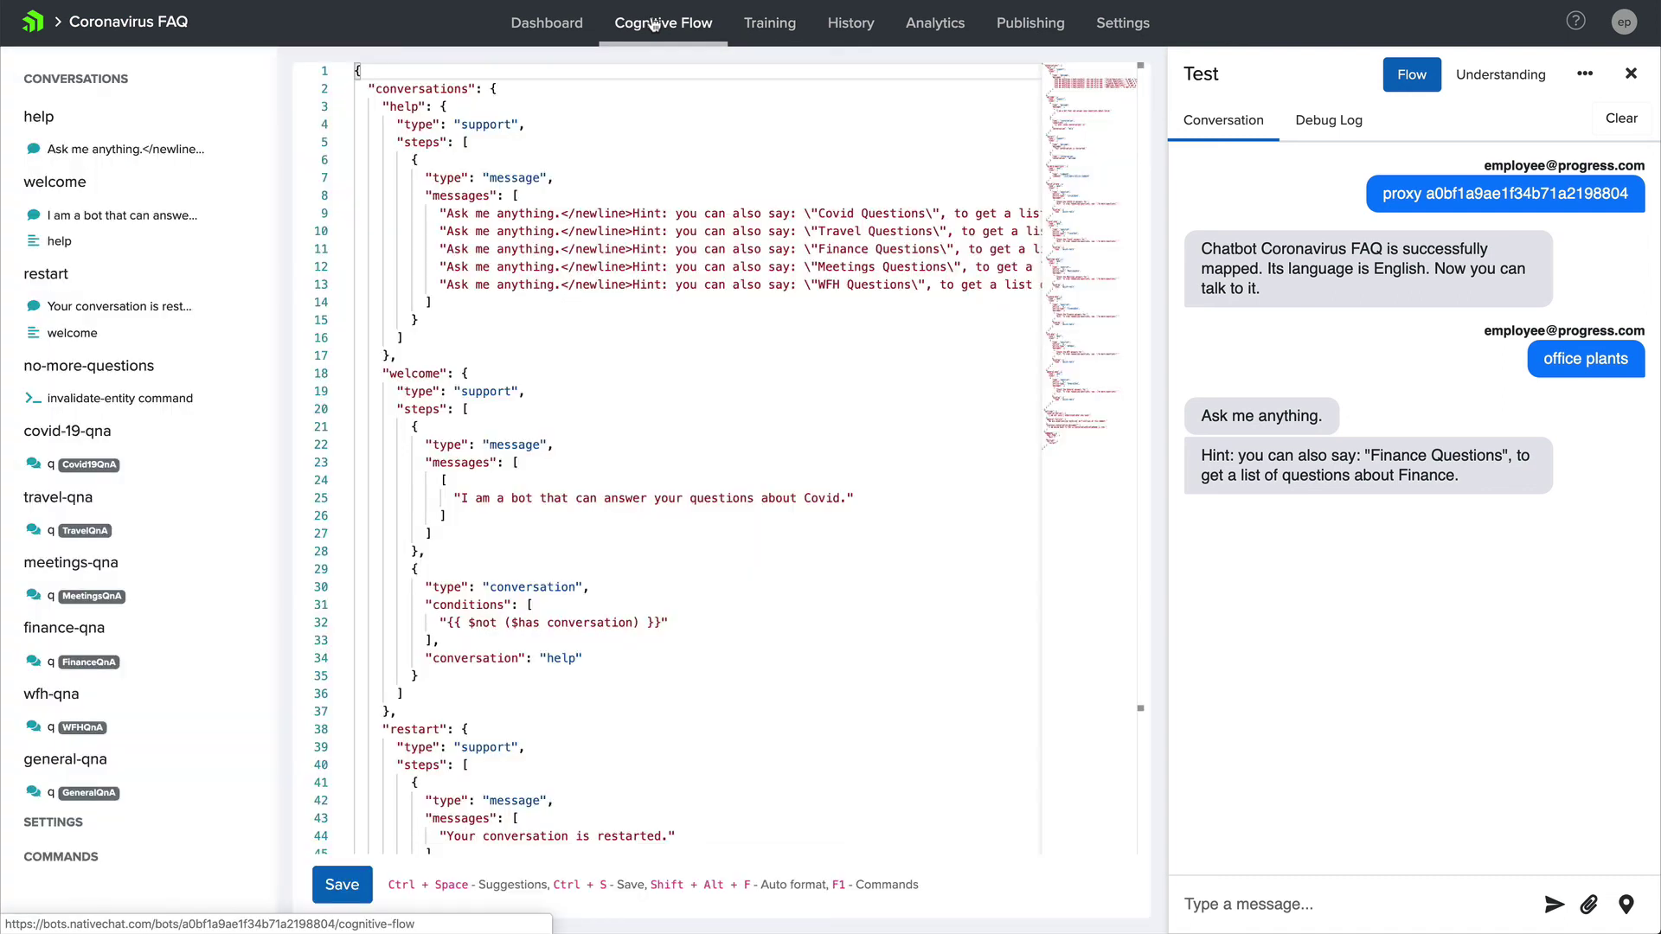
pyautogui.click(66, 759)
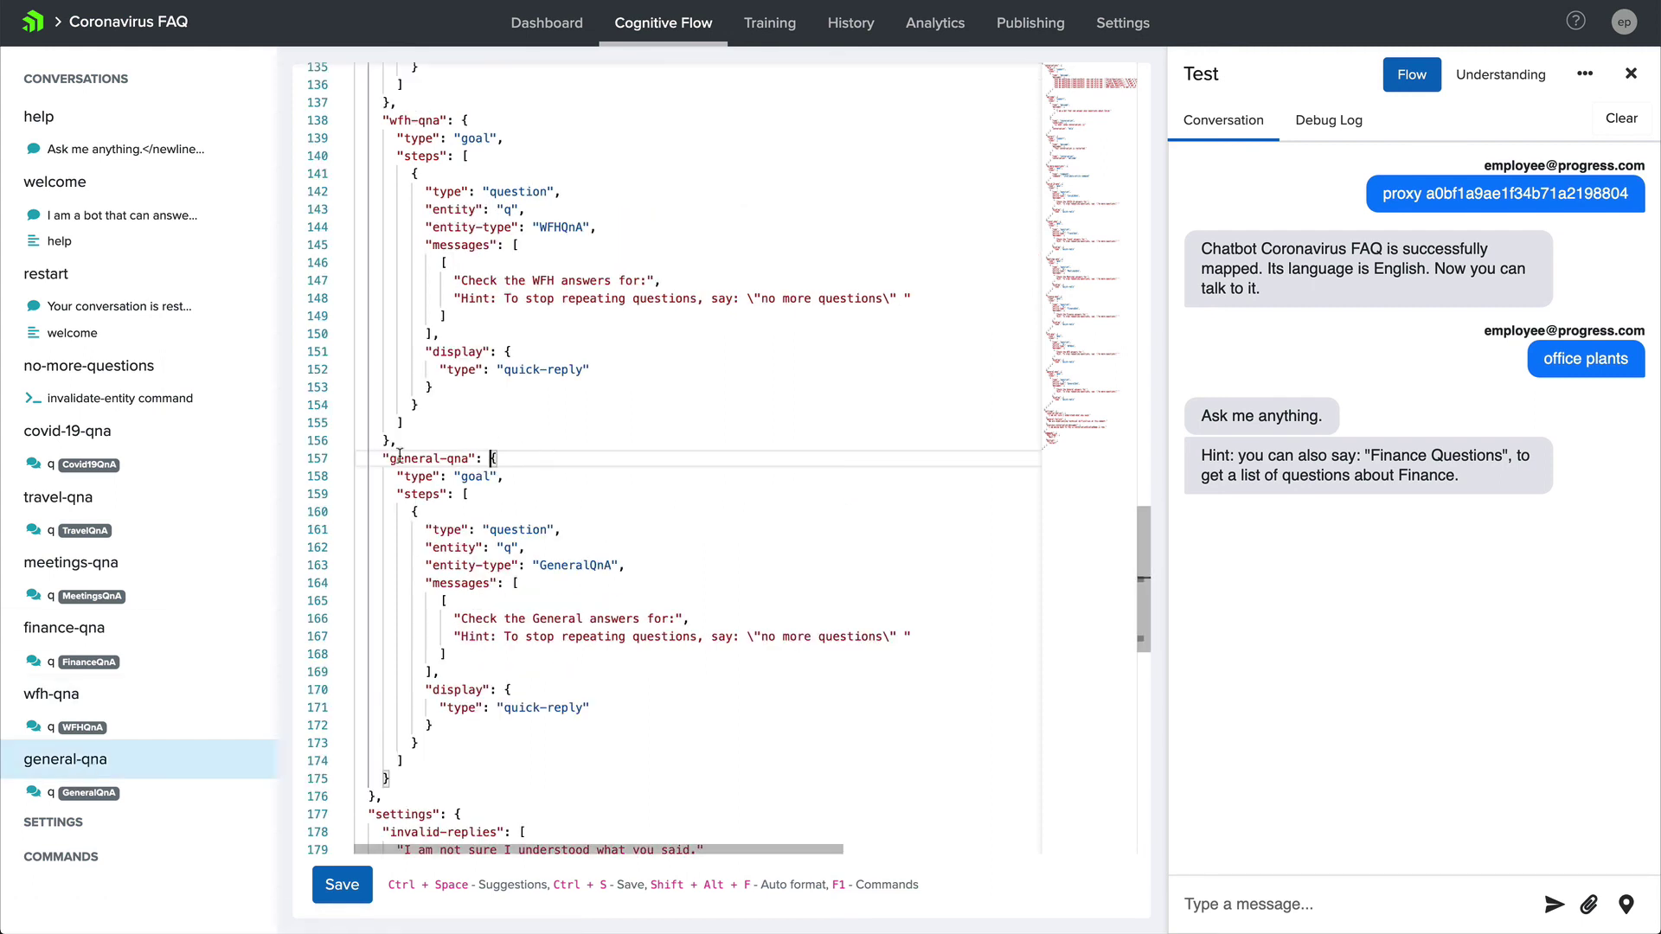
pyautogui.click(357, 462)
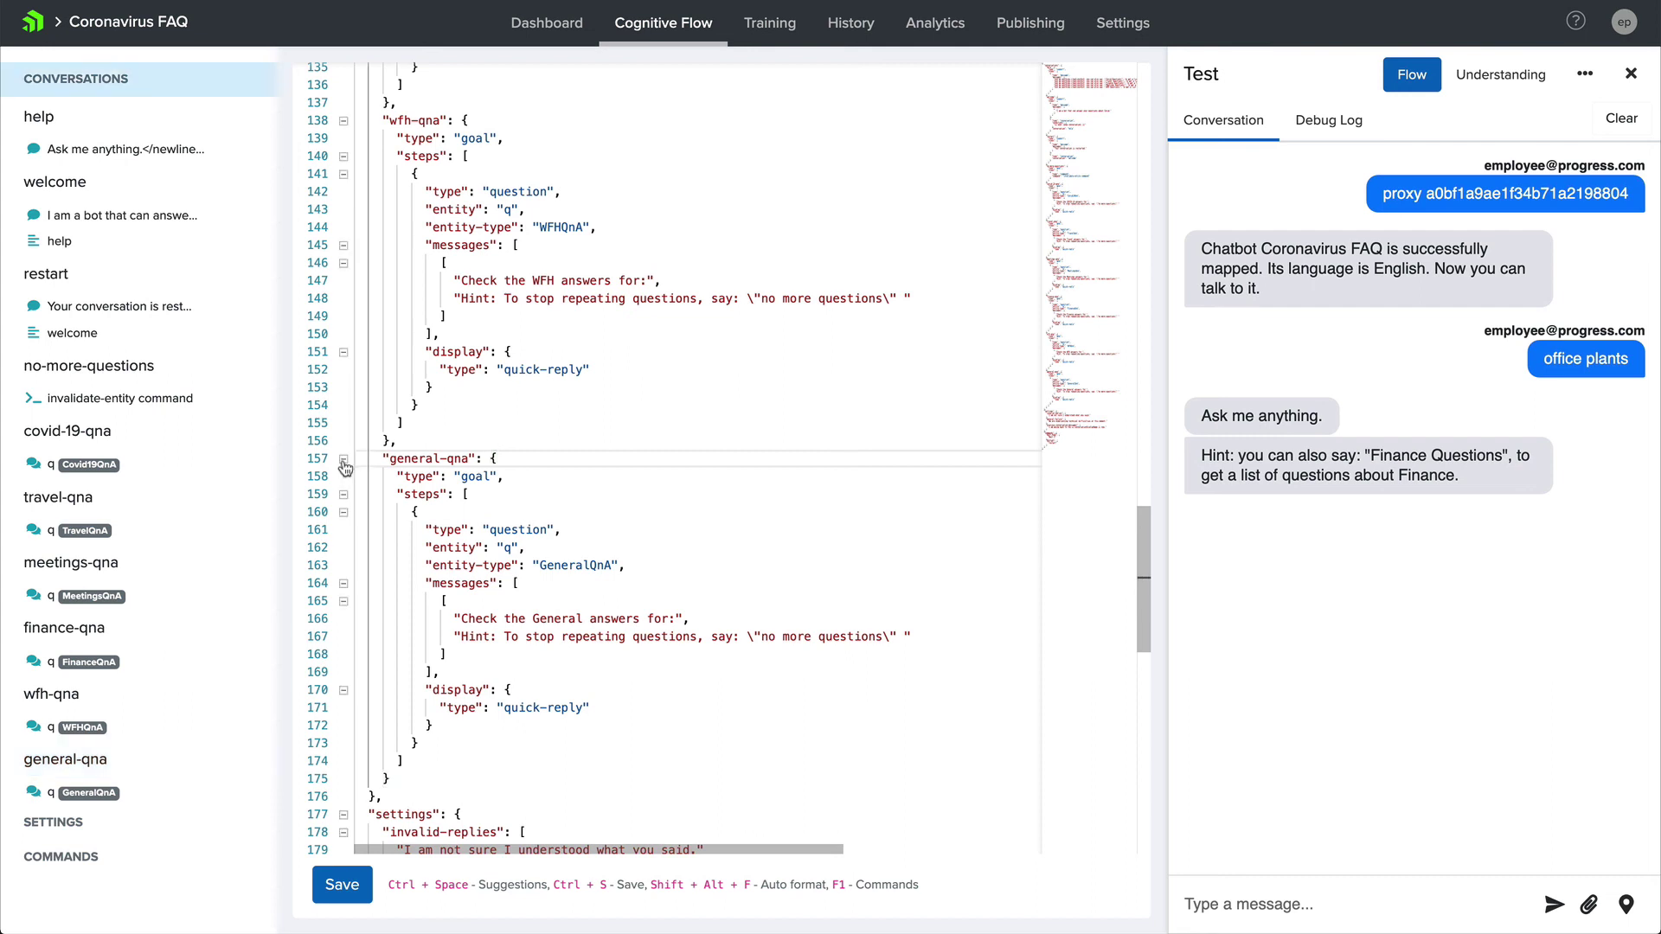
pyautogui.click(346, 464)
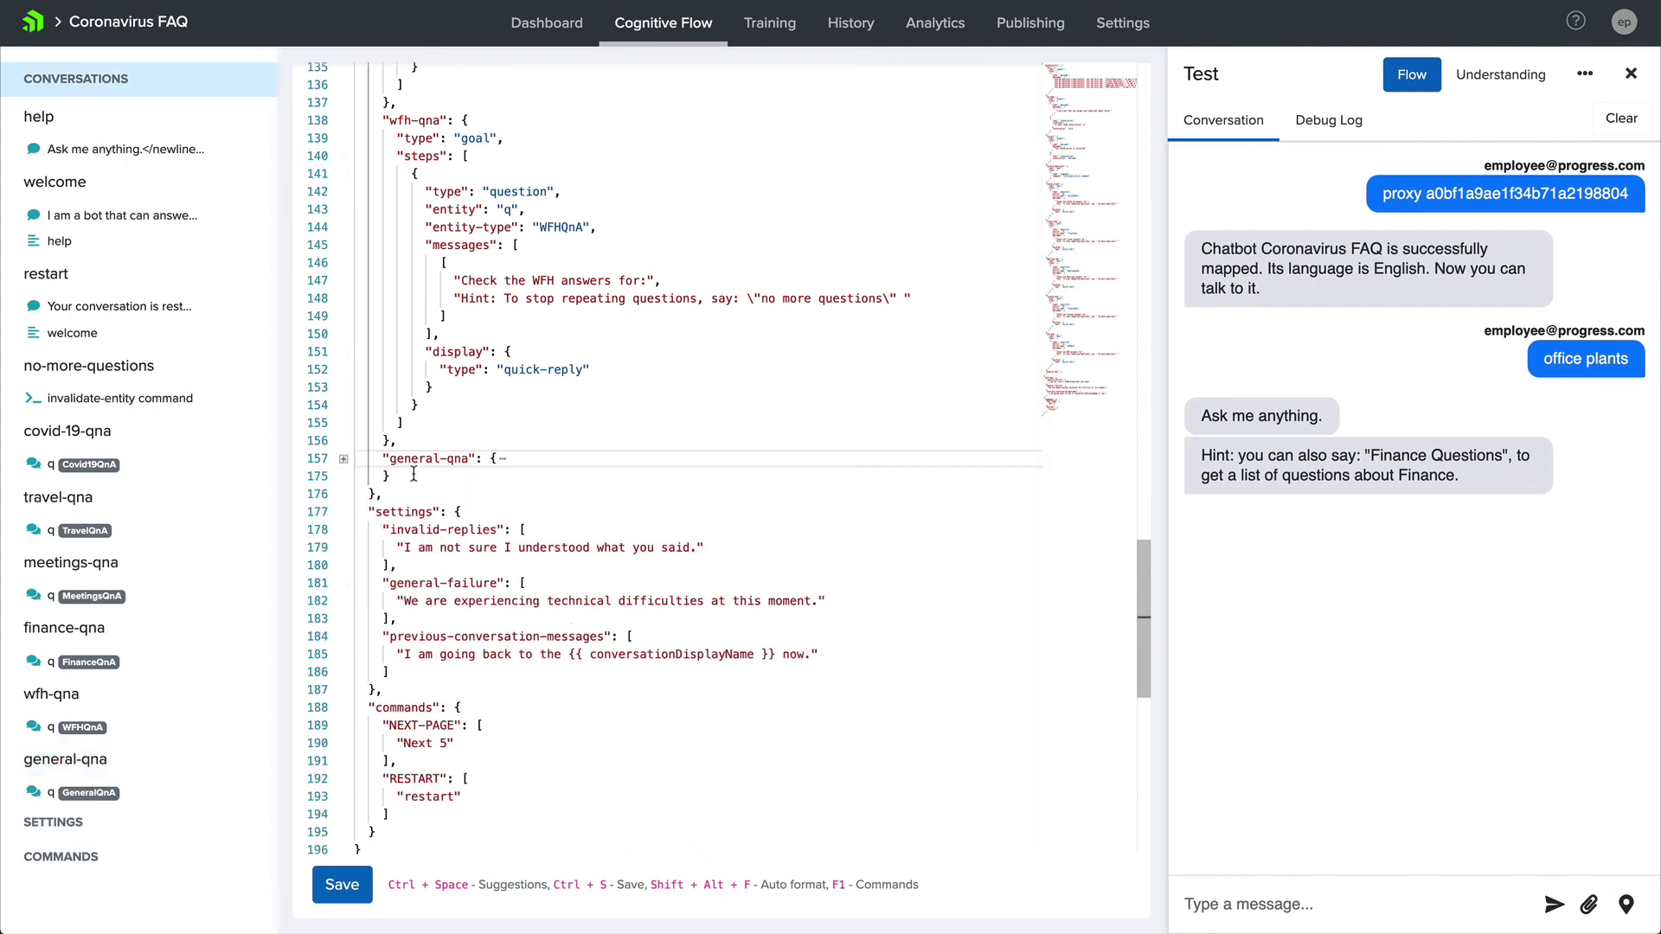
pyautogui.click(348, 461)
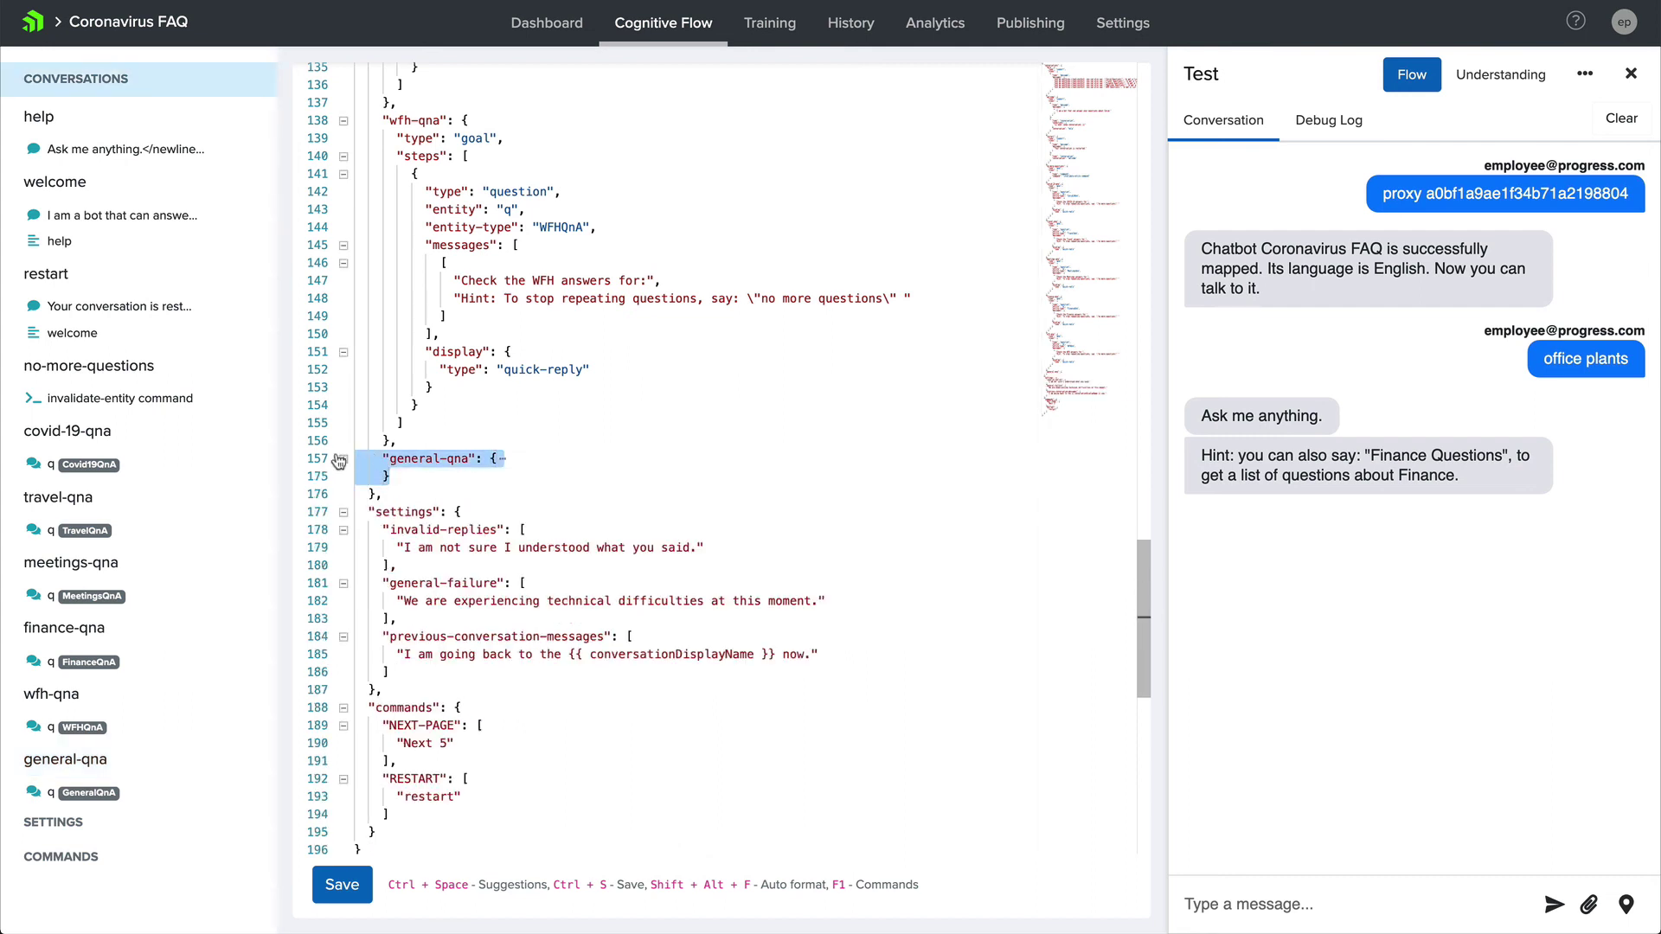
pyautogui.press('Delete')
pyautogui.press('BackSpace')
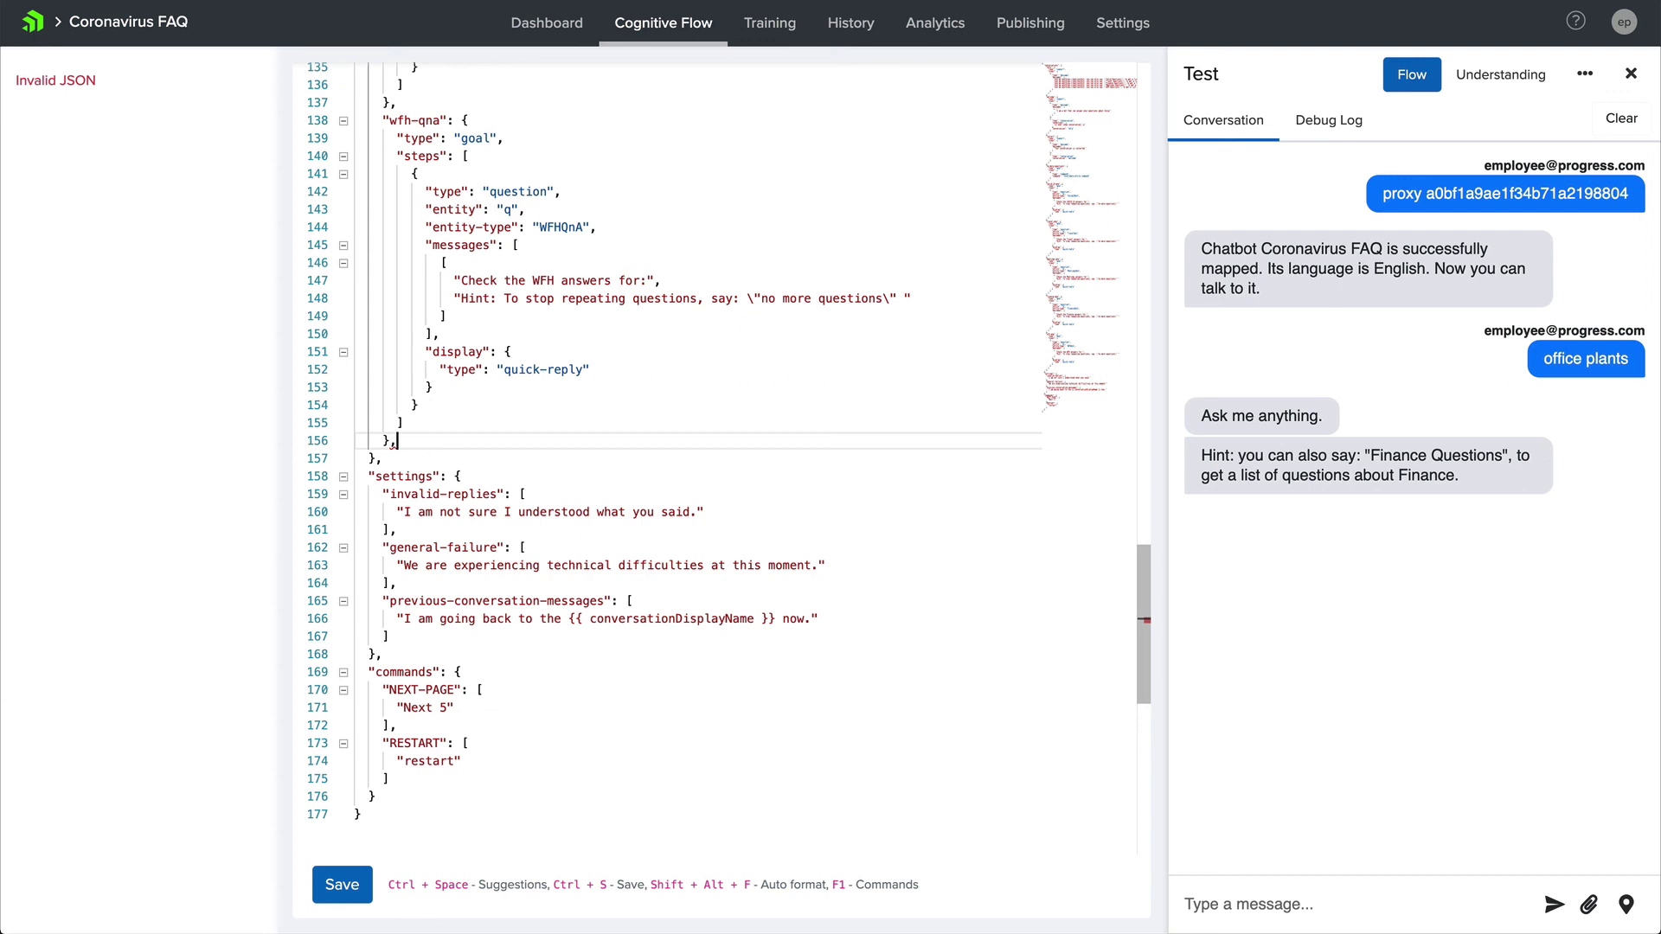
pyautogui.press('BackSpace')
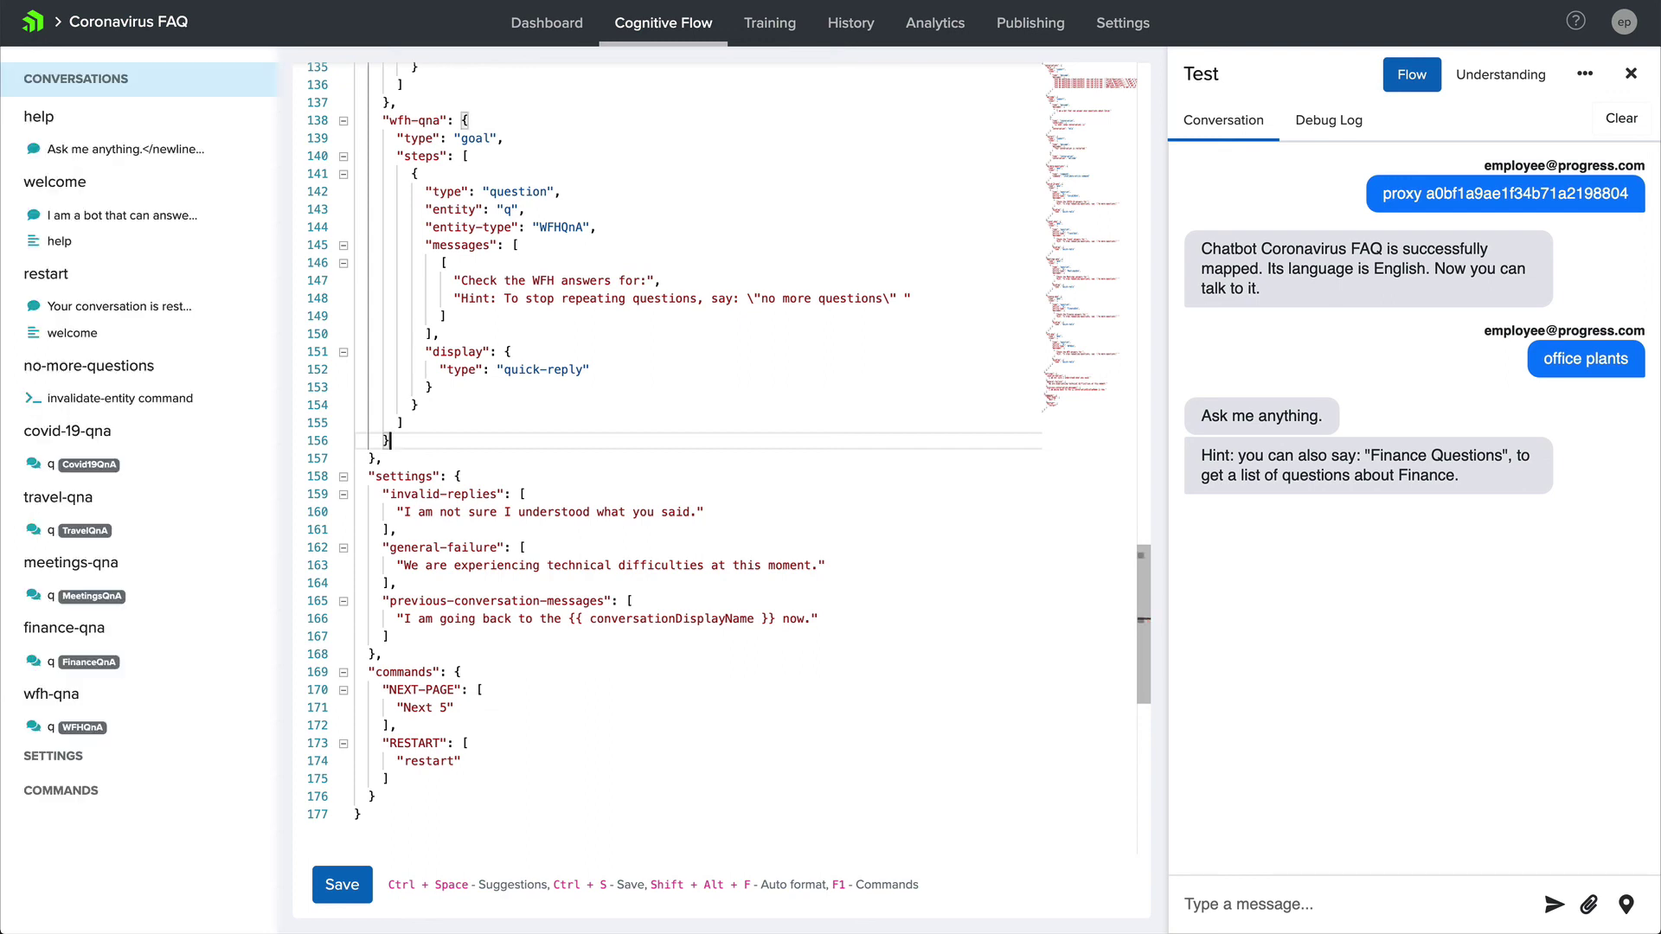
pyautogui.click(343, 893)
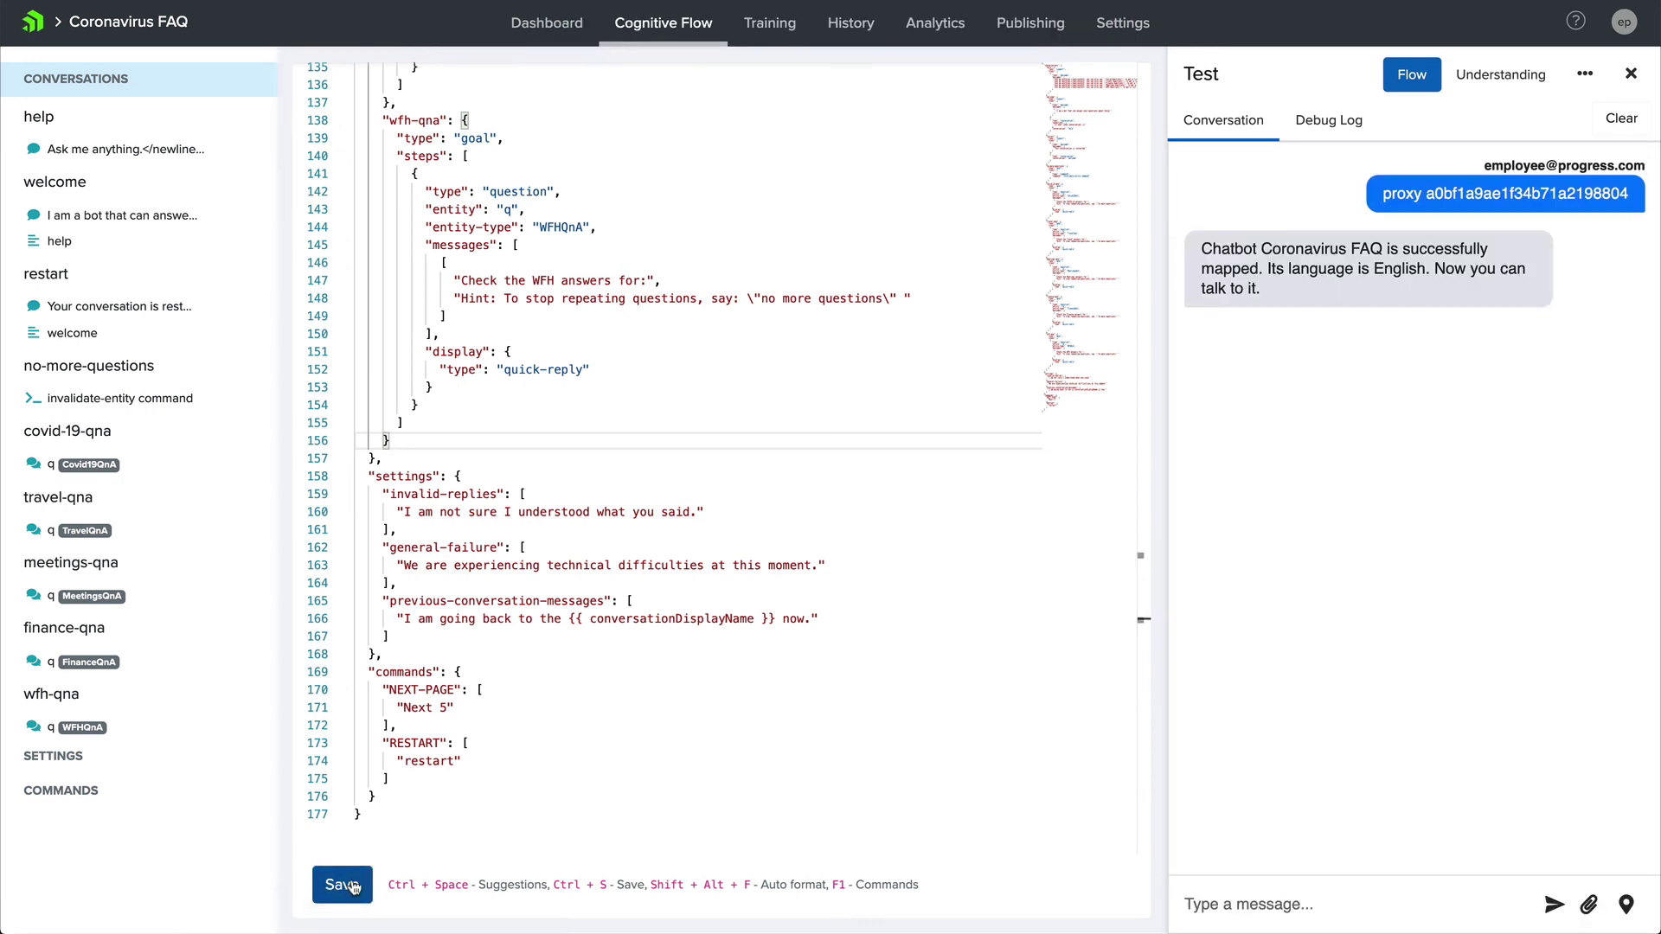
# Step: Test the bot with the message "general question"
pyautogui.click(1212, 903)
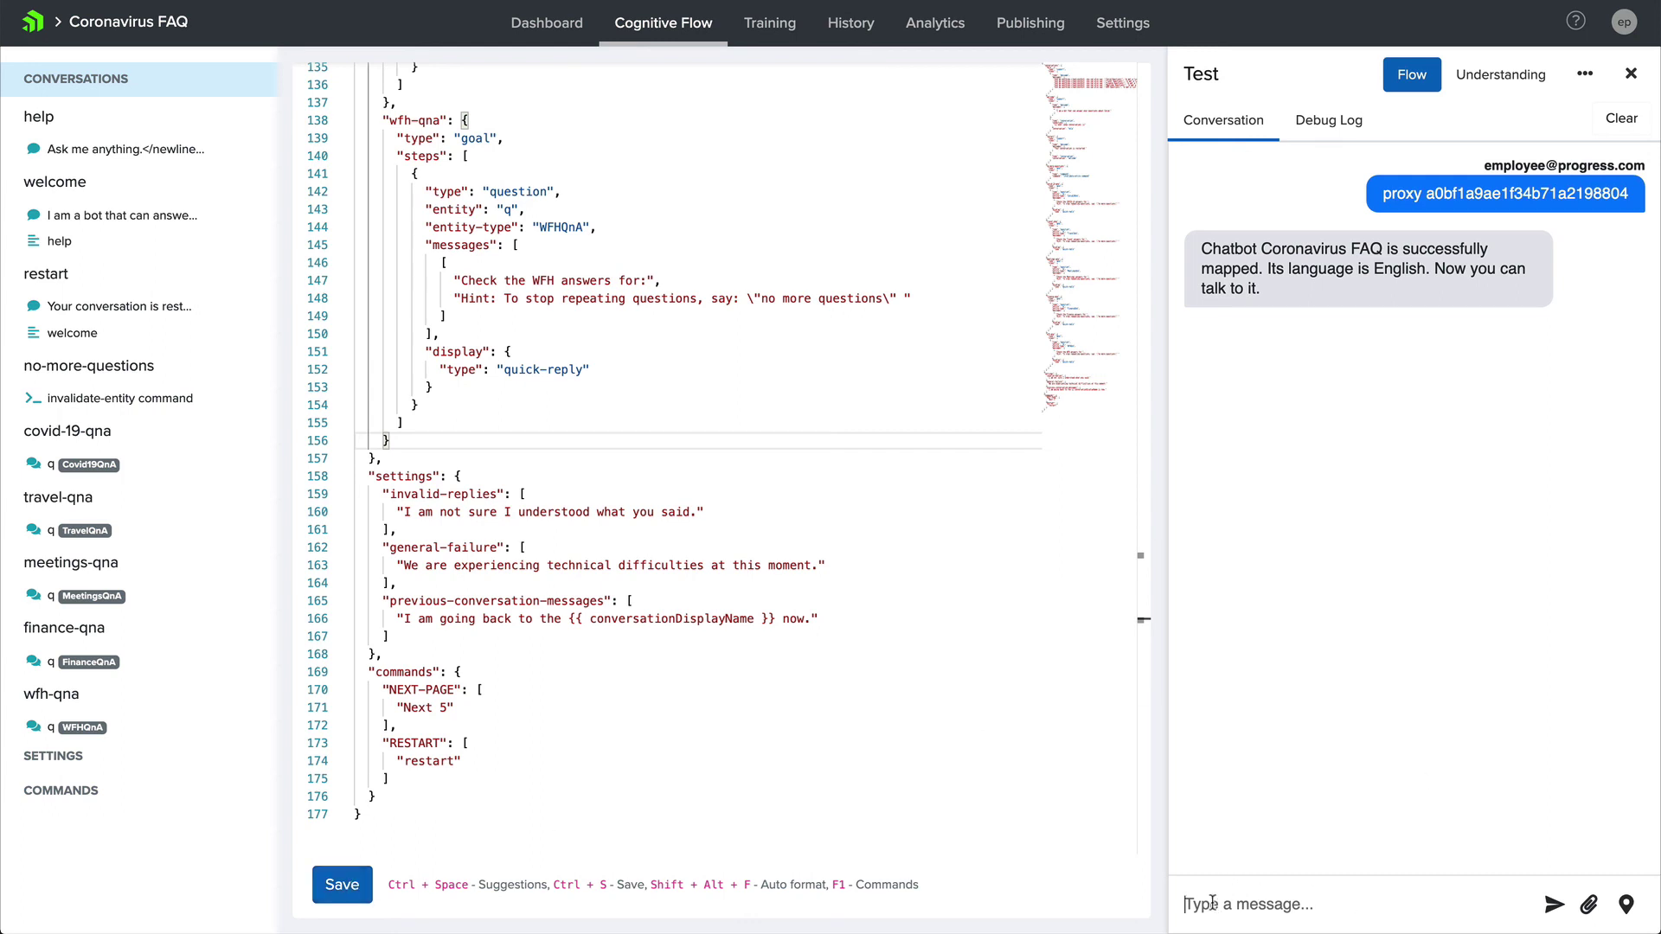
pyautogui.write('general question')
pyautogui.press('Return')
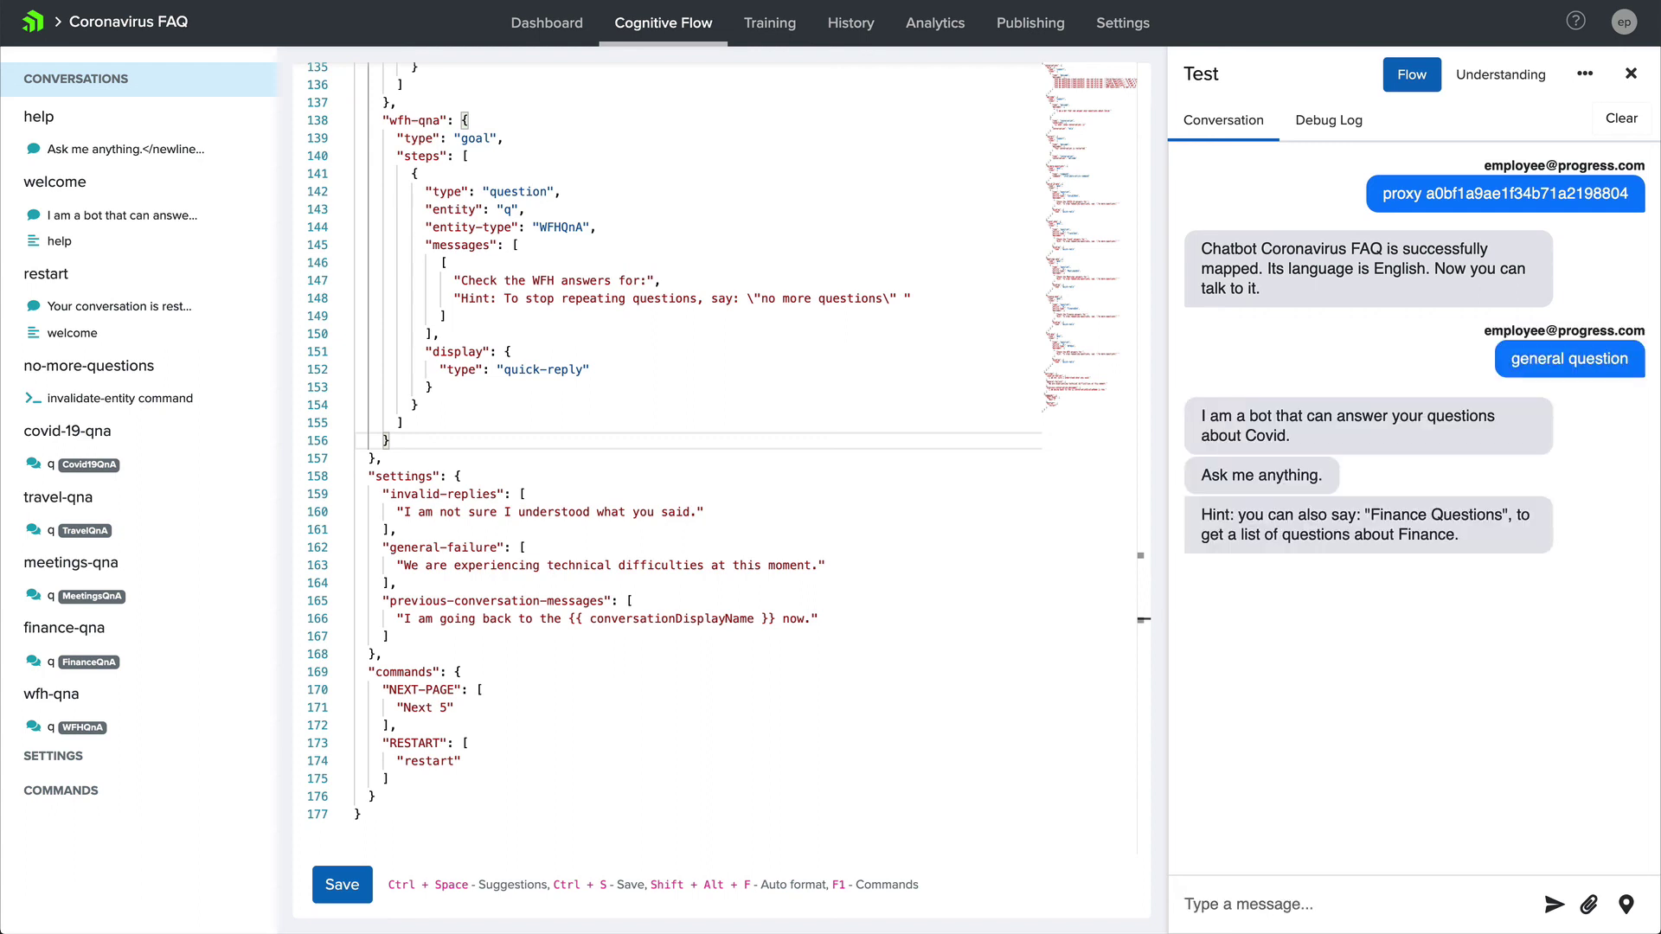